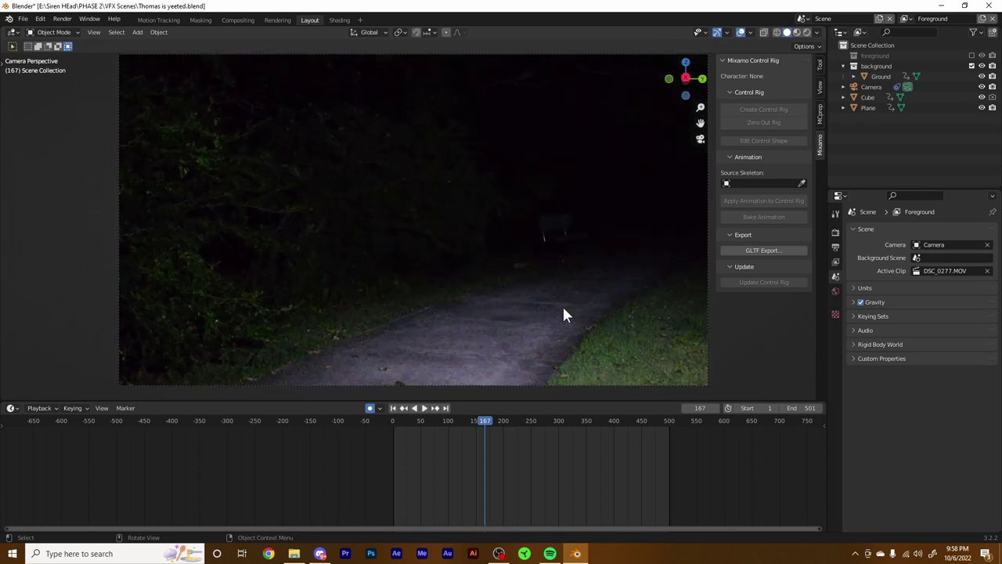
Leave the camera view, delete the Cube and Plane objects from the scene and enable the foreground collection
scroll(238, 325, "down", 2)
scroll(238, 325, "up", 1)
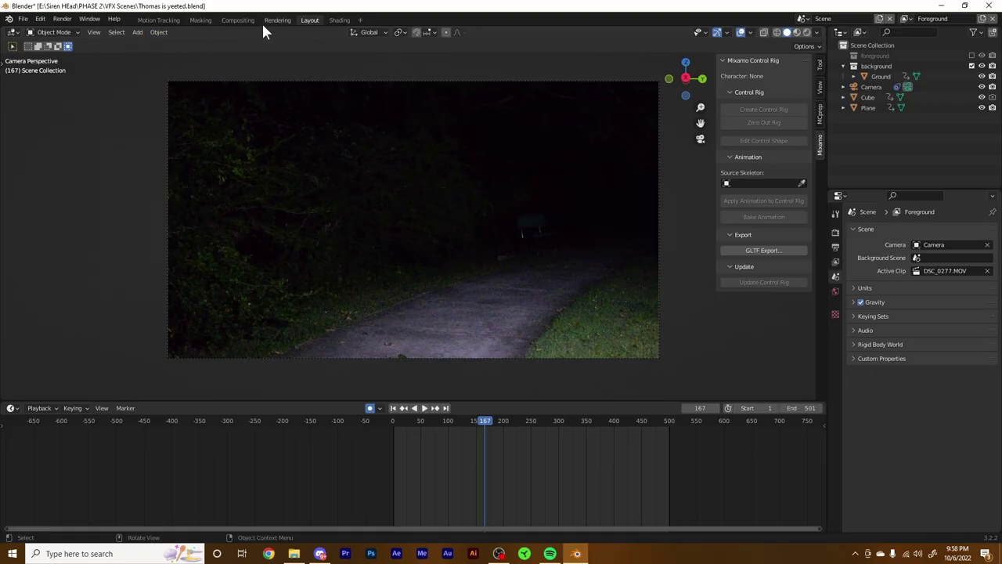
key("KP_0")
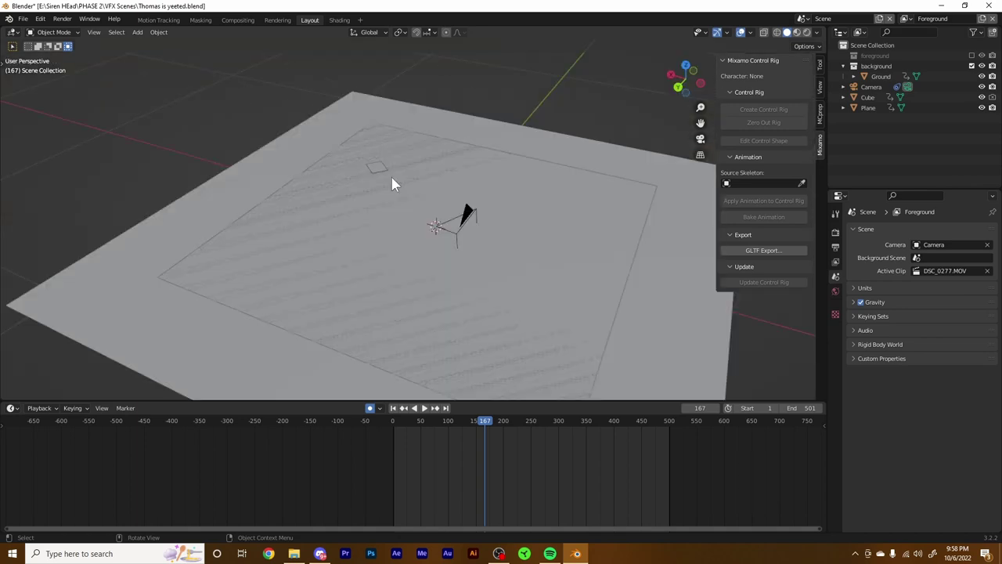
right_click(575, 253)
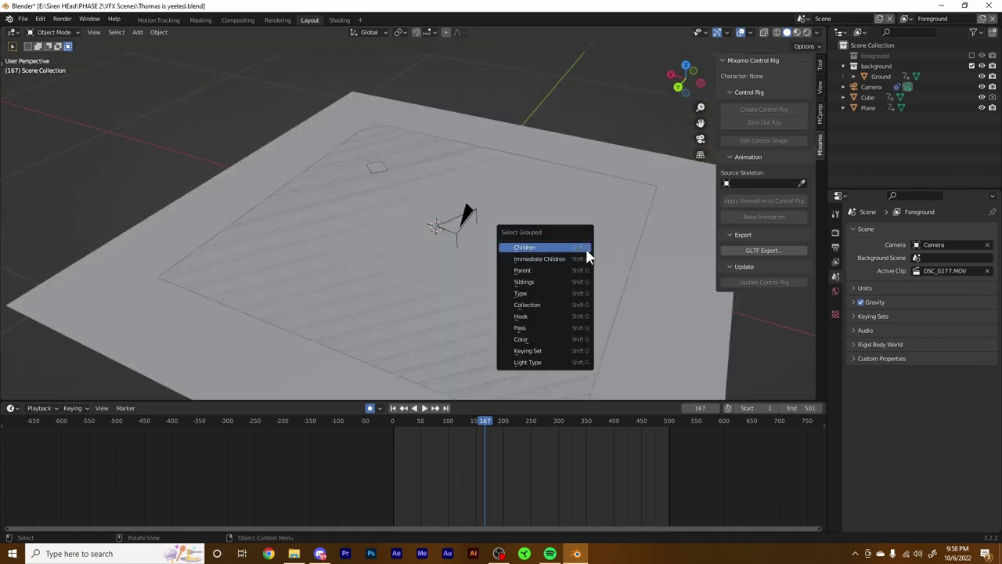
left_click(623, 210)
key("shift+grave")
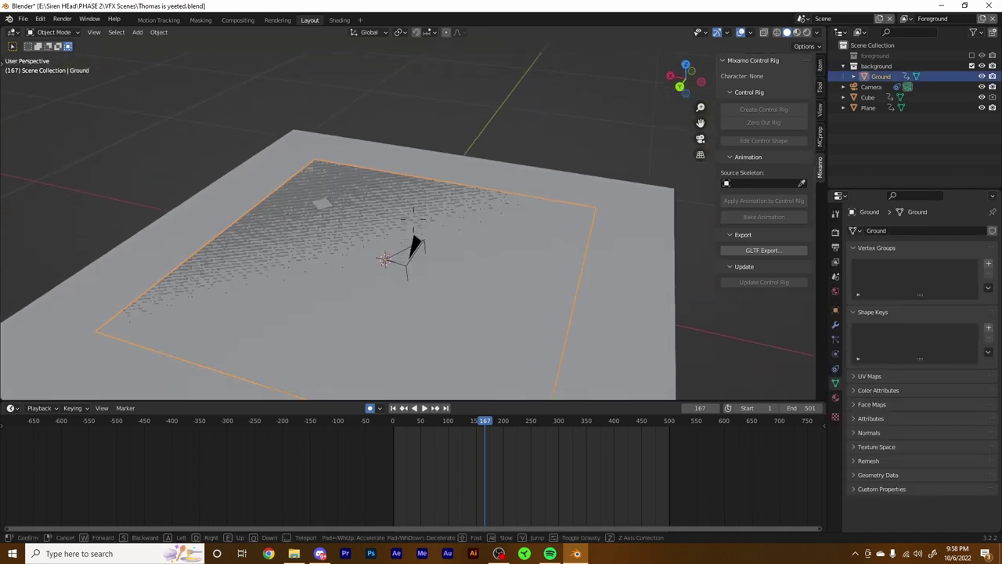
left_click(413, 219)
left_click(447, 231)
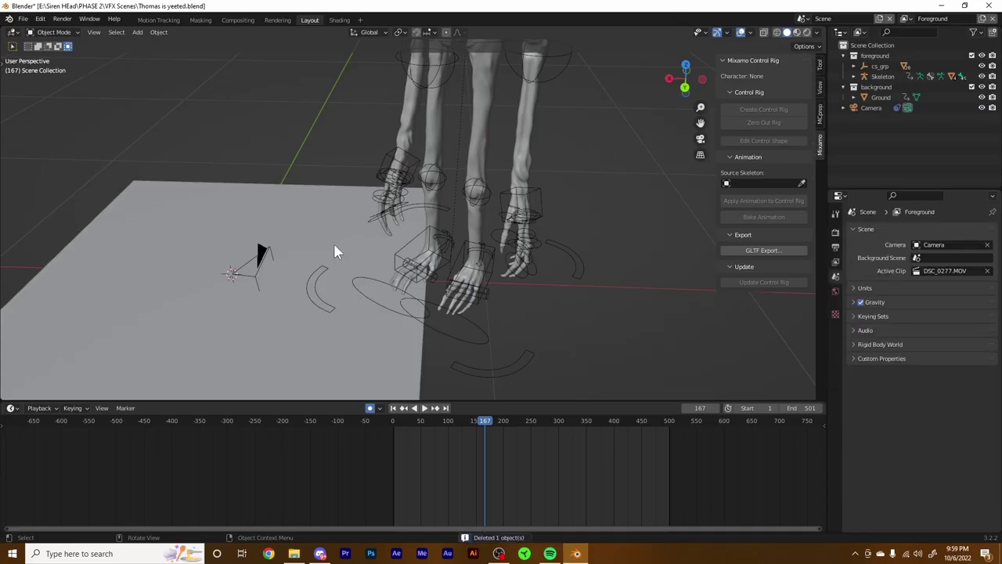
Examine the untextured siren-headed creature from its feet up to the torso and the two horn heads
key("shift+grave")
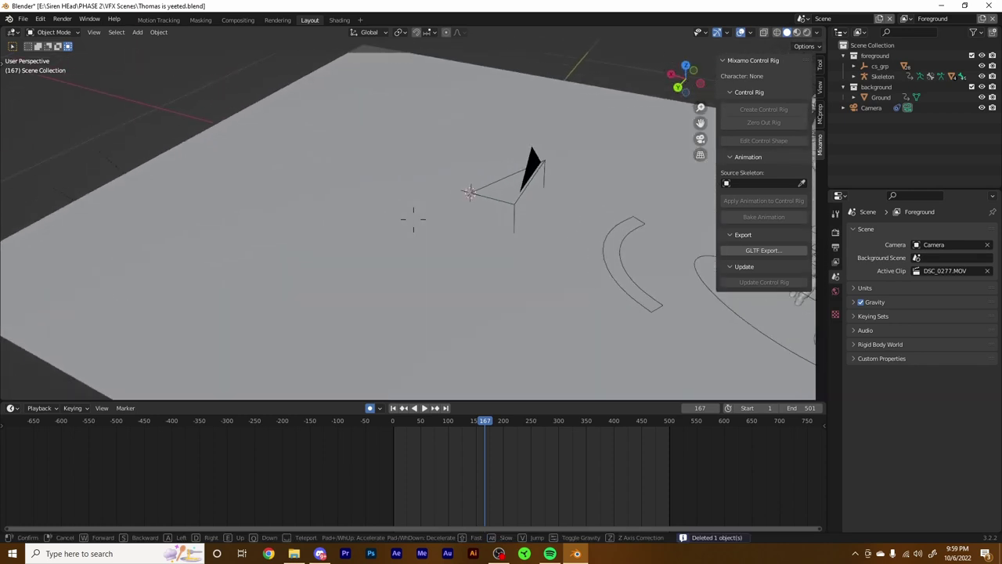
key("w")
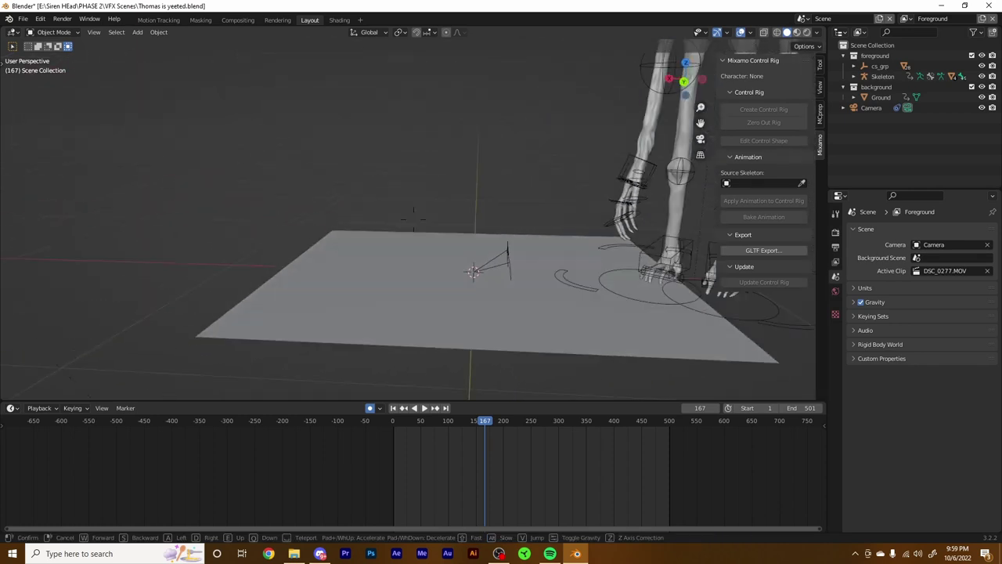
key("s")
key("w")
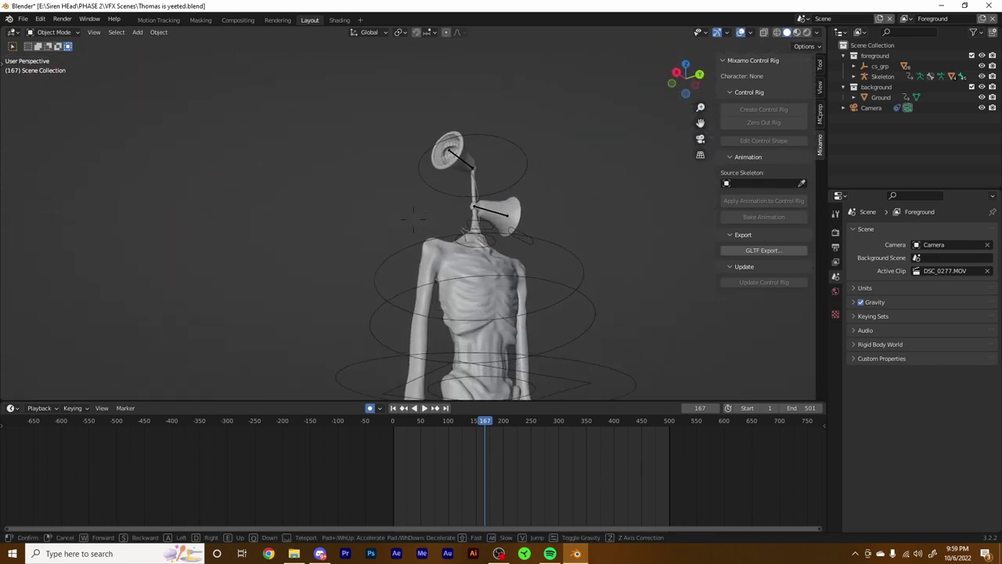
key("s")
key("w")
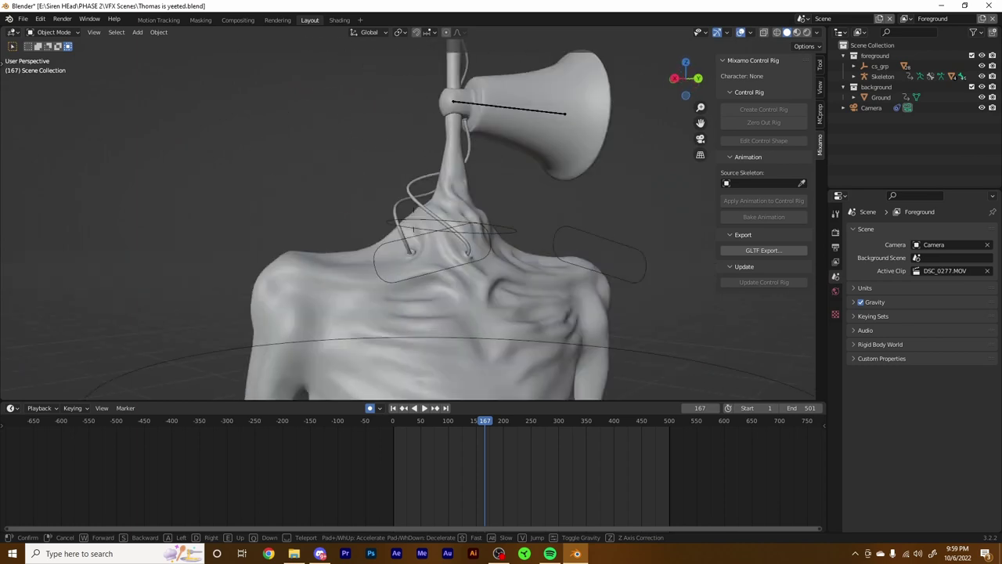
key("s")
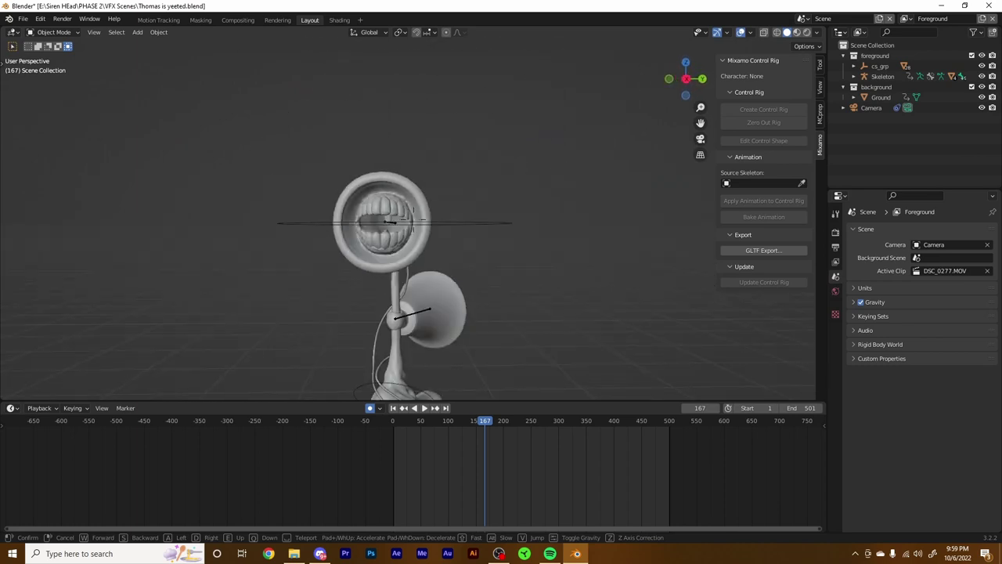
left_click(581, 171)
Switch the viewport to Material Preview shading and turn off Scene World lighting
left_click(796, 33)
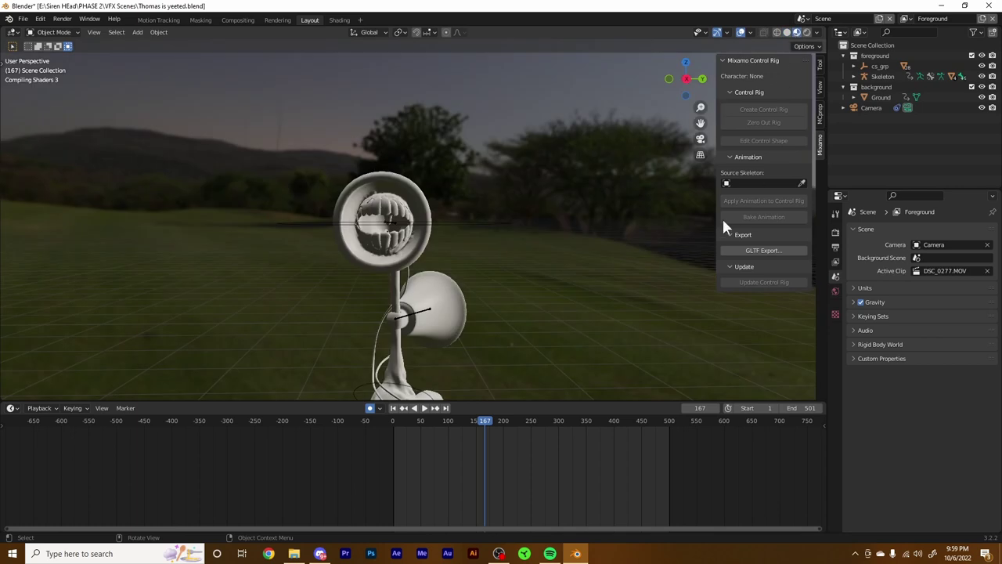
left_click(818, 33)
left_click(826, 94)
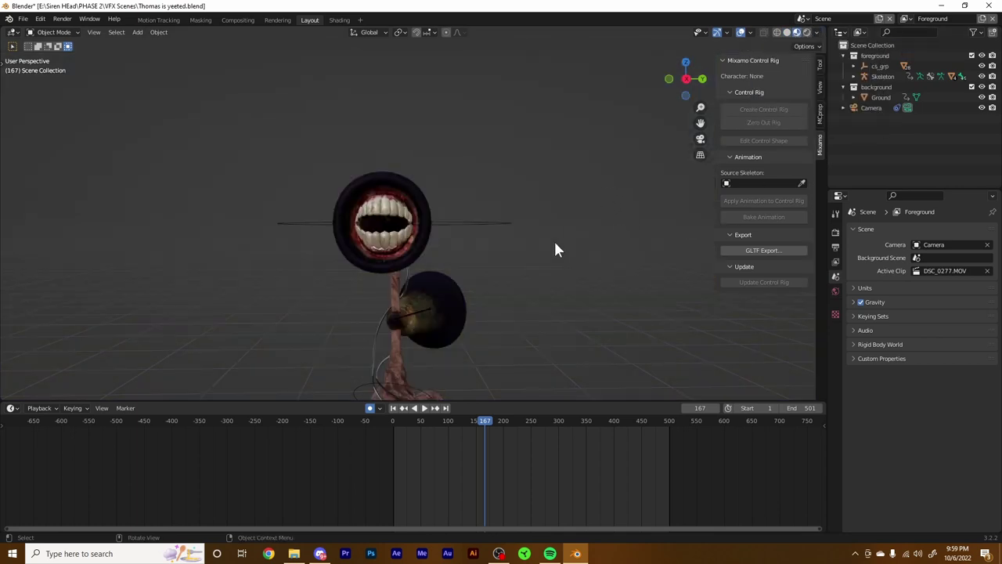
Choose the dark night environment as the viewport's HDRI lighting
left_click(816, 32)
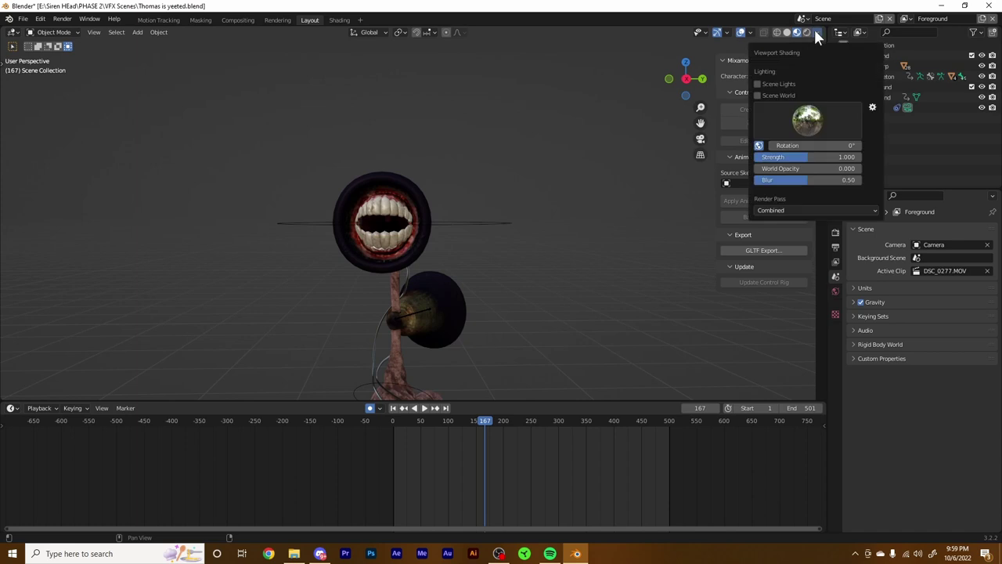
left_click(805, 121)
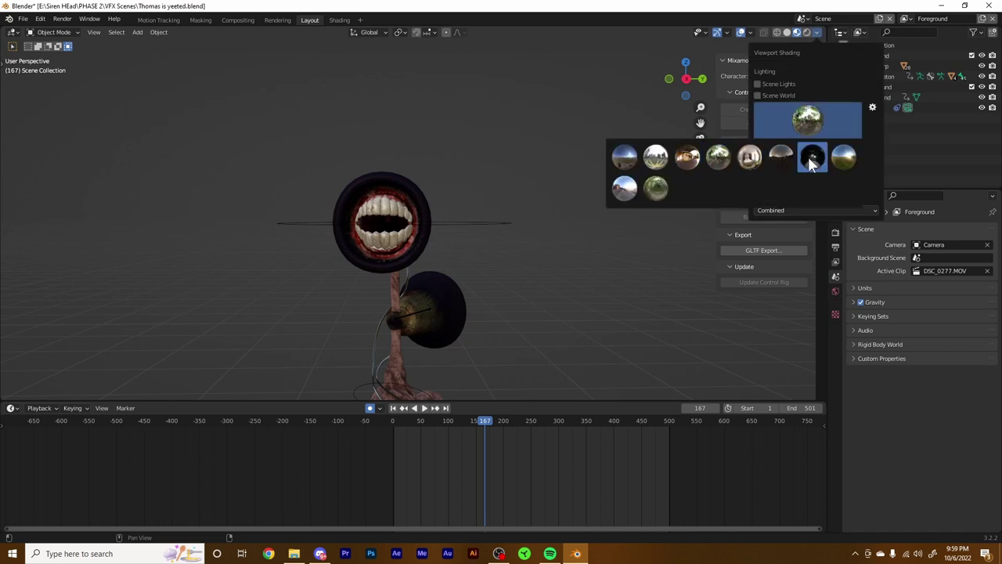
left_click(811, 159)
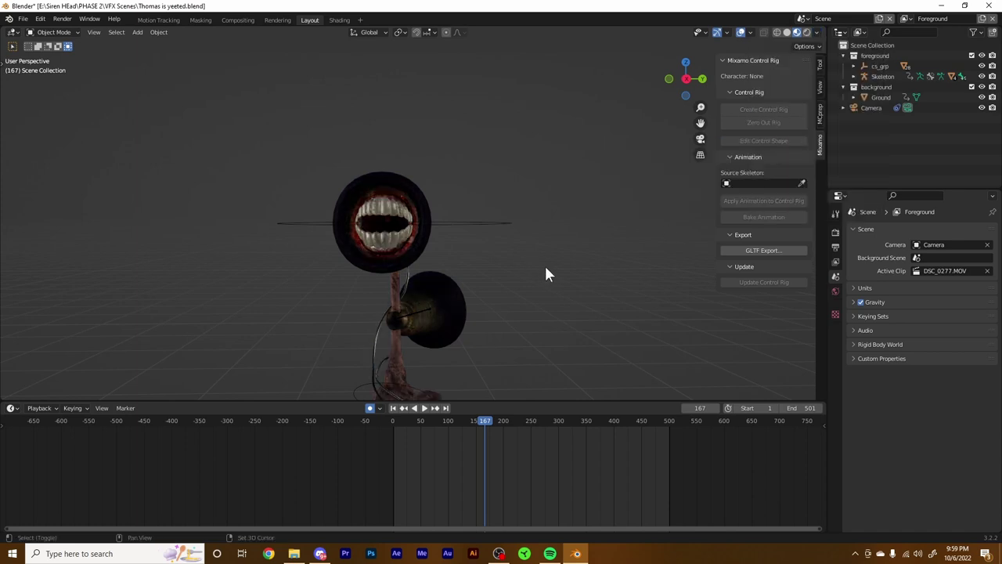
Examine the skin textures on the creature's chest, arm and shoulder at close range
key("shift+grave")
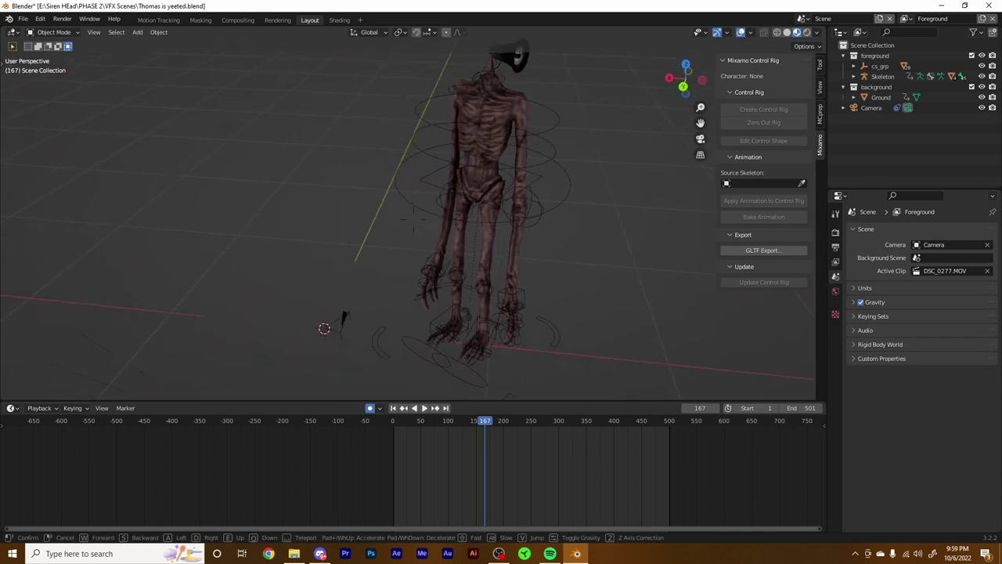
key("w")
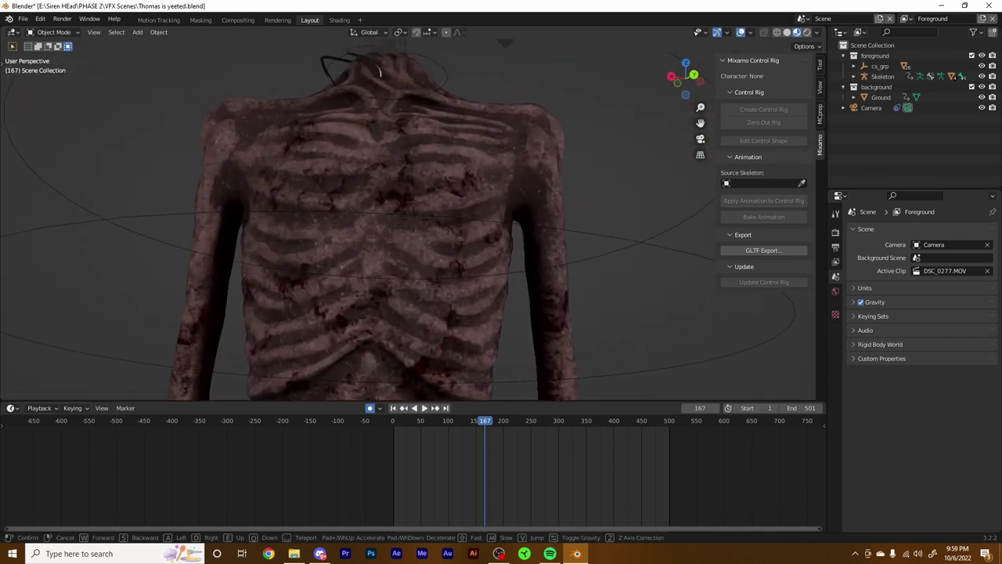
key("d")
key("w")
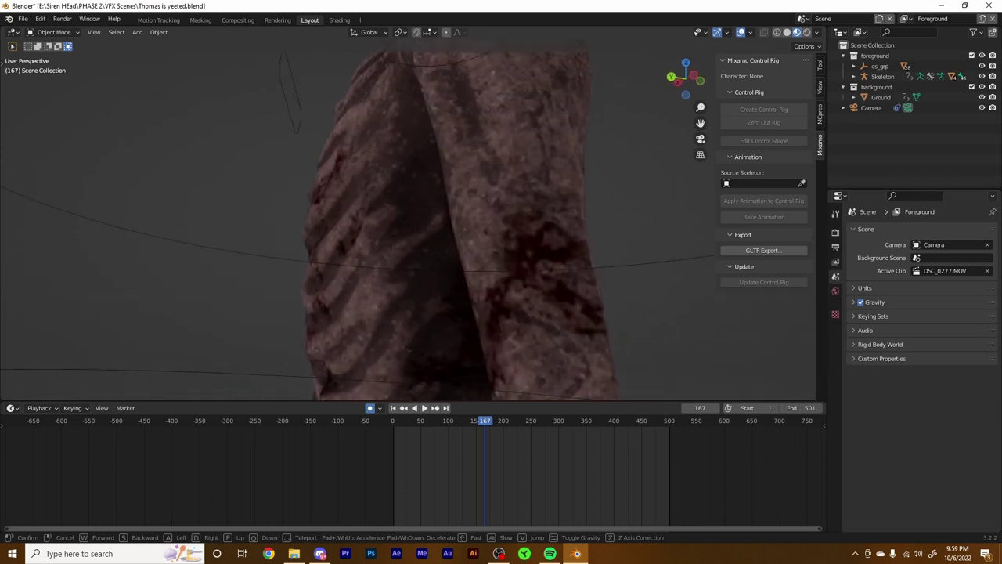
key("s")
key("w")
key("s")
key("w")
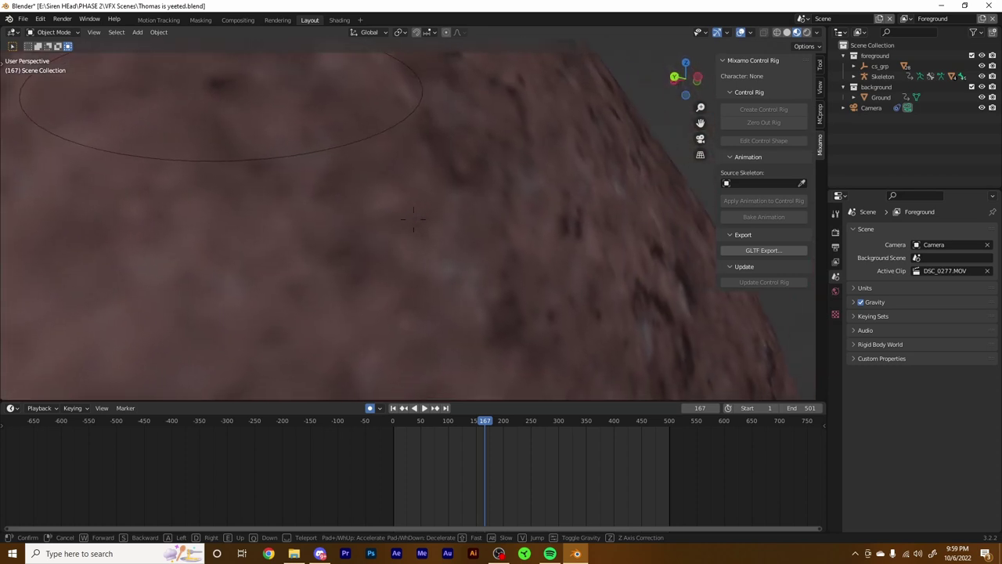
key("s")
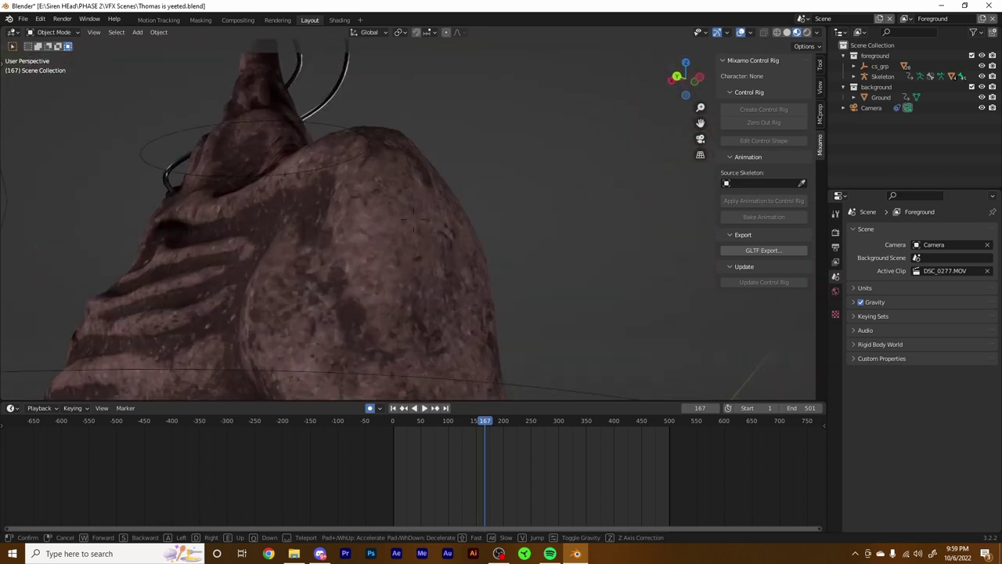
key("w")
key("s")
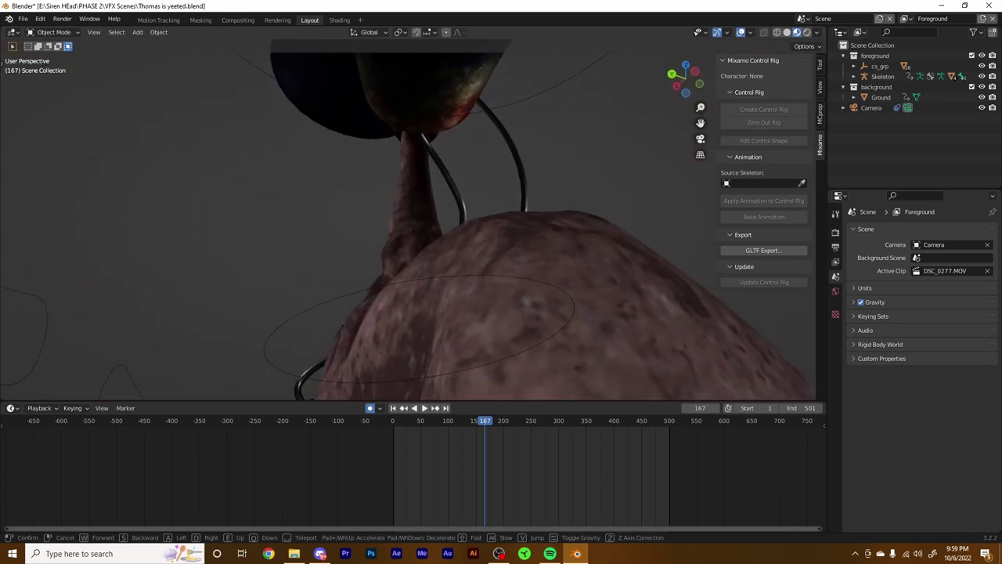
Examine the materials of the creature's siren heads, neck and cables from several sides
key("w")
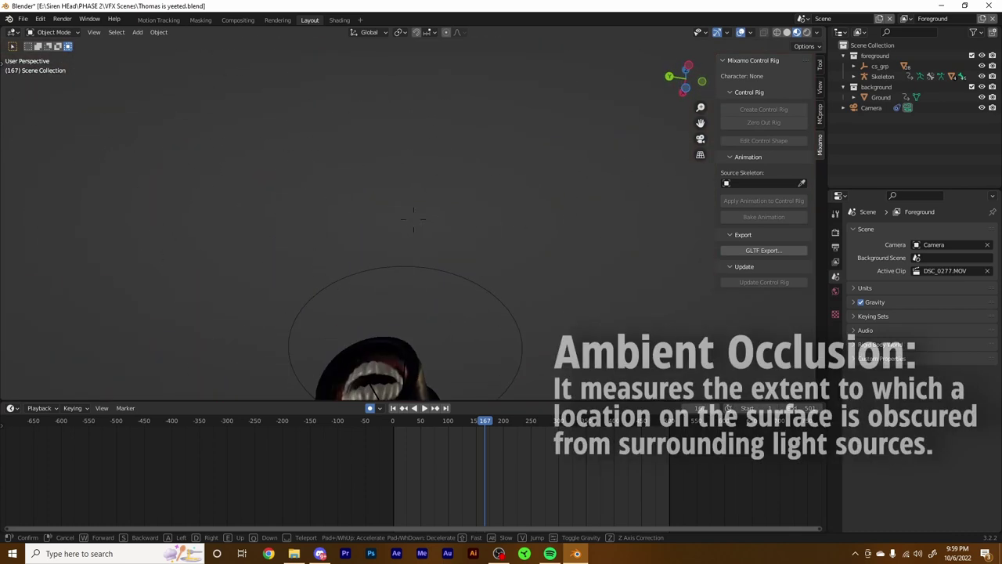
key("w")
key("s")
key("a")
key("w")
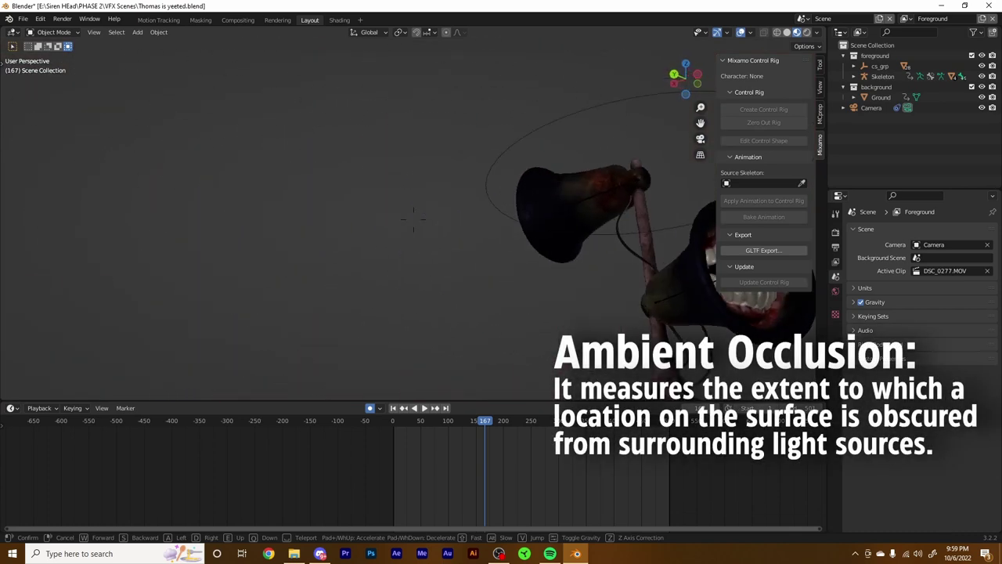
key("w")
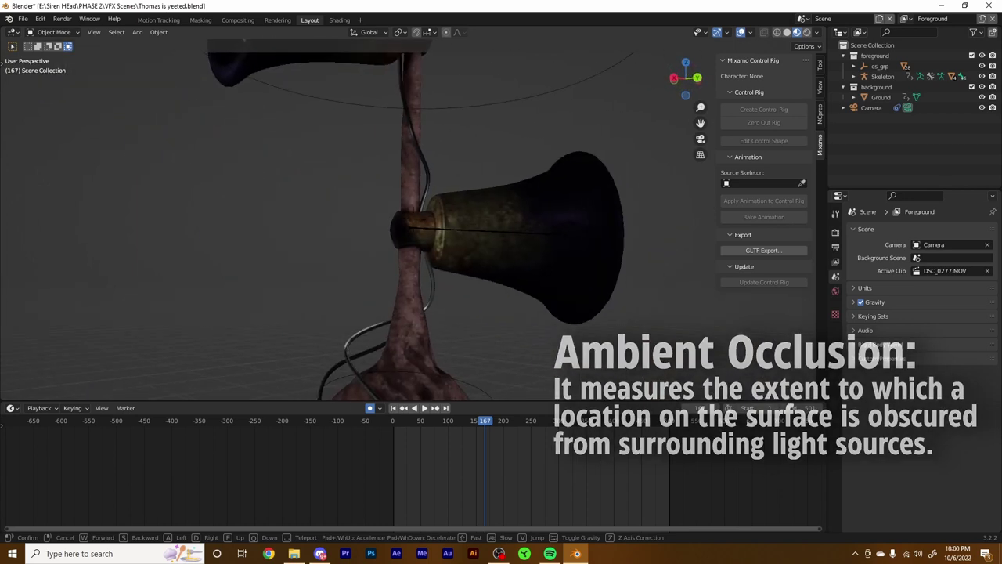
key("w")
key("s")
key("w")
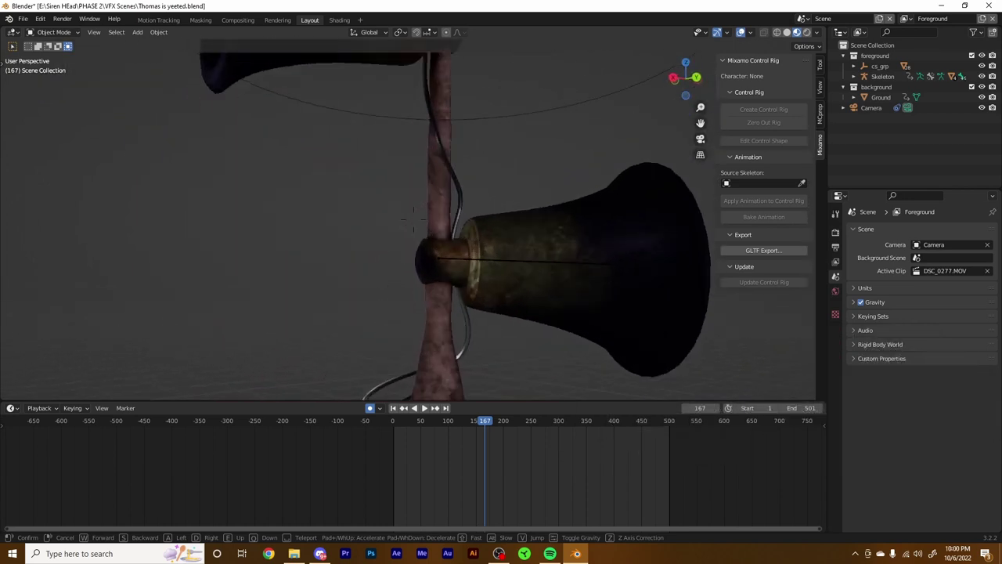
key("w")
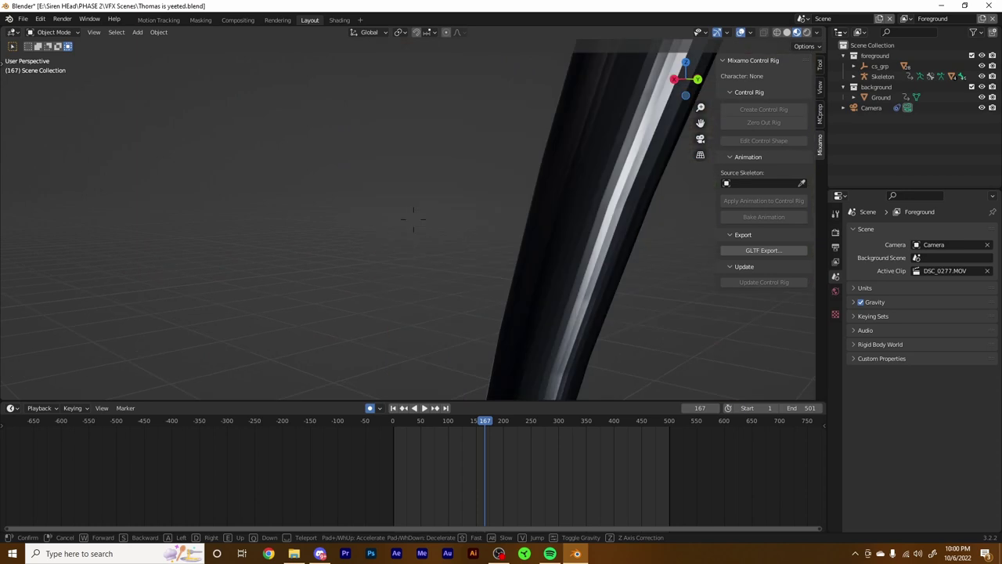
key("s")
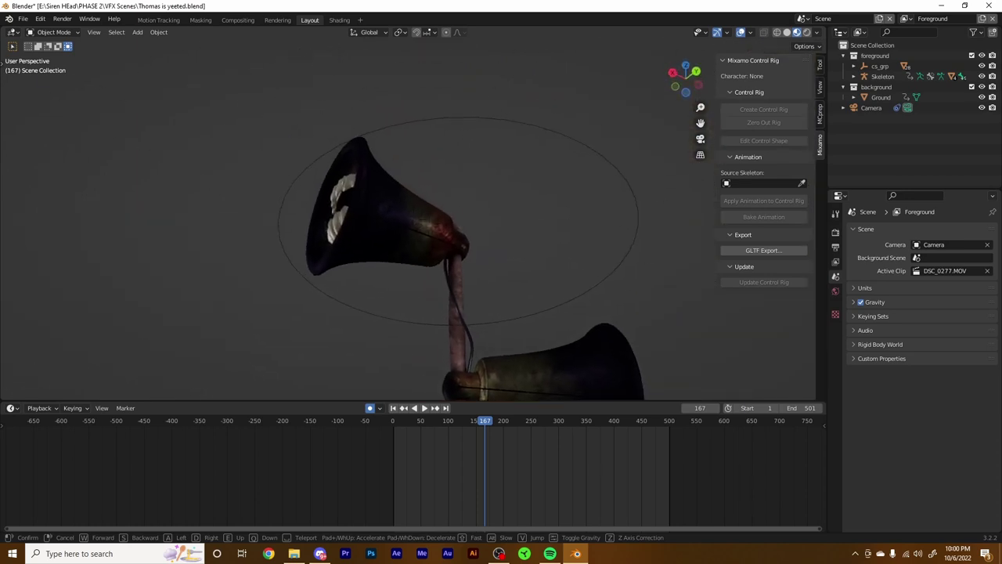
key("w")
key("s")
left_click(412, 217)
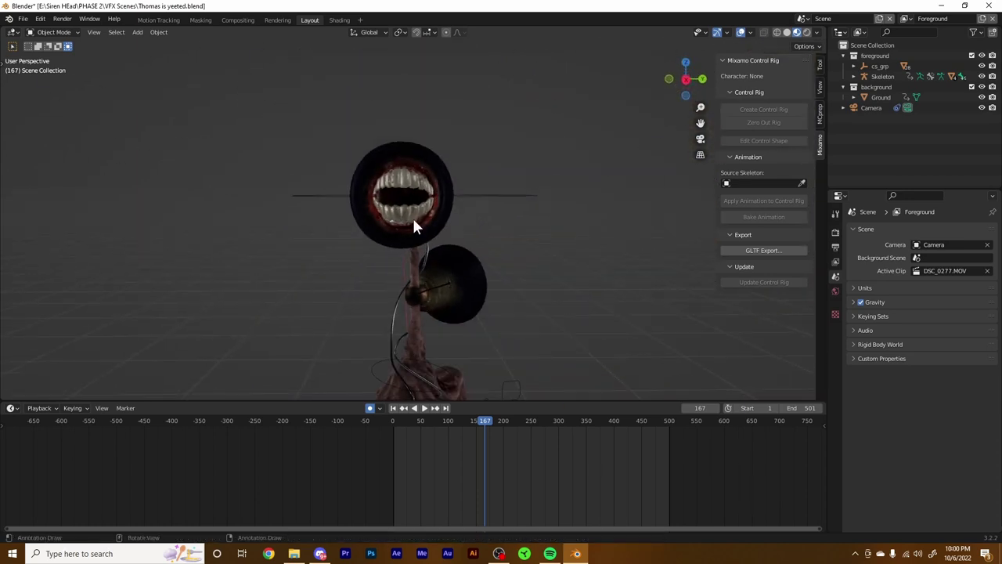
Close the mouths of Head_1 and Head_2 by setting the Mouth Open shape key to 0 on each
left_click(413, 226)
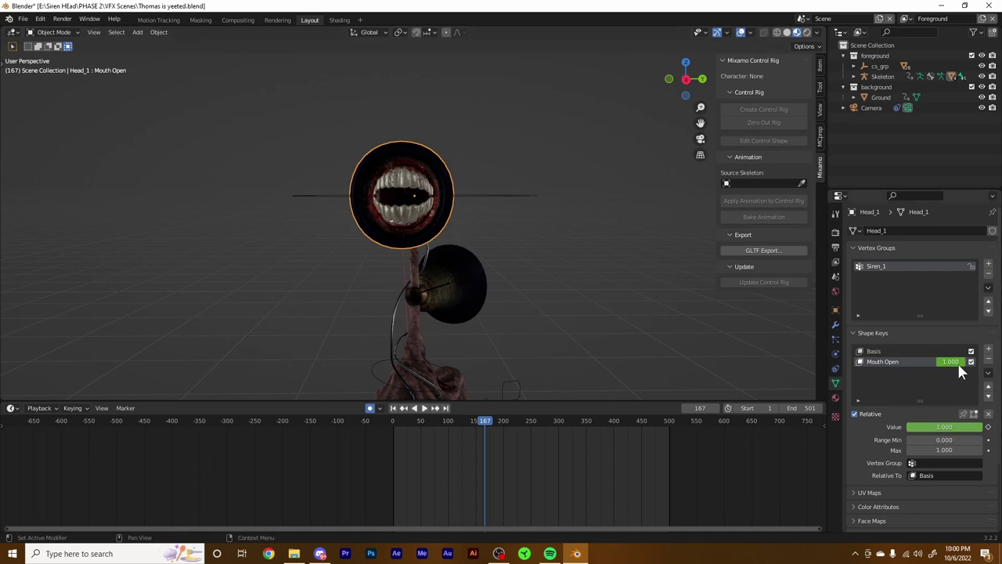
left_click_drag(958, 363, 936, 361)
key("shift+grave")
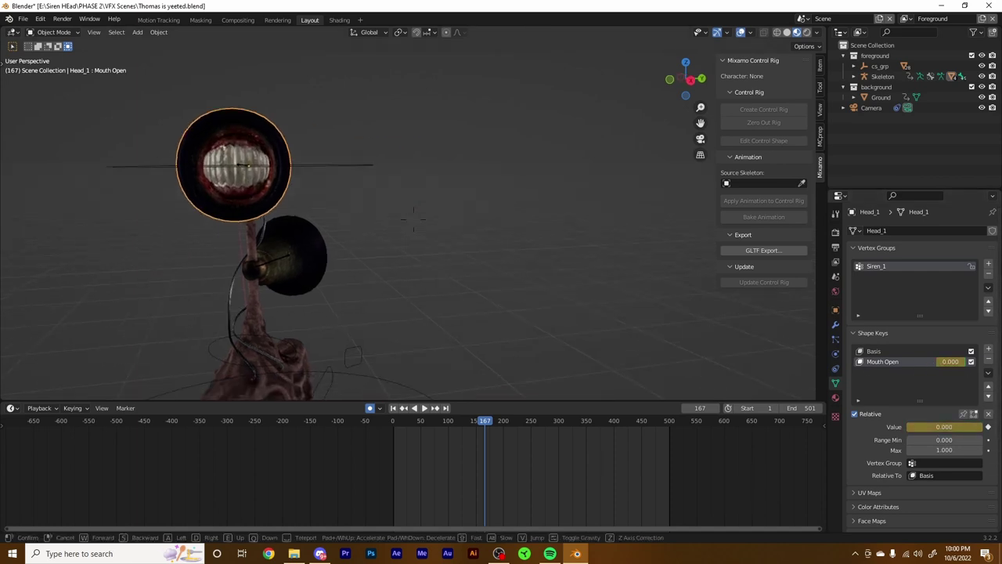
left_click(415, 214)
left_click(415, 214)
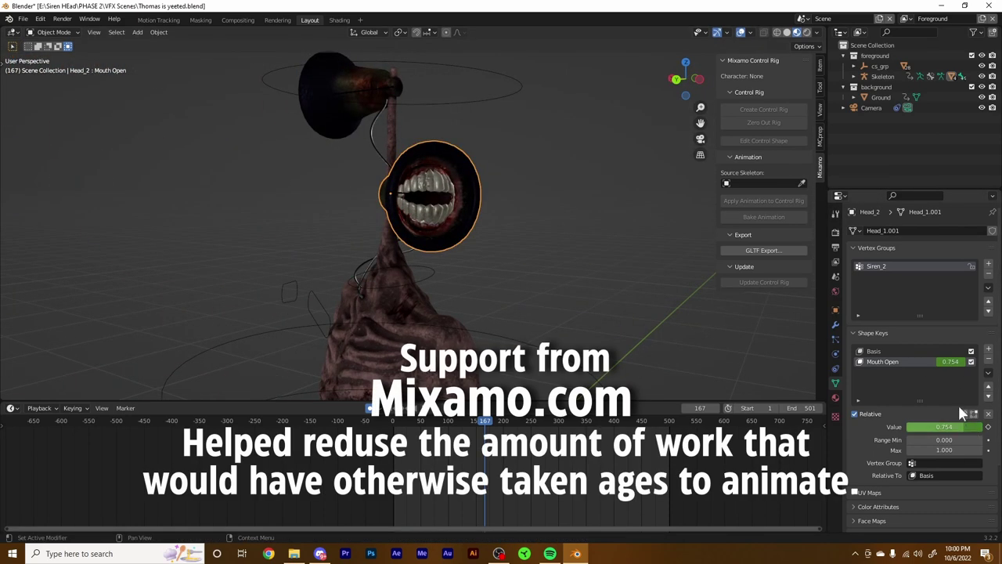
left_click_drag(954, 363, 901, 363)
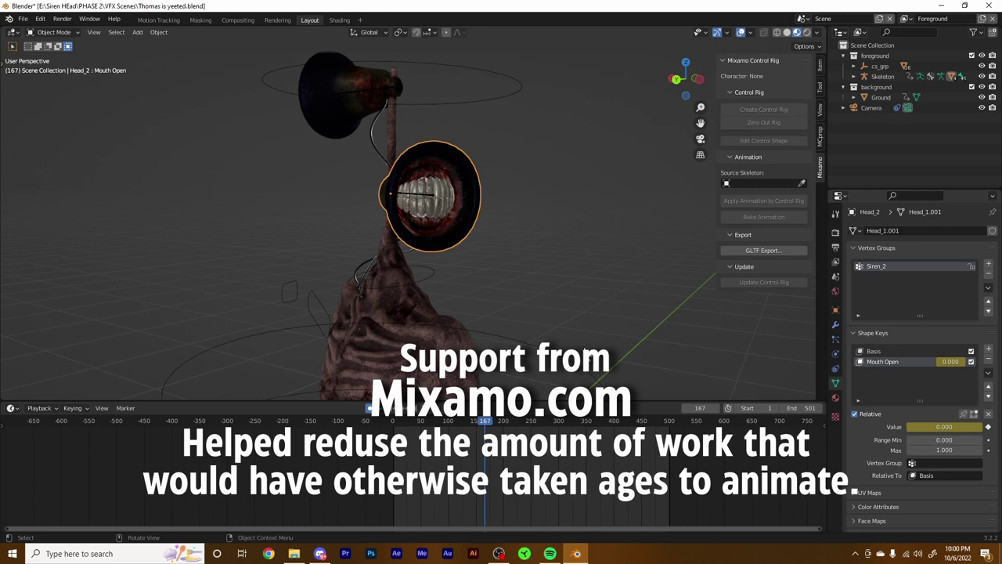
Examine the creature's torso, arms, legs and control shapes from several sides, finishing on a full upper-body view
key("shift+grave")
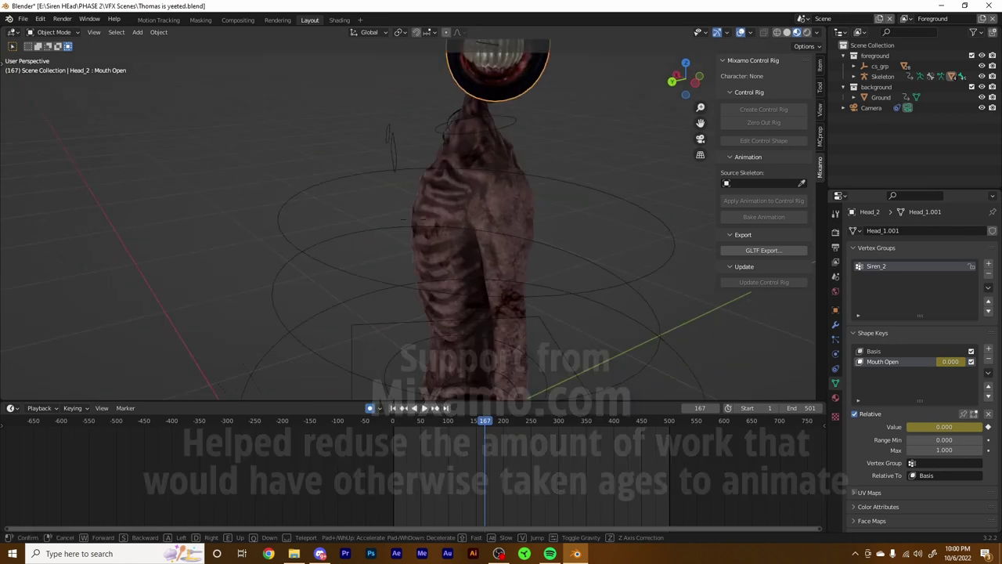
key("s")
key("w")
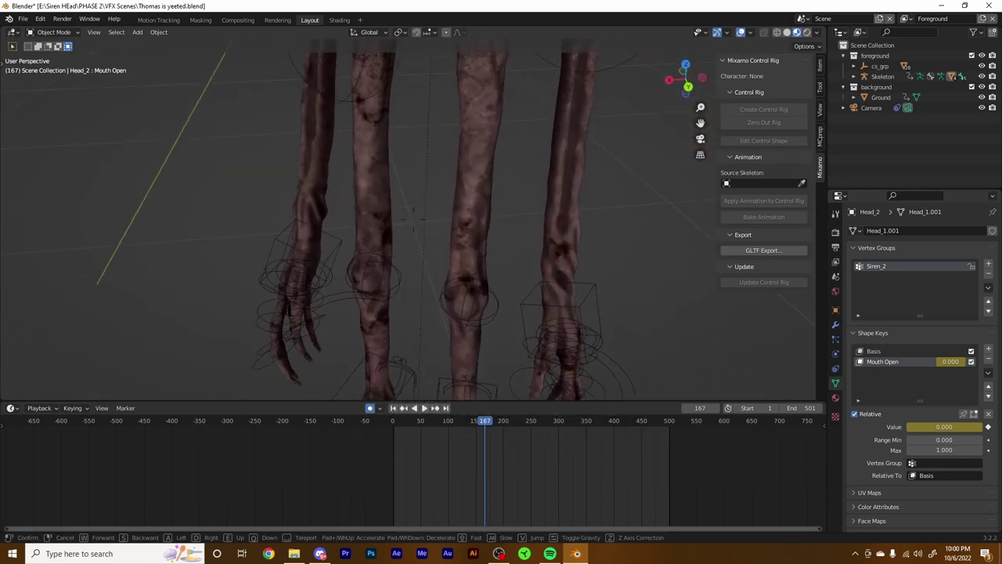
key("s")
key("s")
key("w")
key("s")
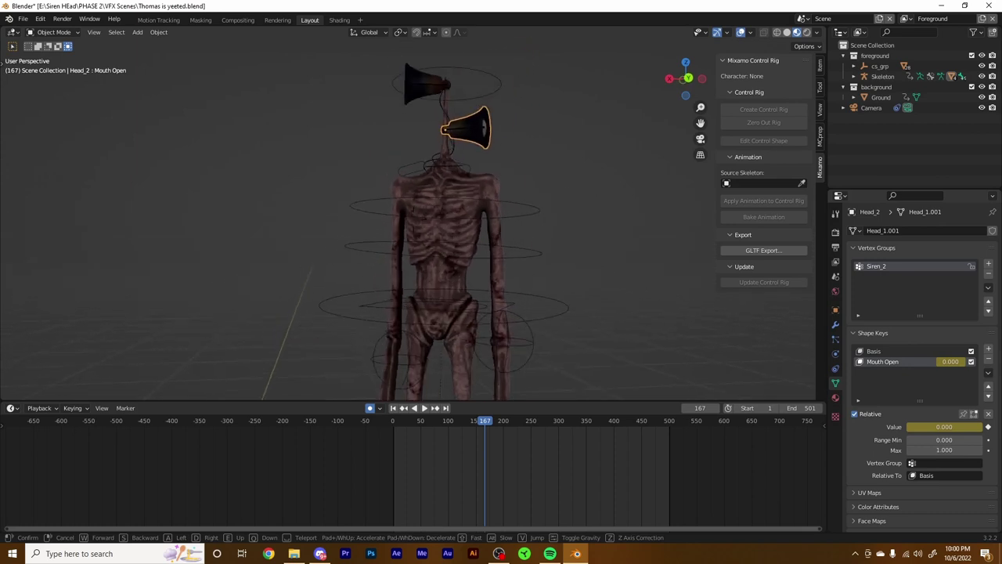
left_click(414, 222)
Select the creature's Skeleton rig and switch it to Pose Mode
left_click(419, 200)
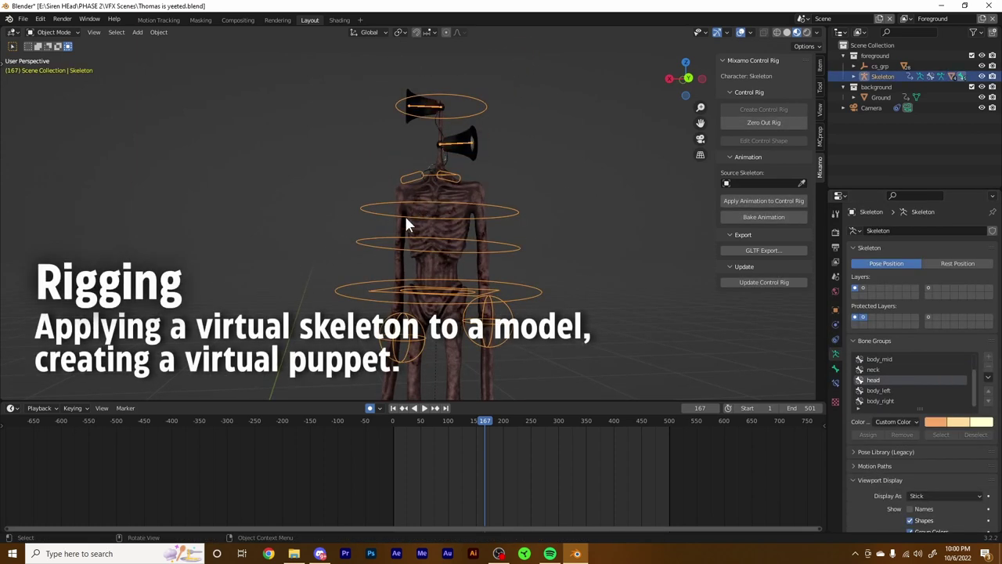
left_click(53, 32)
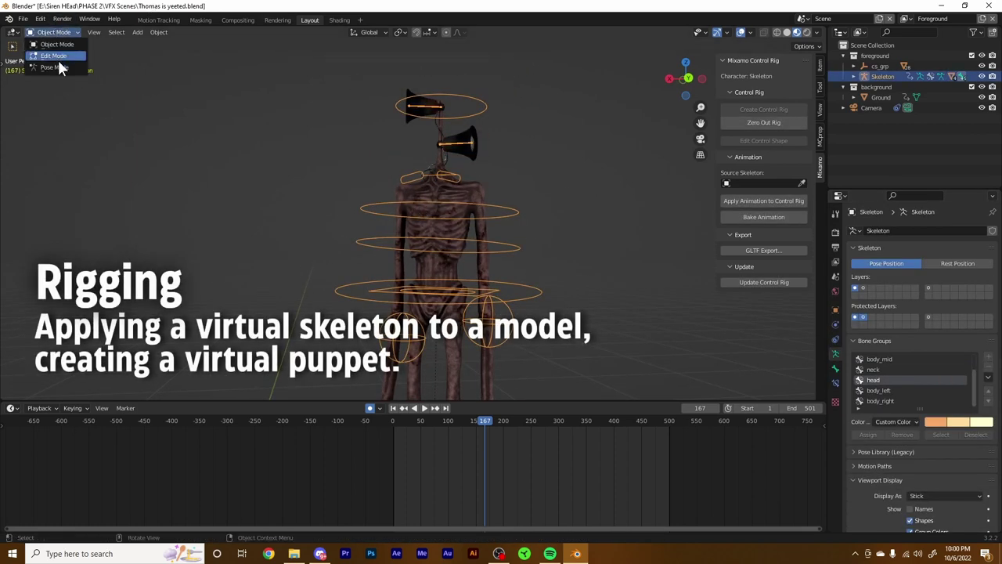
key("Return")
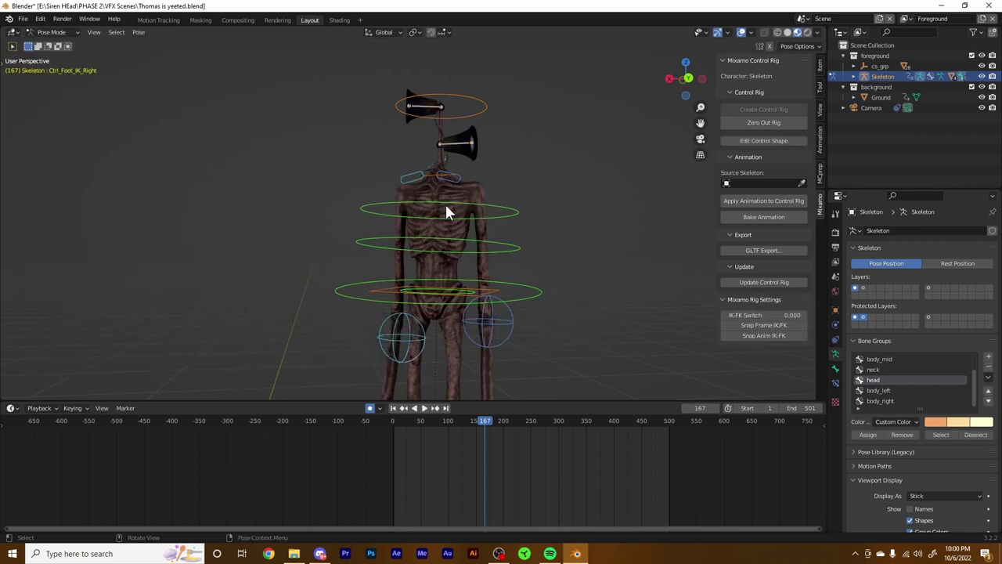
Try rotating the Ctrl_Spine2 control to bend the creature's upper body, and undo the rotation
left_click(445, 198)
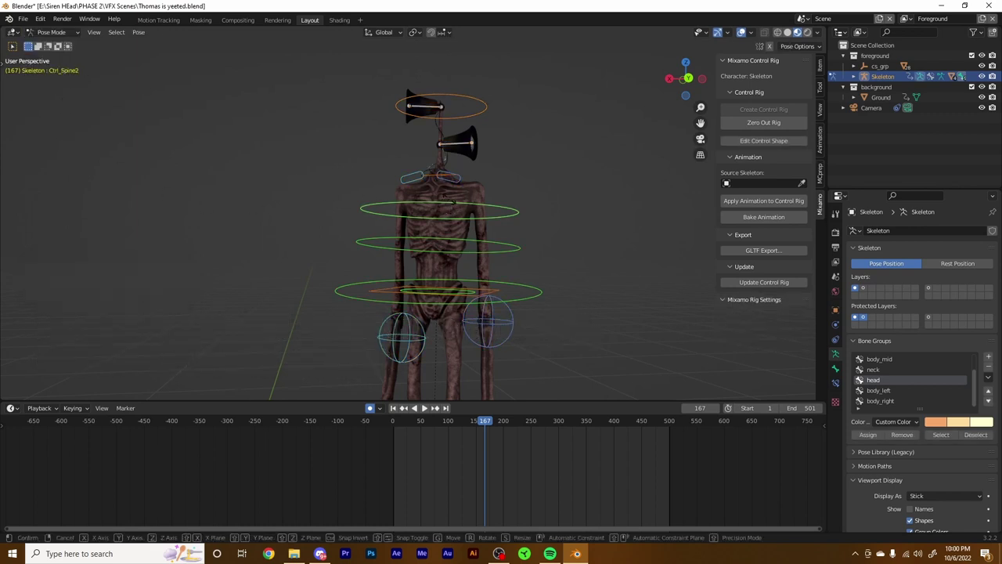
key("r")
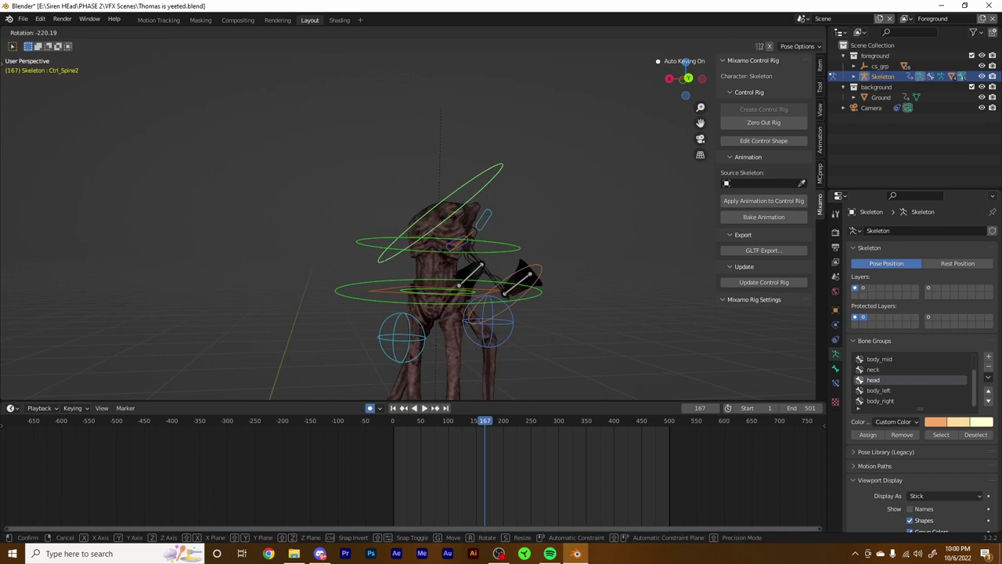
left_click(658, 226)
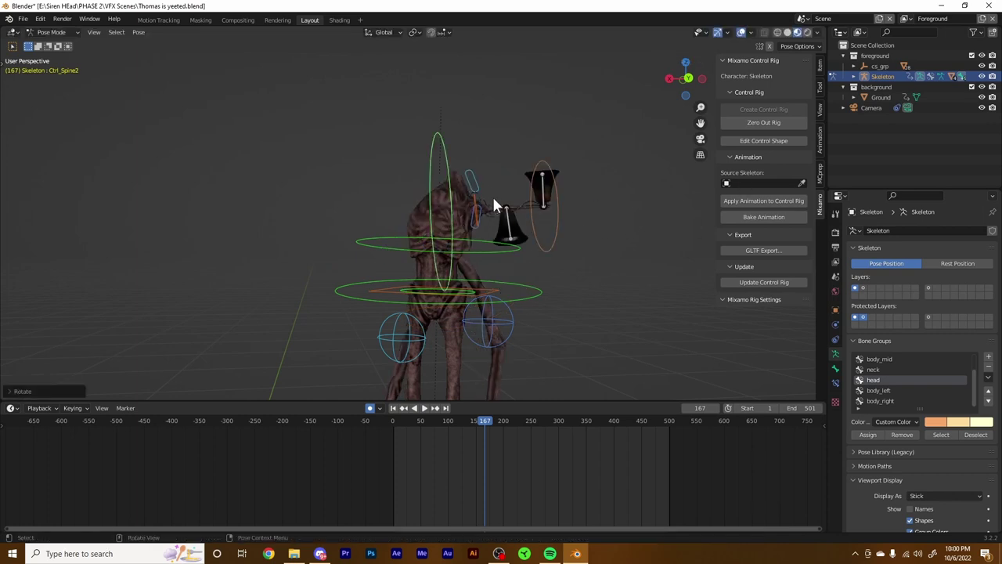
key("ctrl+z")
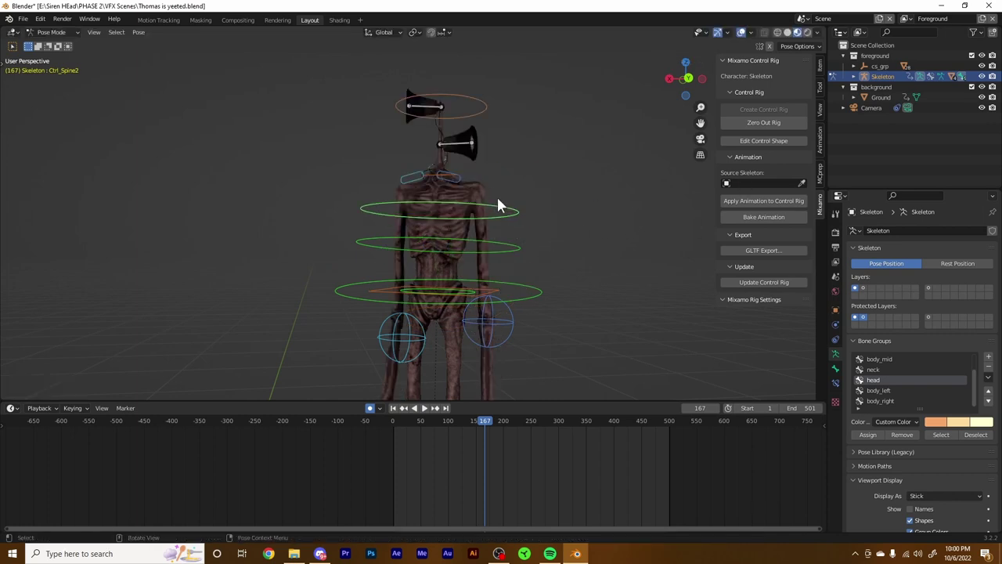
View the rig's hand, leg and foot controls and return the Skeleton to Object Mode
key("shift+grave")
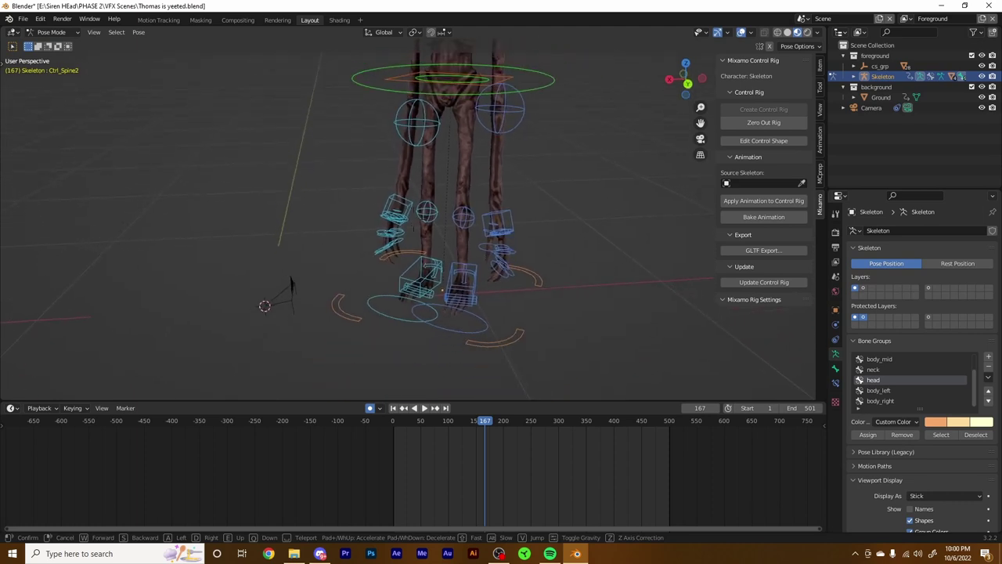
left_click(347, 181)
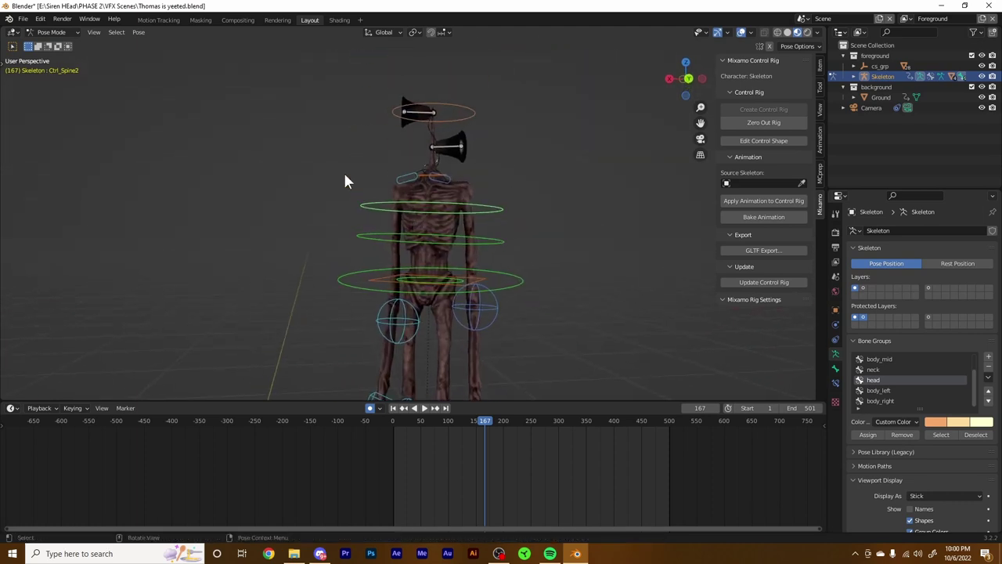
left_click(53, 32)
left_click(49, 29)
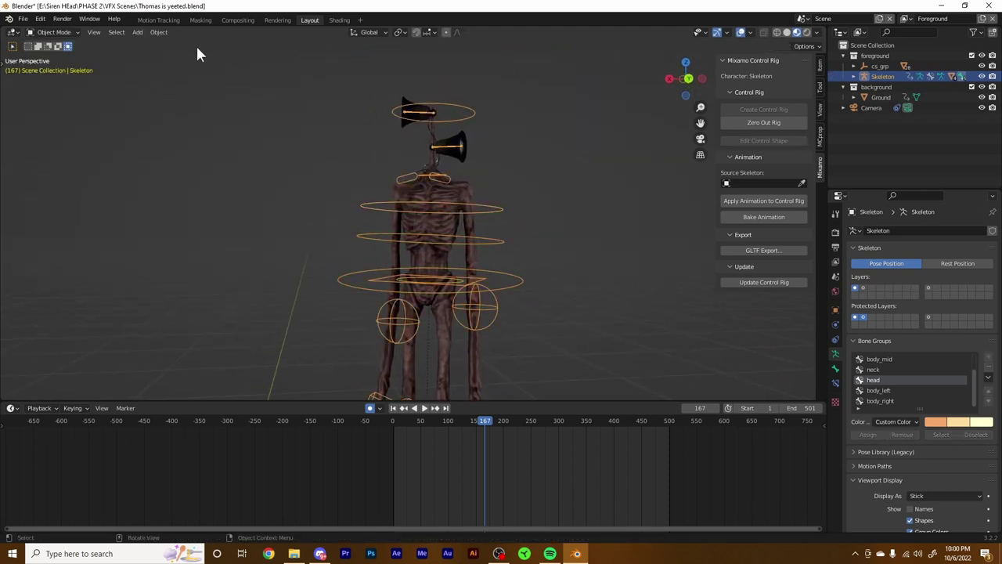
Open the Motion Tracking workspace and examine the tracking markers on the DSC_0277.MOV night path footage
left_click(158, 20)
scroll(476, 374, "up", 2)
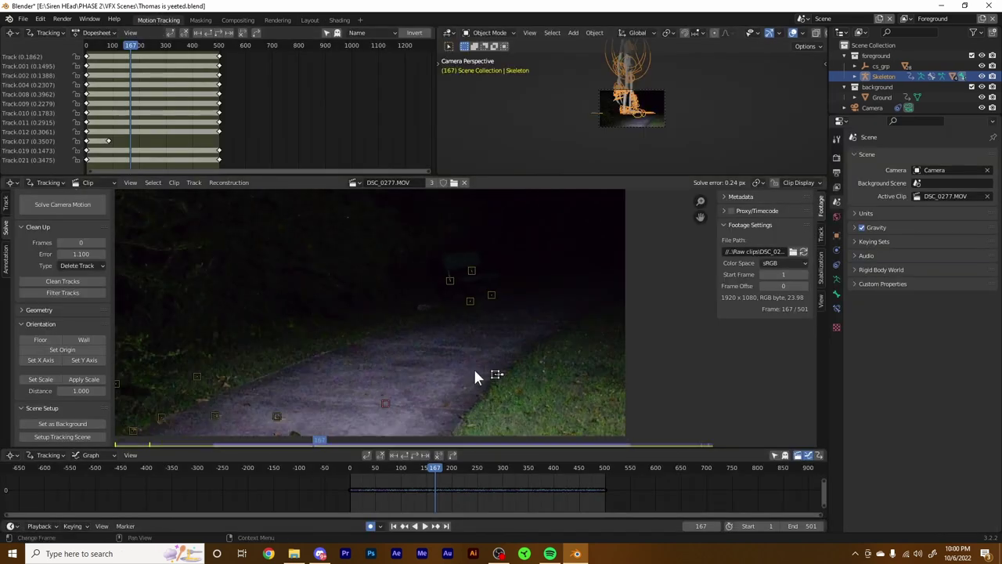
scroll(460, 365, "down", 1)
scroll(438, 368, "down", 1)
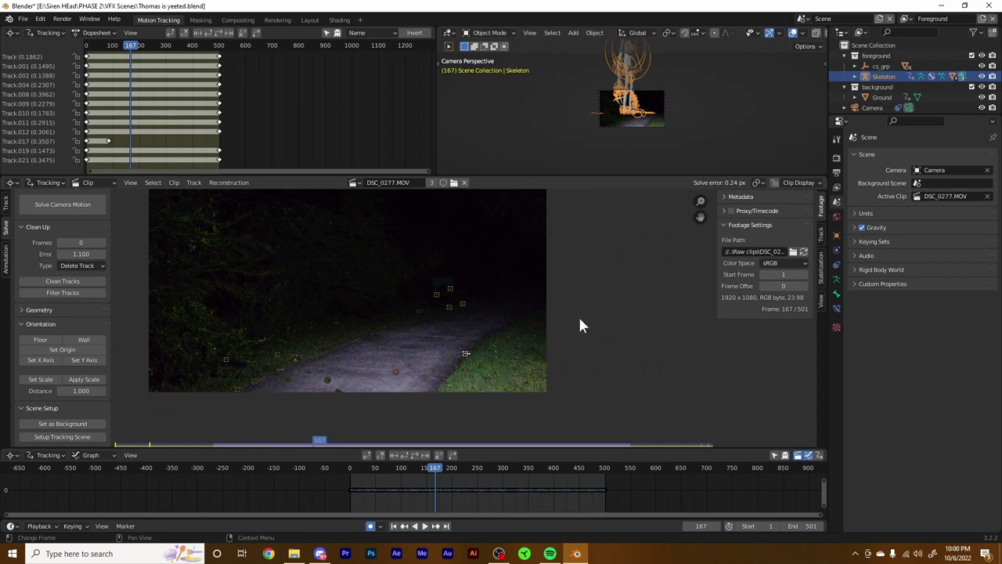
middle_click_drag(579, 325, 673, 329)
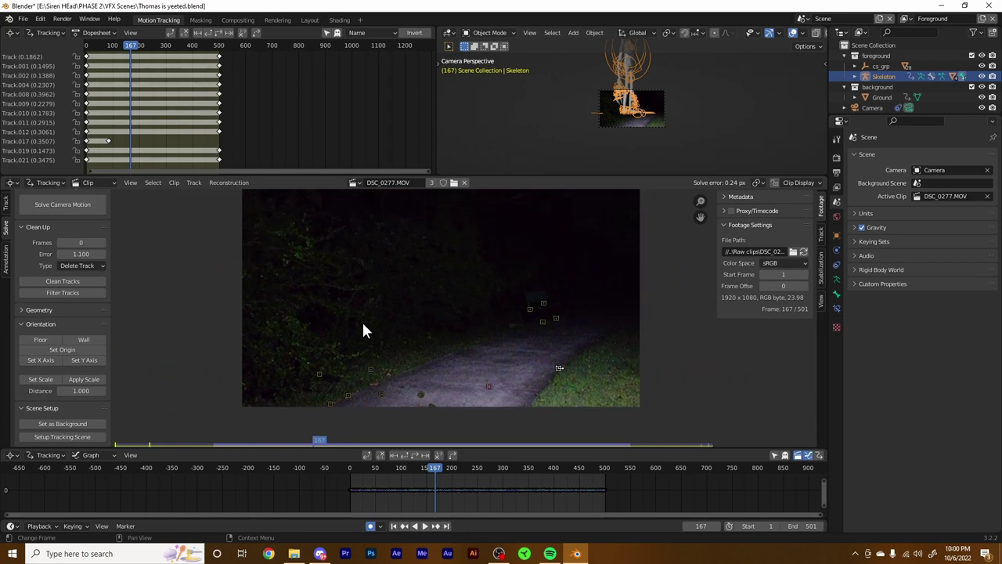
scroll(467, 368, "up", 2)
scroll(468, 360, "down", 3)
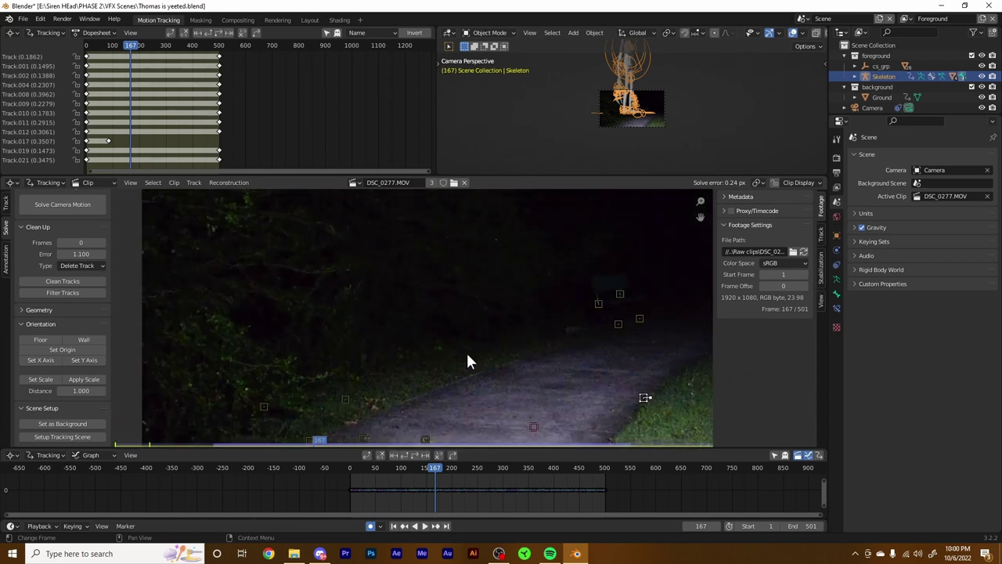
scroll(619, 342, "up", 3)
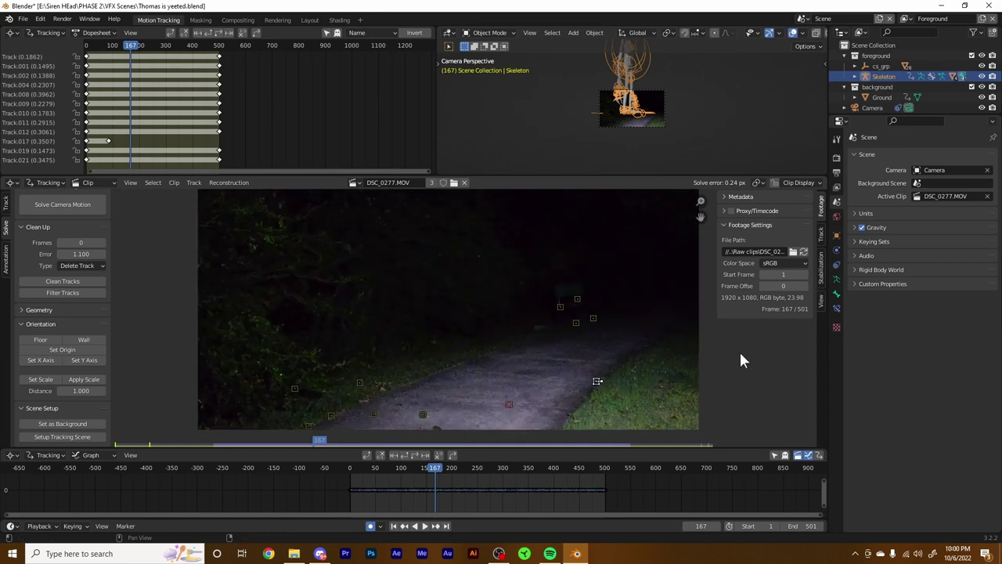
scroll(597, 360, "down", 1)
scroll(595, 363, "up", 1)
Select ground tracking markers along the path and near the bench in the footage
left_click(437, 395)
left_click(424, 412, "shift")
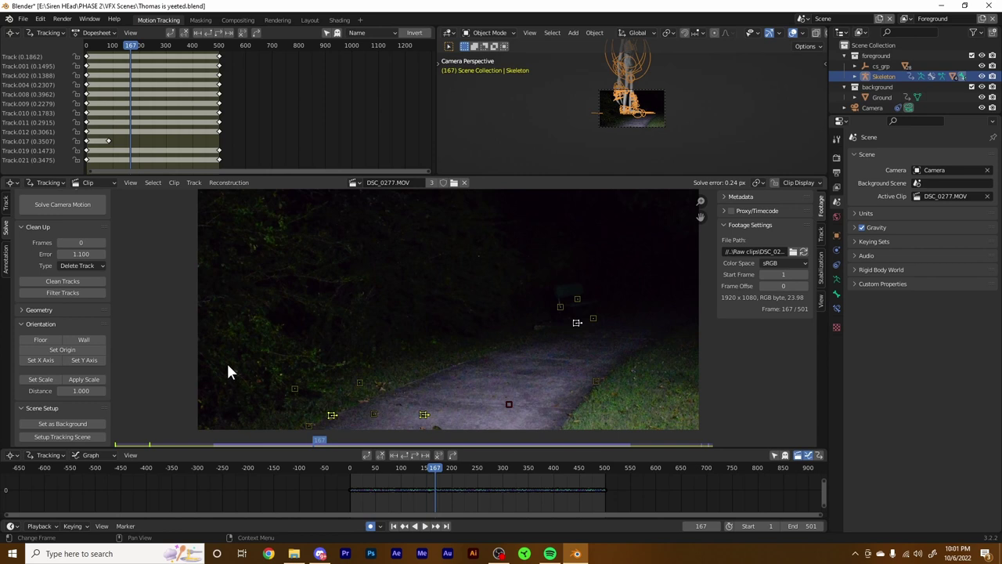
Try to move the Ground plane along the global Z axis in the camera view
scroll(649, 134, "up", 2)
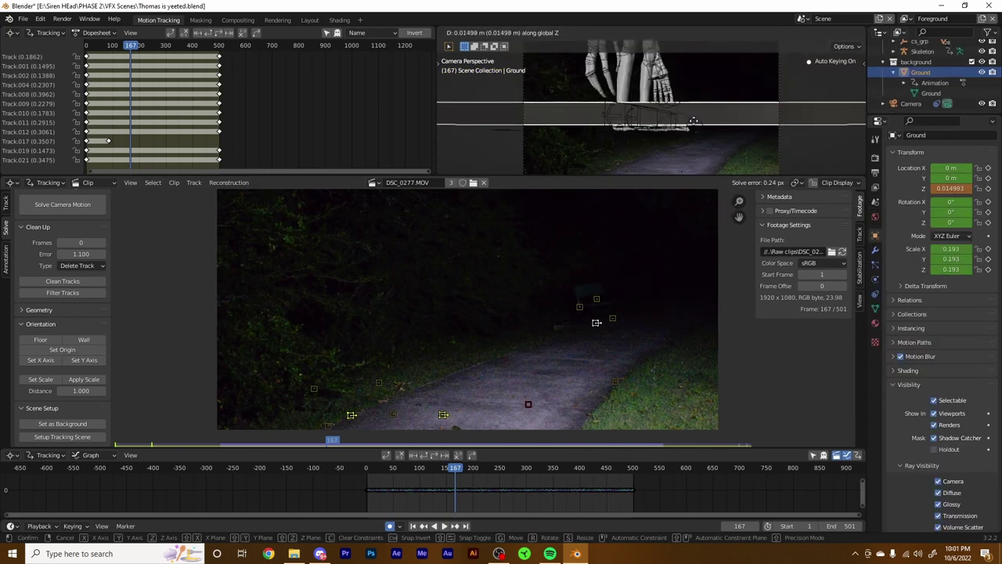
right_click(693, 122)
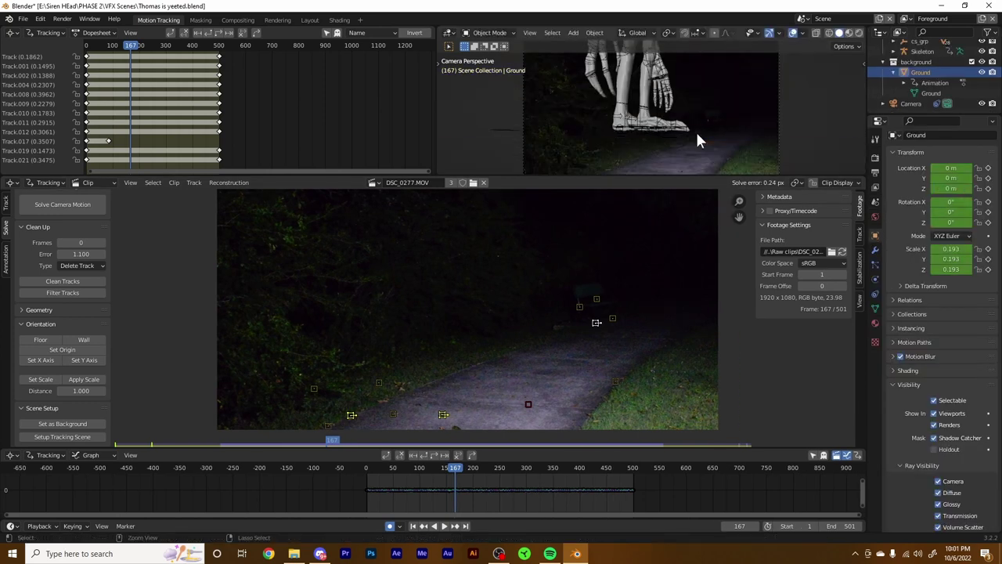
key("ctrl+z")
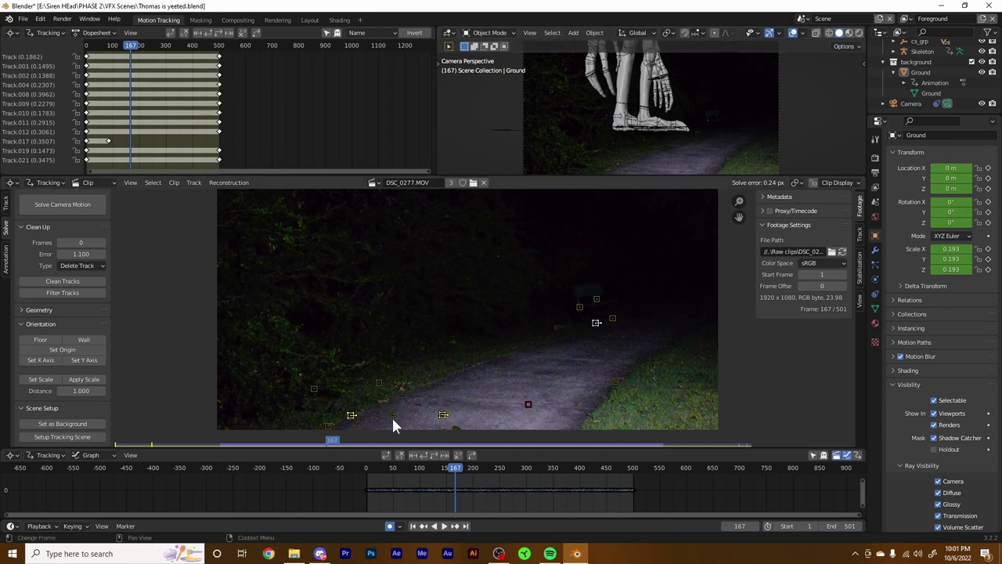
Select three ground markers, at the path's near edge, on the path and below the bench, and set them as the Floor
left_click(414, 382)
left_click(354, 414)
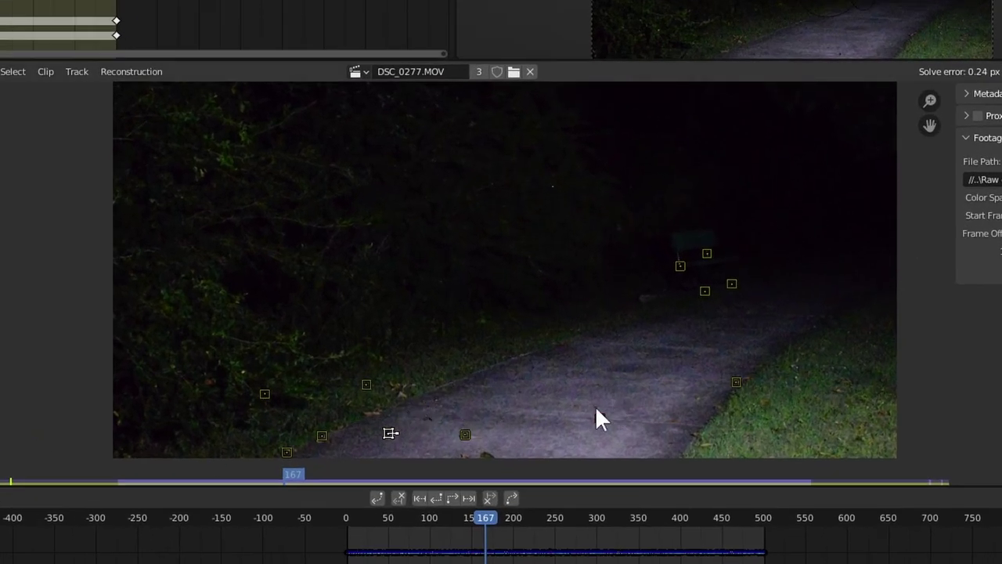
left_click(327, 438)
left_click(465, 435)
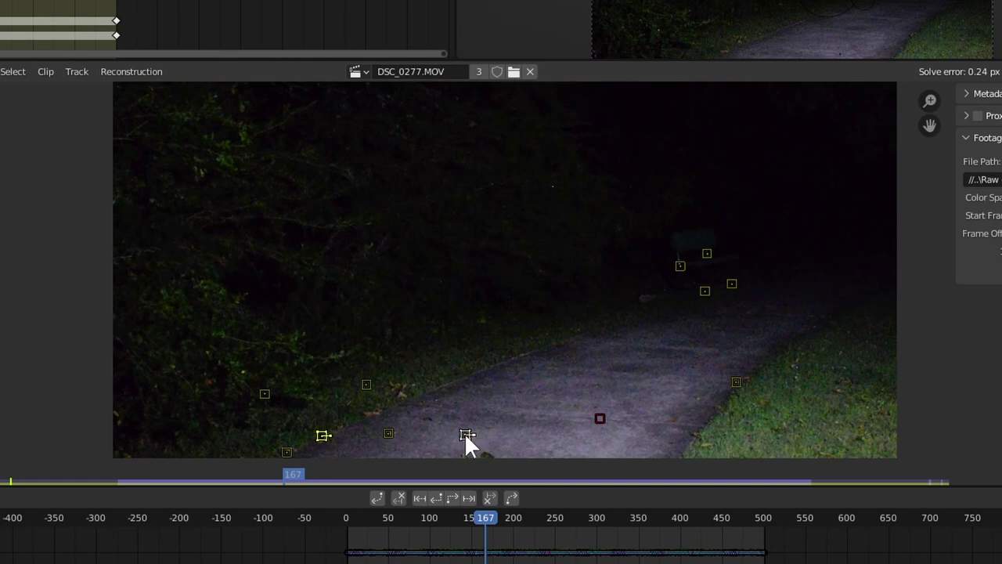
left_click(704, 291, "shift")
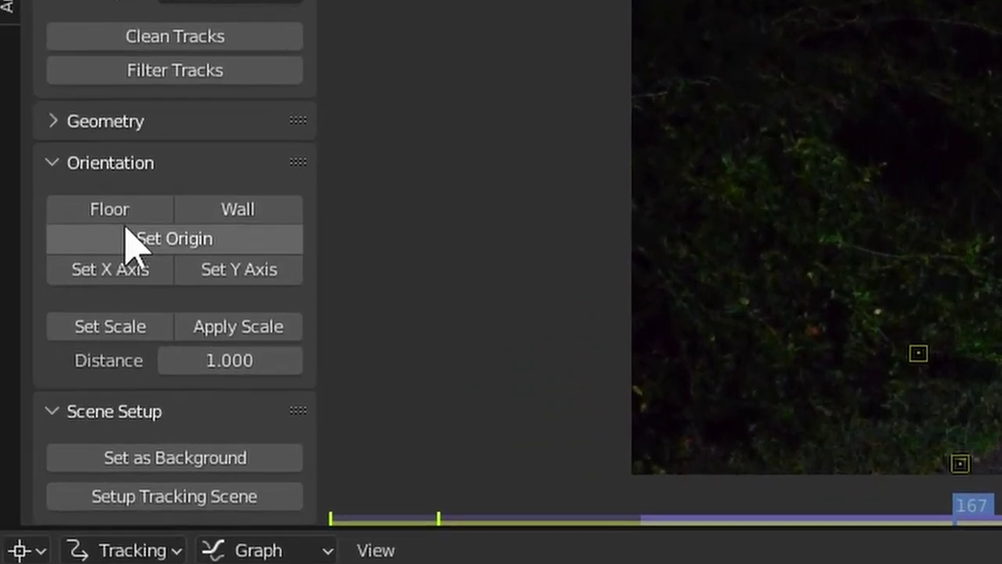
left_click(137, 209)
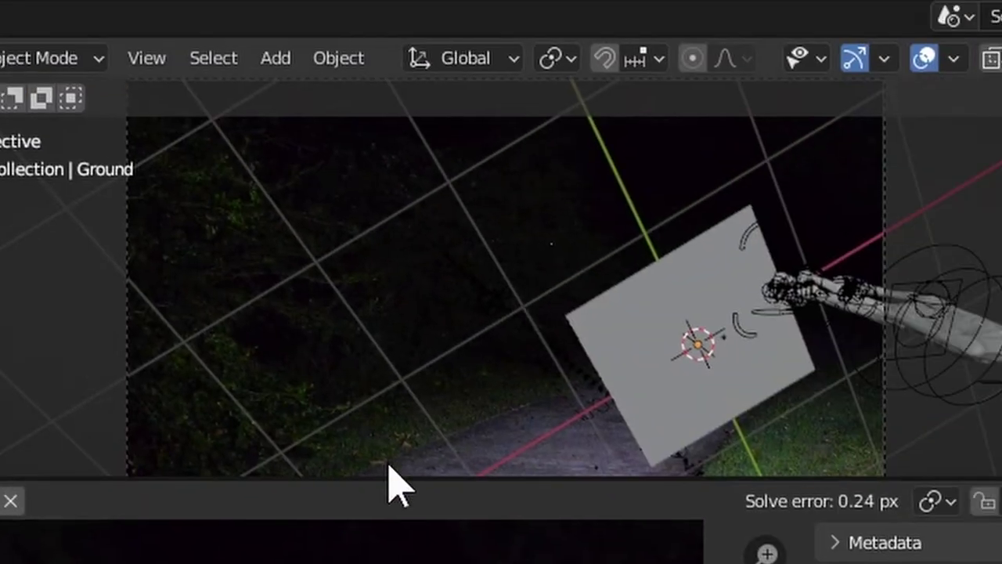
Examine how the creature's feet line up with the path in the camera view, leaving the Skeleton deselected
left_click_drag(387, 478, 387, 563)
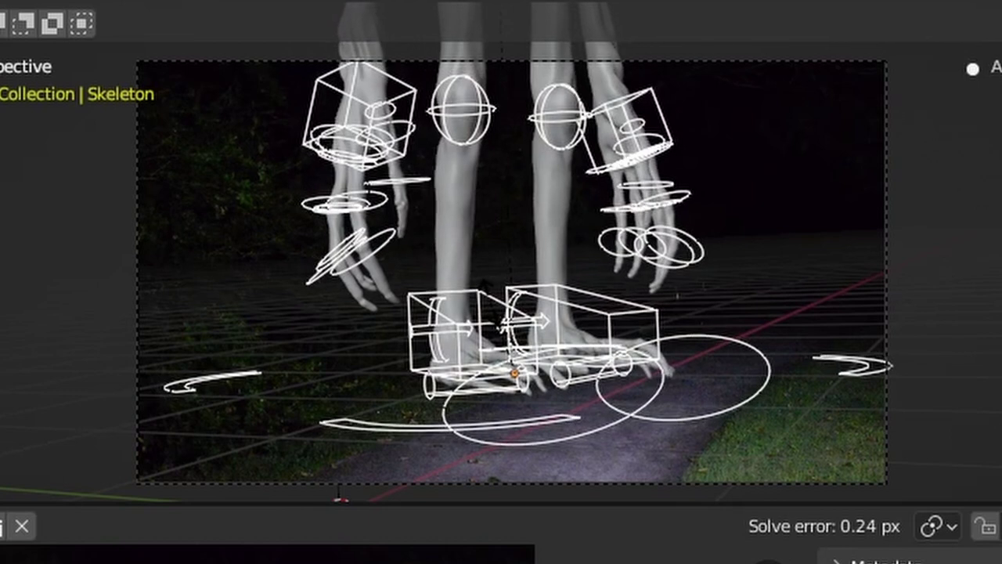
left_click(492, 307)
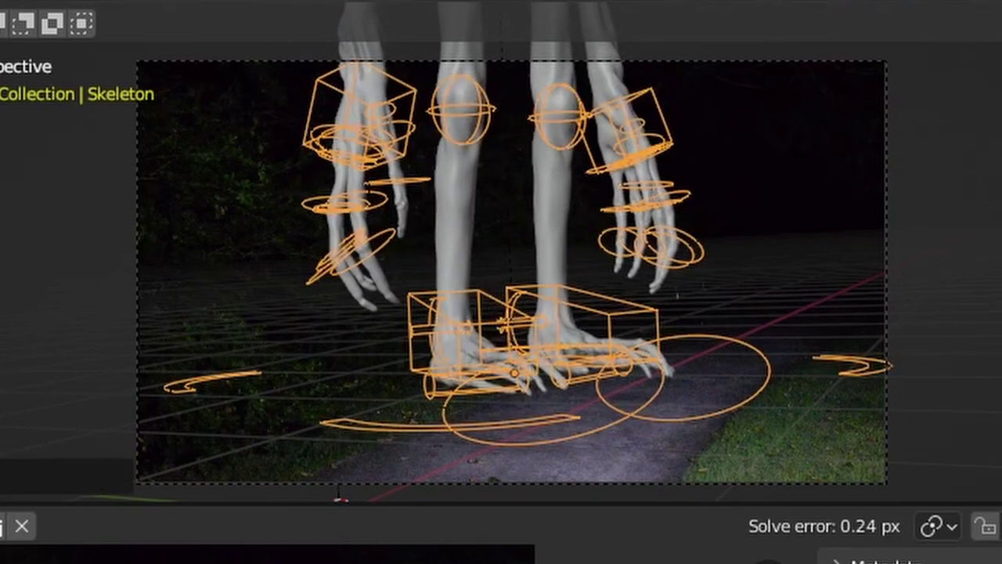
key("alt+a")
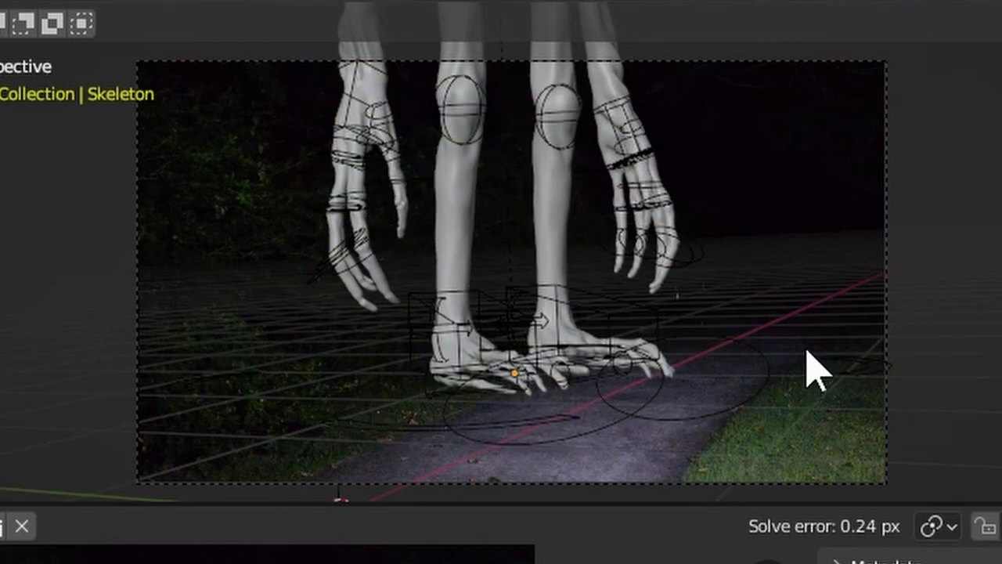
scroll(799, 360, "down", 7)
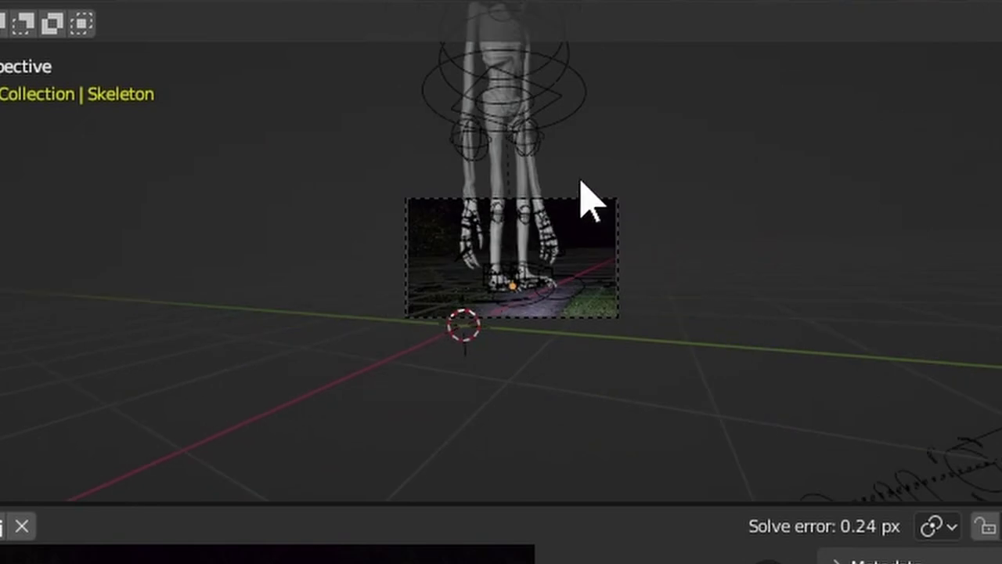
scroll(595, 270, "up", 2)
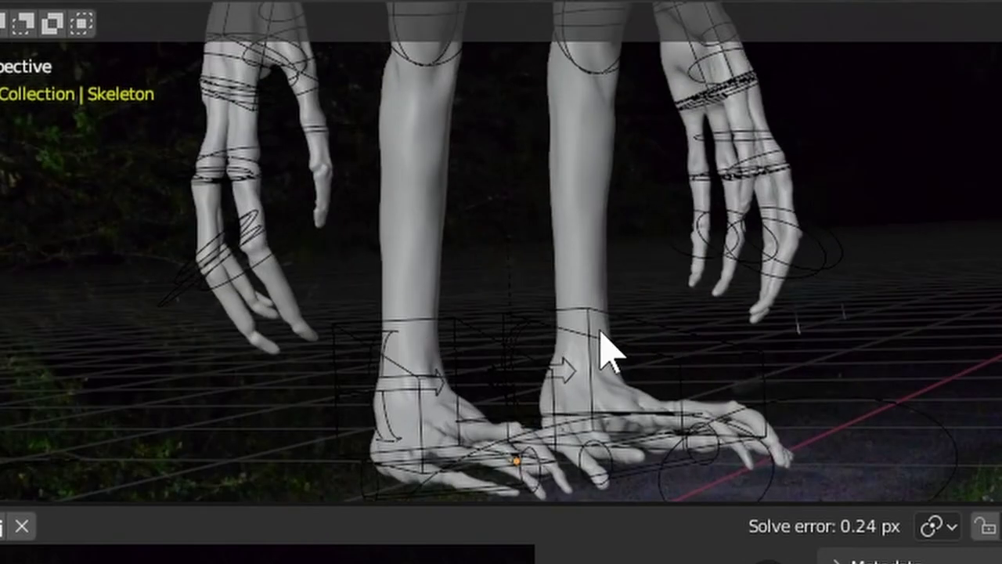
scroll(607, 348, "down", 4)
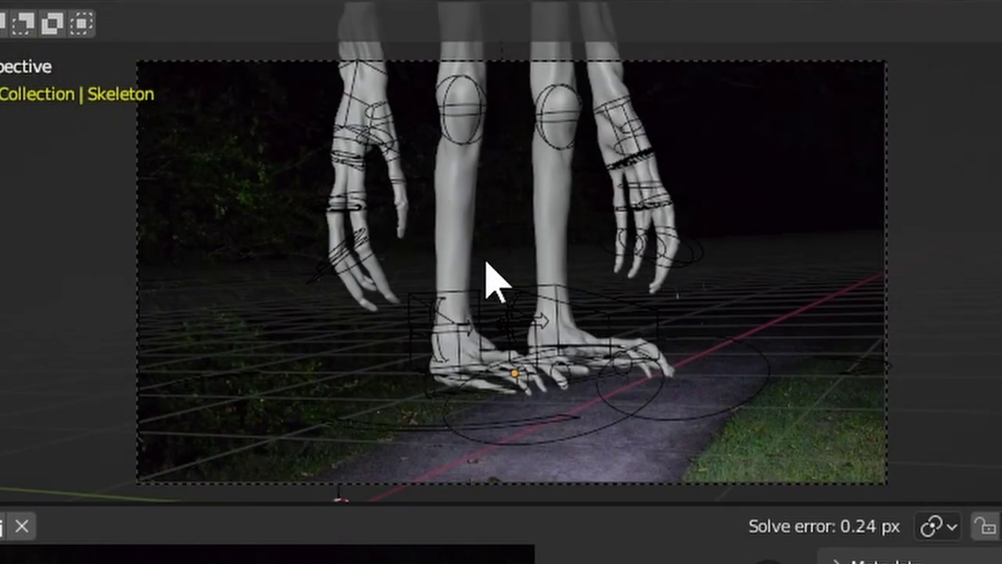
Switch to the Raw clips folder, open DSC_0276.MOV and skip to about 1:28 of the clip
key("alt+Tab")
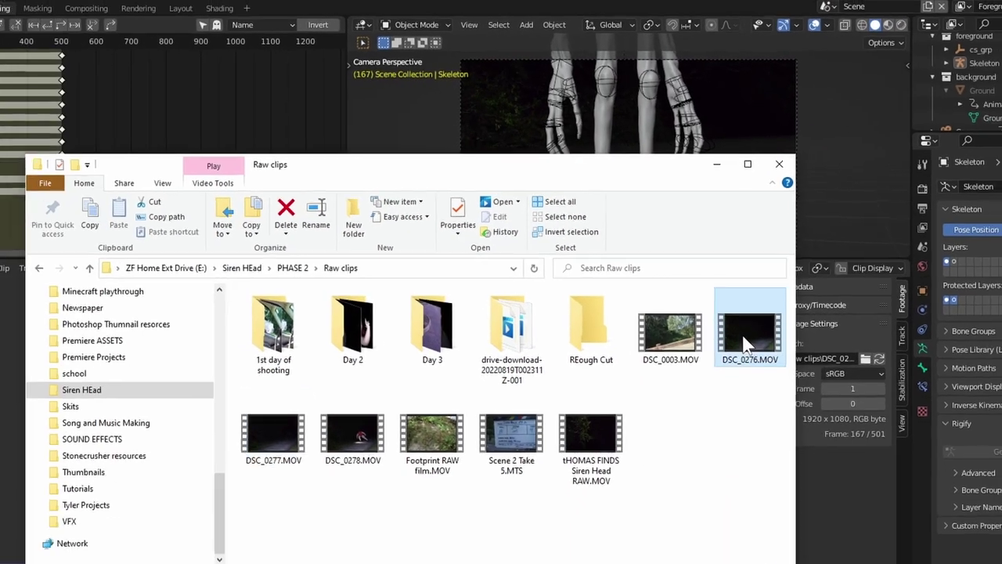
double_click(744, 426)
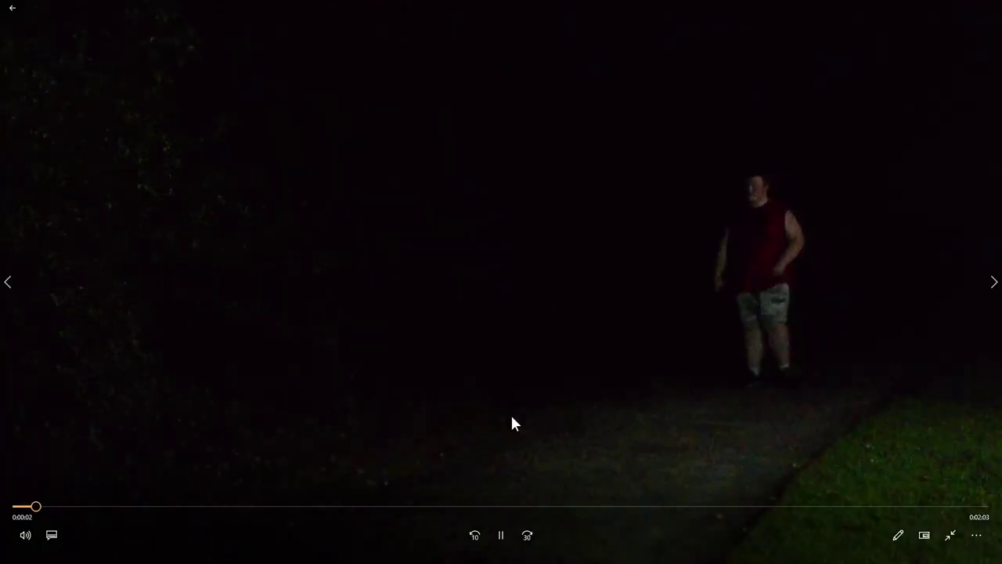
left_click_drag(257, 507, 691, 469)
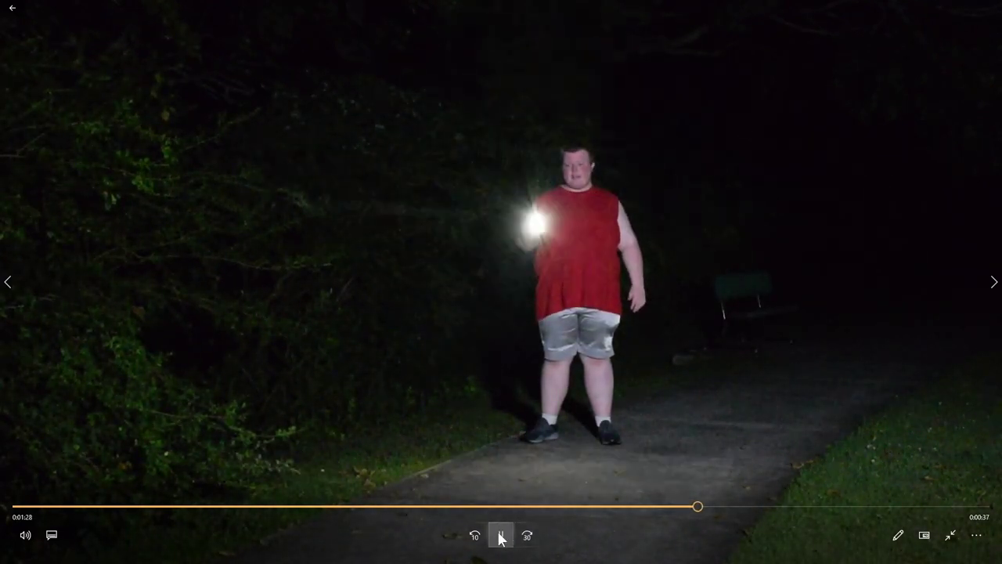
Pause the clip and place the player window beside Blender's camera view to compare the man's scale with the creature
left_click(511, 535)
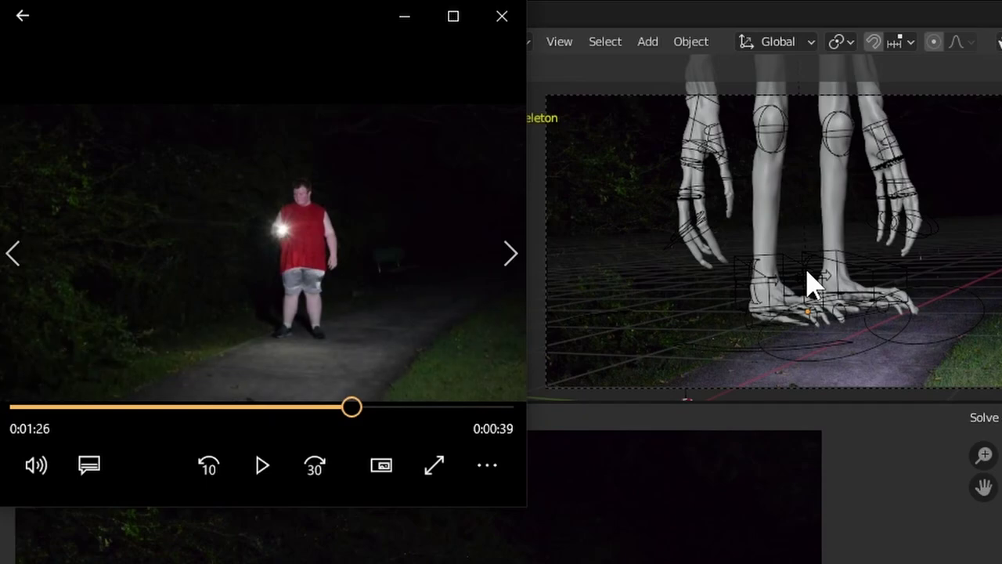
mouse_move(488, 29)
left_mouse_down()
mouse_move(459, 30)
mouse_move(495, 36)
left_mouse_up()
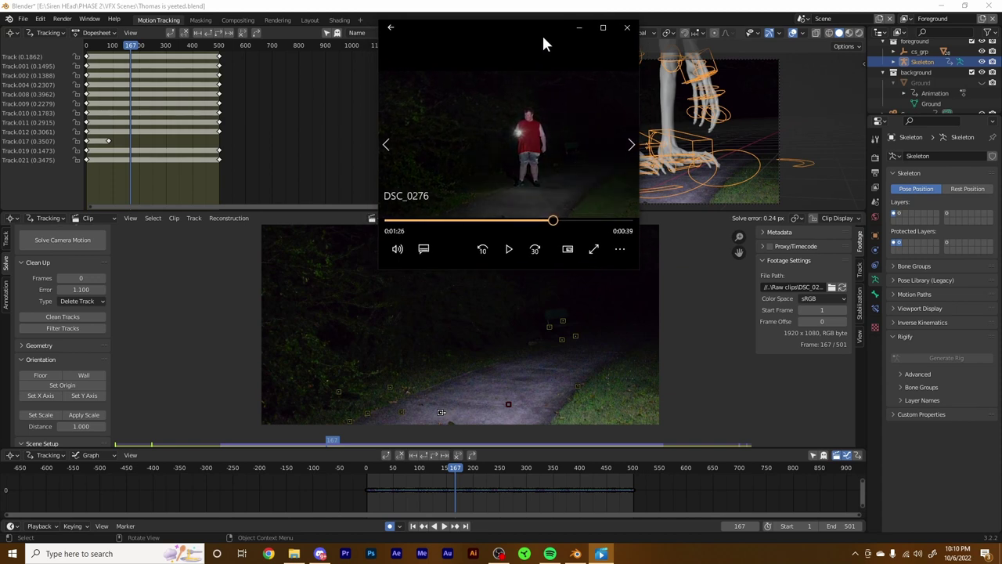
left_click_drag(543, 40, 864, 128)
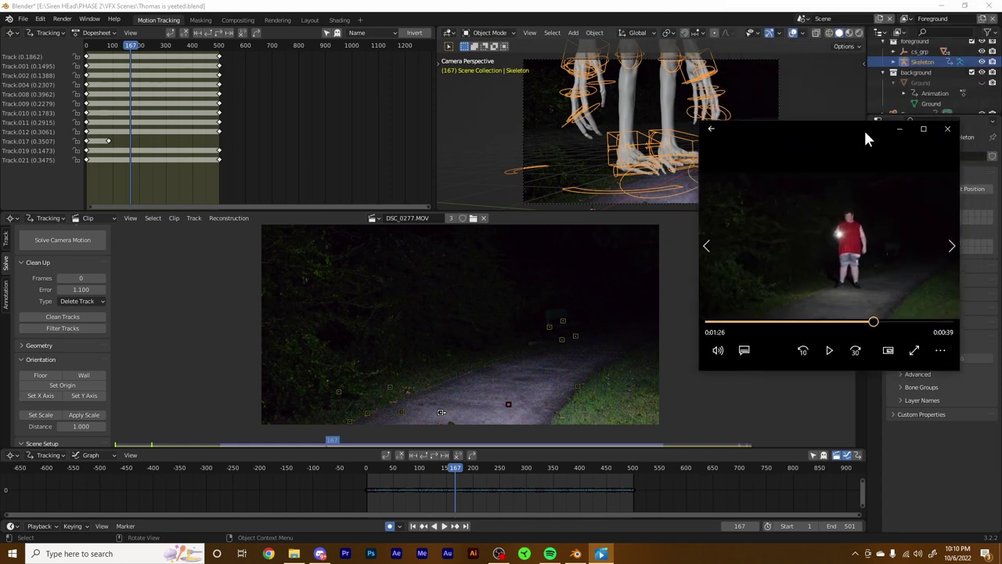
Scale the Skeleton down uniformly to about 0.84 in the camera view
left_click(687, 105)
key("s")
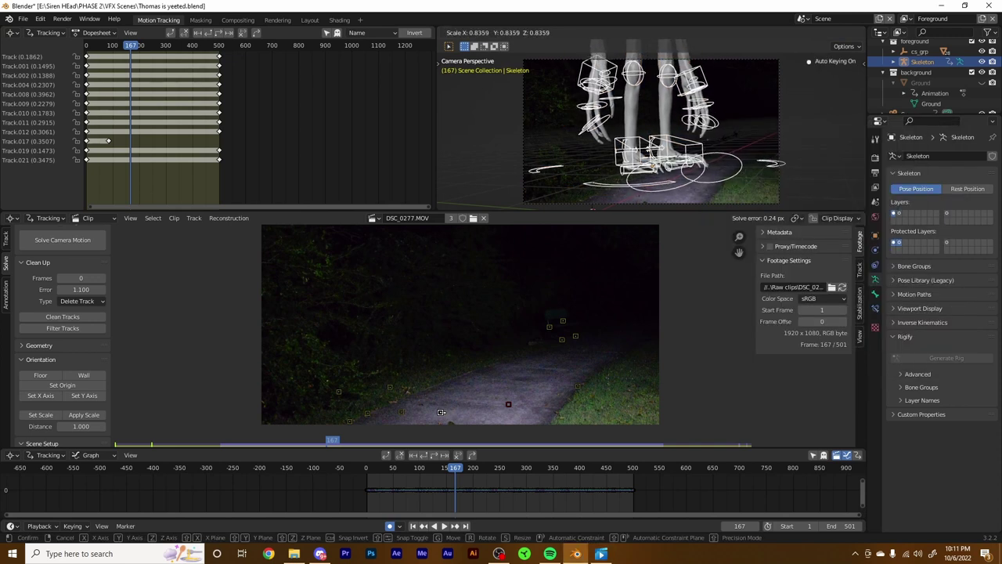
left_click(768, 129)
left_click(770, 130)
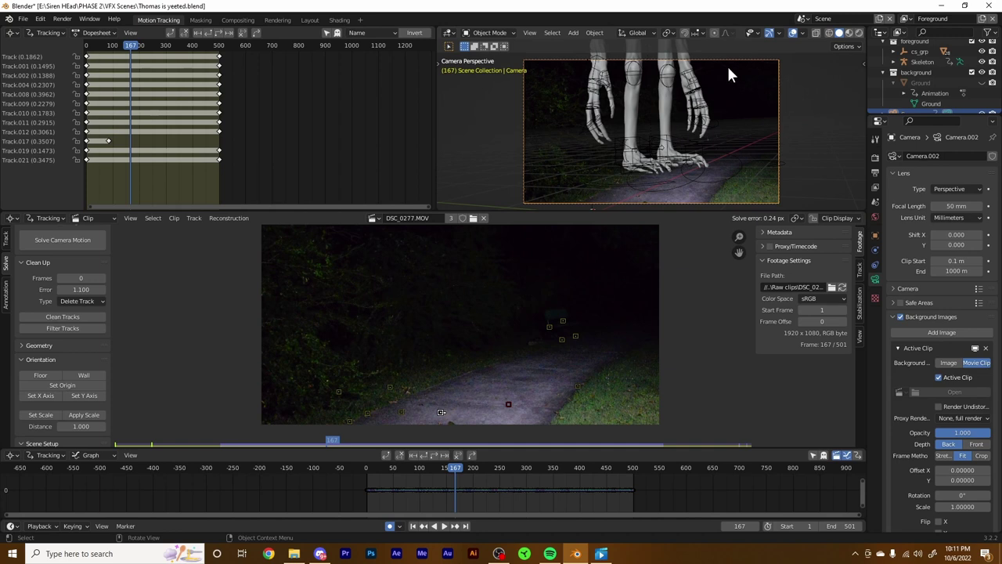
Insert a keyframe for the creature and move the Skeleton about 2.9 m along the negative global Y axis at frame 166
left_click(675, 94)
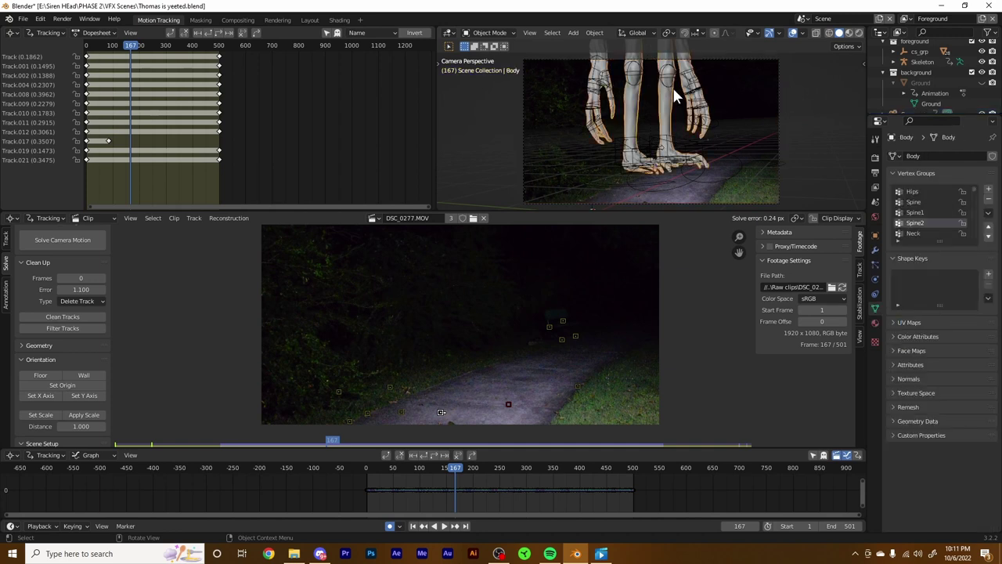
key("i")
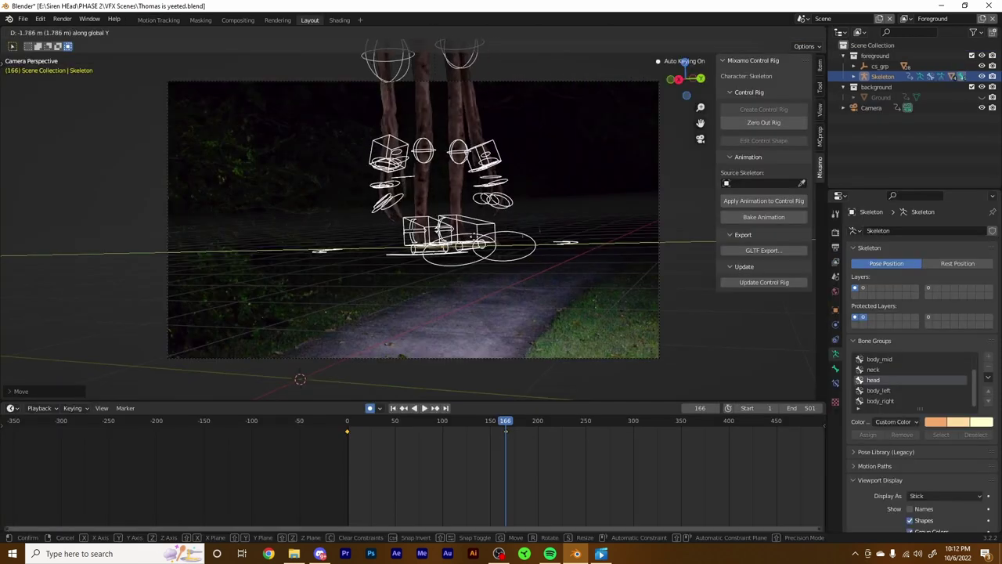
mouse_move(450, 236)
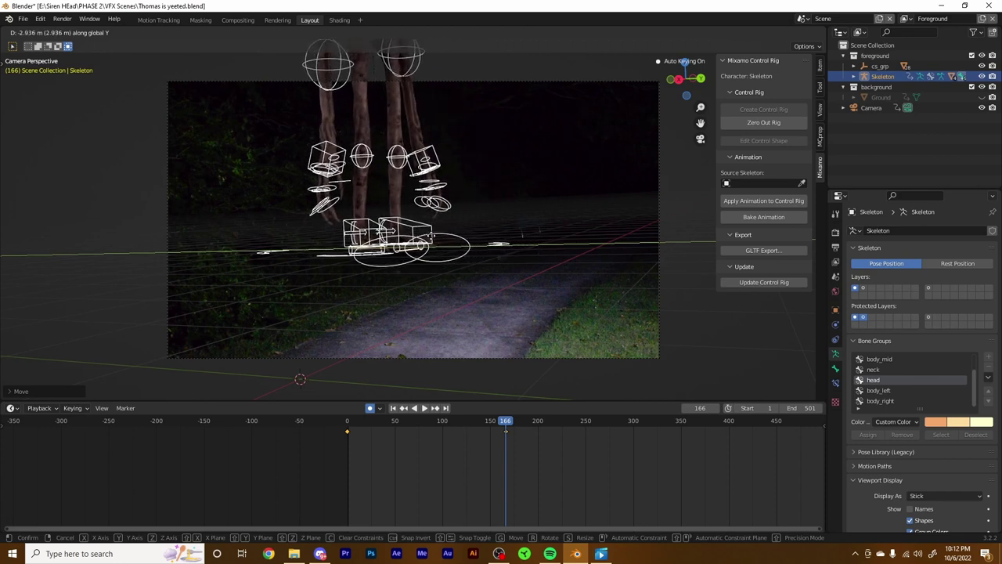
left_click(427, 238)
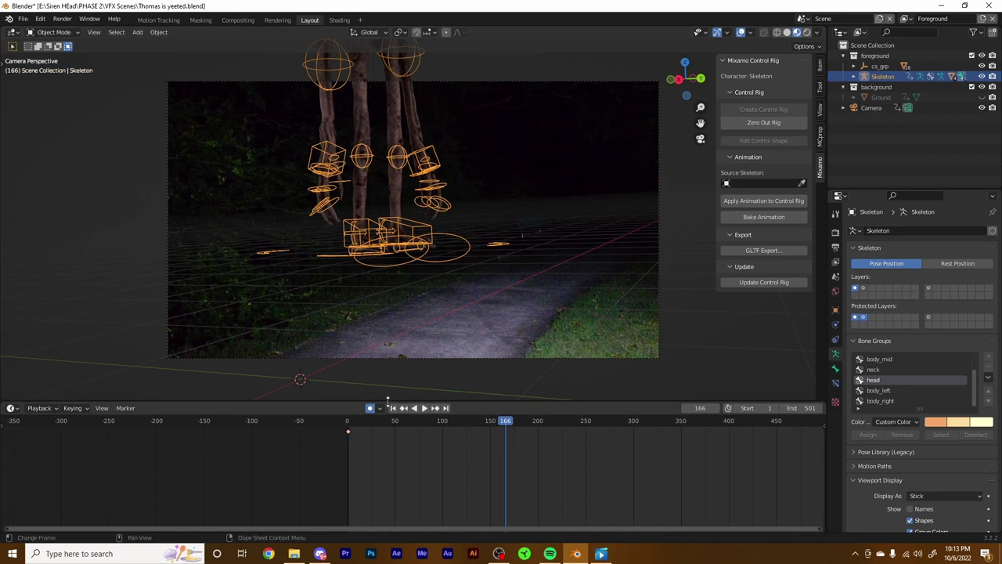
Go to frame 33 to check the creature's placement, and examine the Skeleton's object properties and the World's environment texture settings
left_click(378, 427)
key("space")
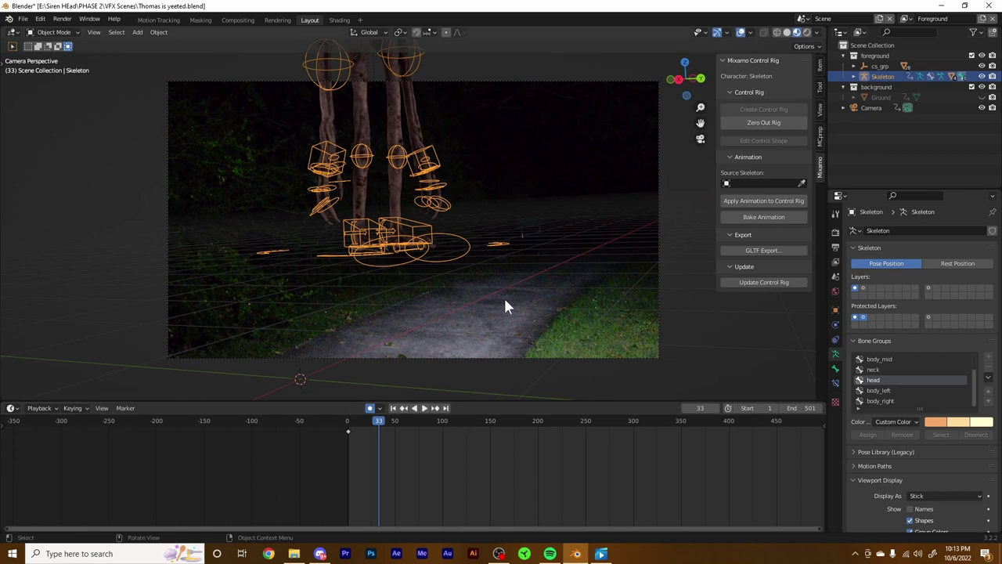
left_click(835, 312)
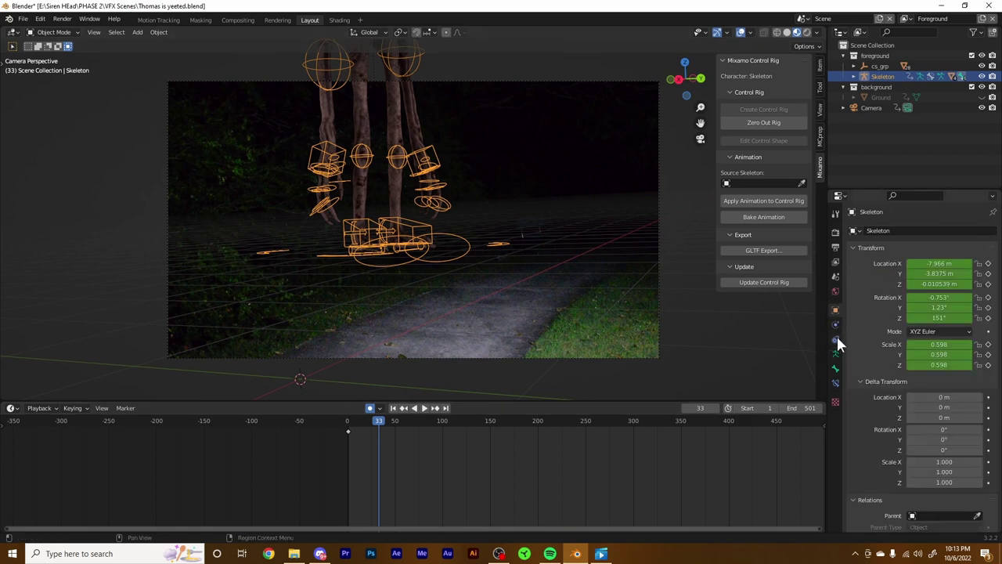
left_click(836, 335)
left_click(836, 325)
left_click(836, 310)
left_click(835, 292)
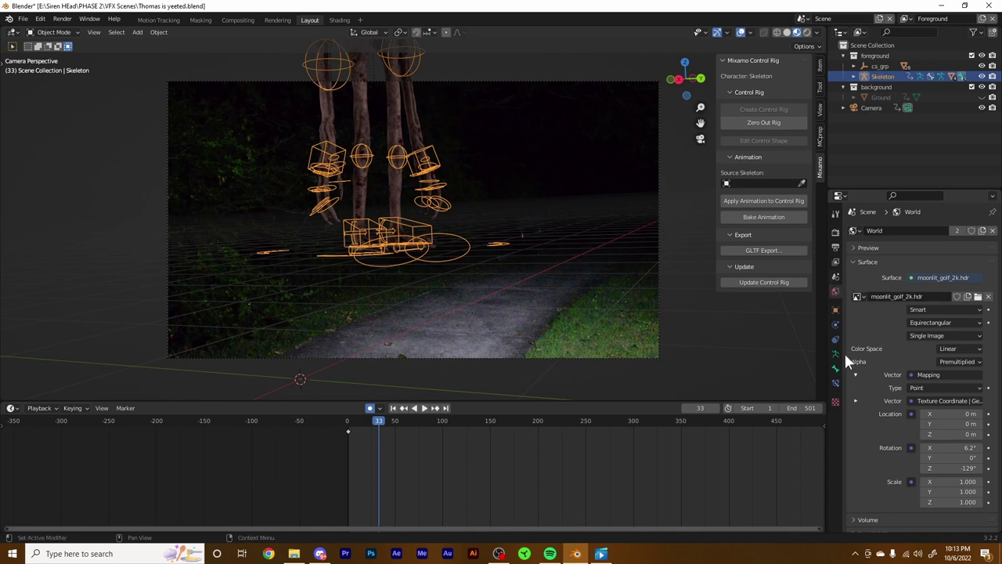
left_click(872, 107)
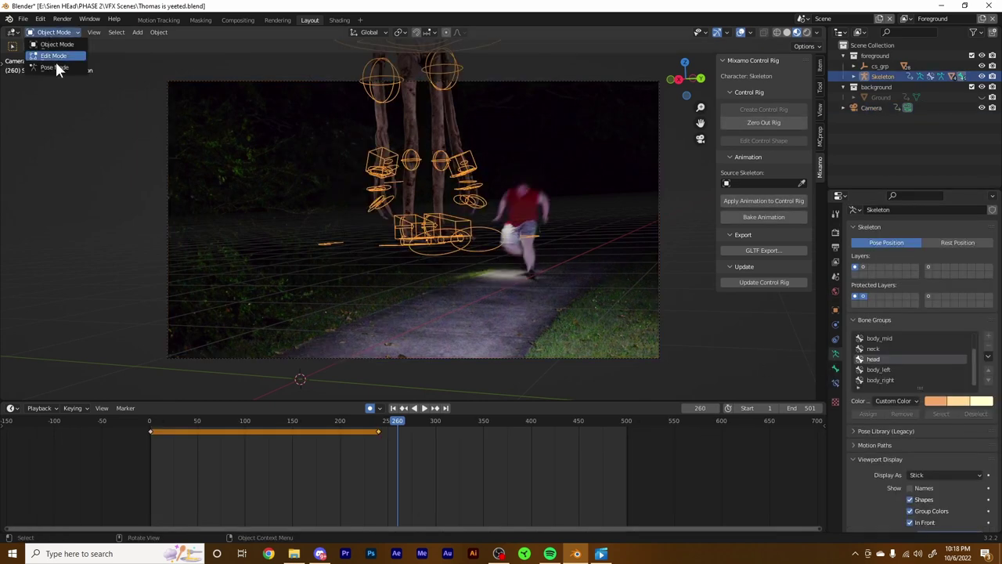
In Pose Mode at frame 260, move the left foot IK control about 2.4 m along its local Y axis
left_click(453, 227)
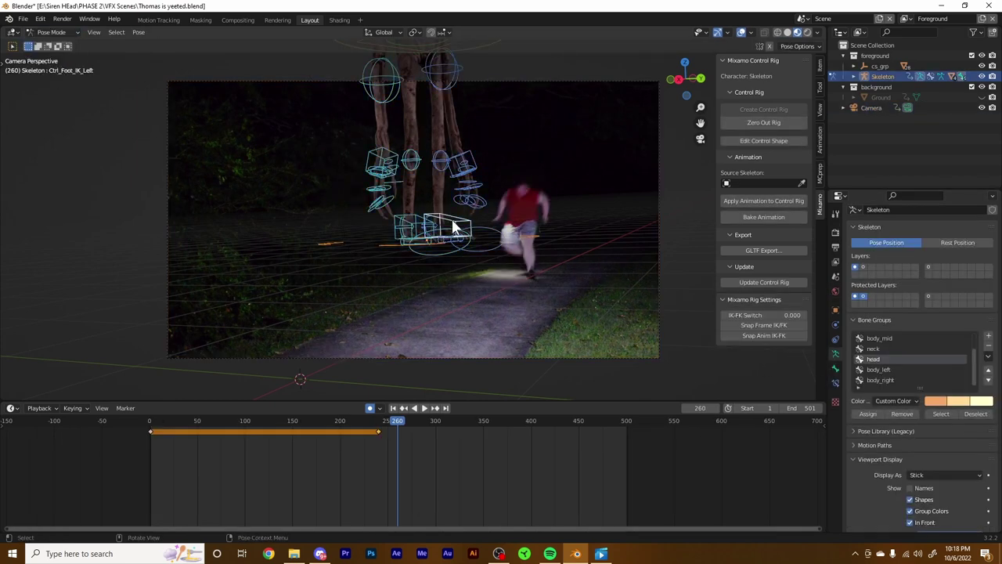
key("g")
key("y")
key("y")
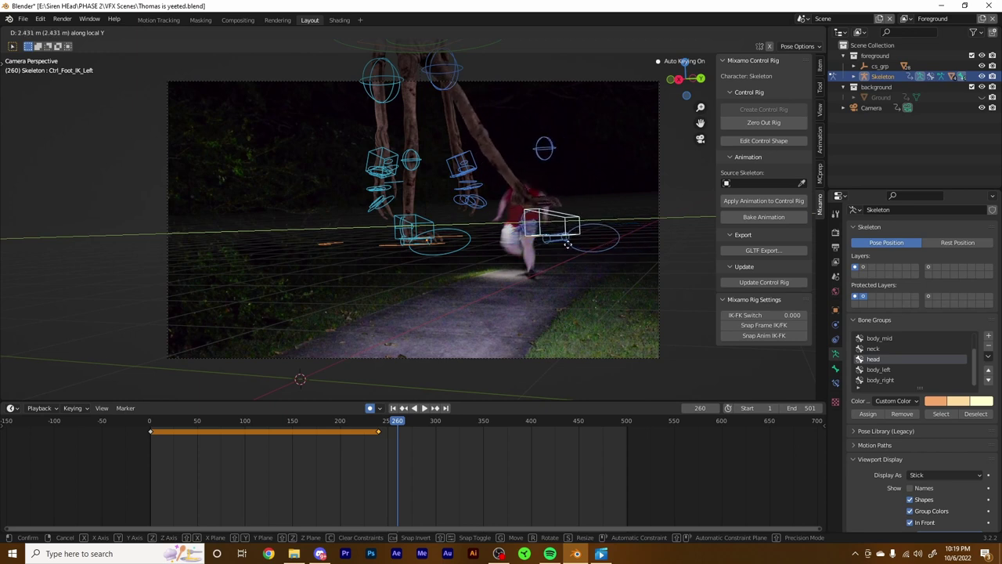
left_click(567, 243)
Shift and lower the hips control between the spread feet, also trying a rotation about the global Z axis
scroll(470, 156, "down", 2)
left_click(449, 94)
key("g")
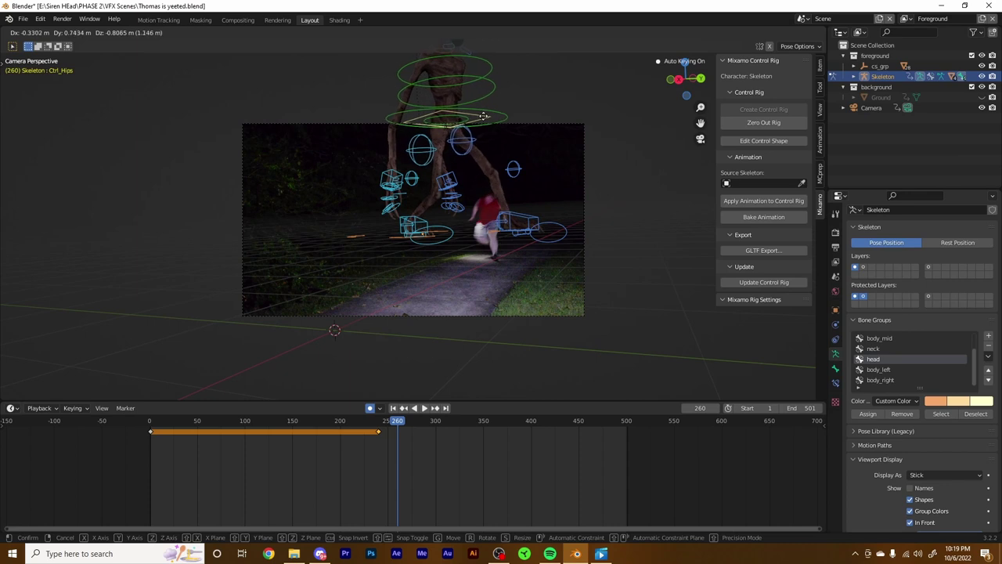
left_click(489, 48)
key("r")
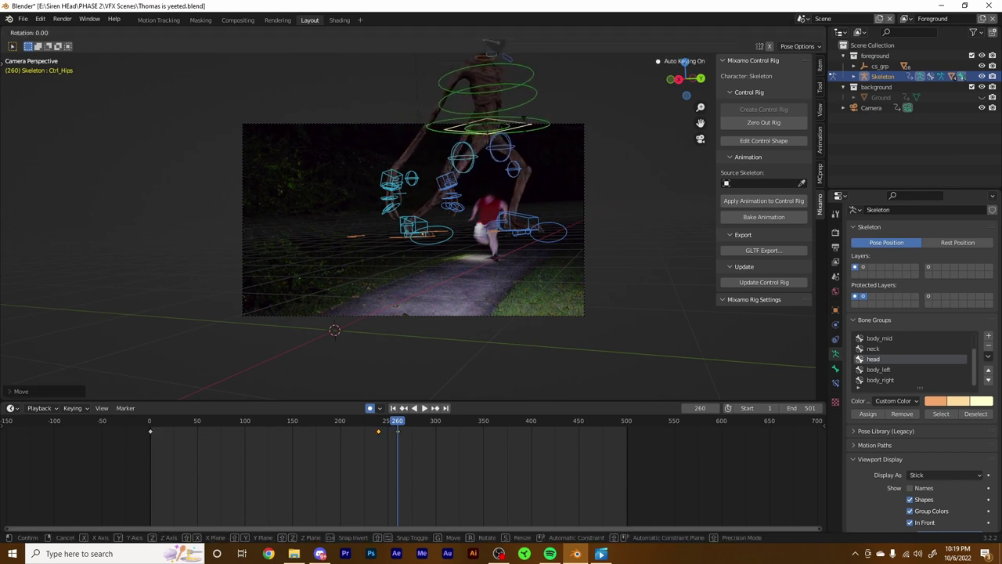
key("z")
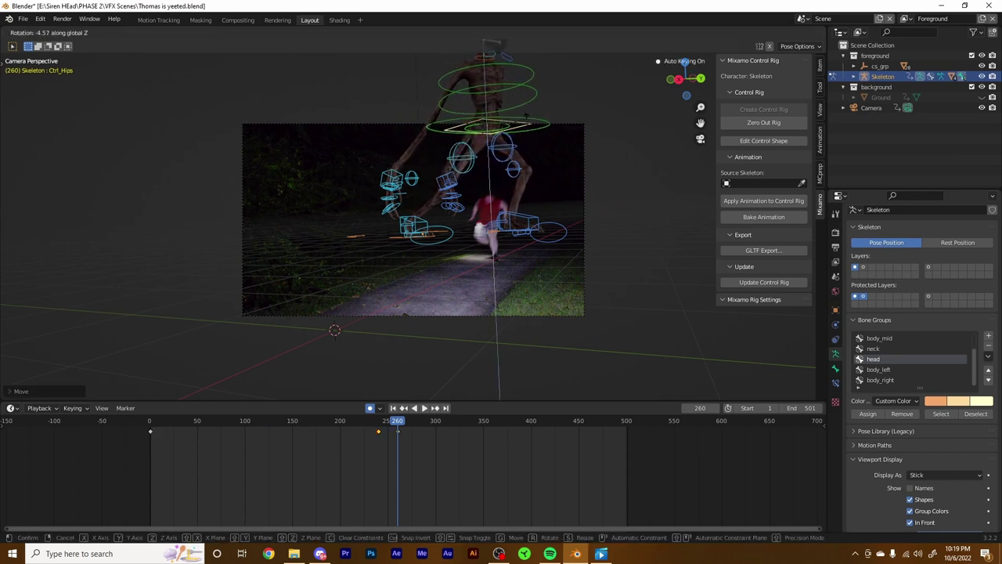
left_click(570, 139)
key("g")
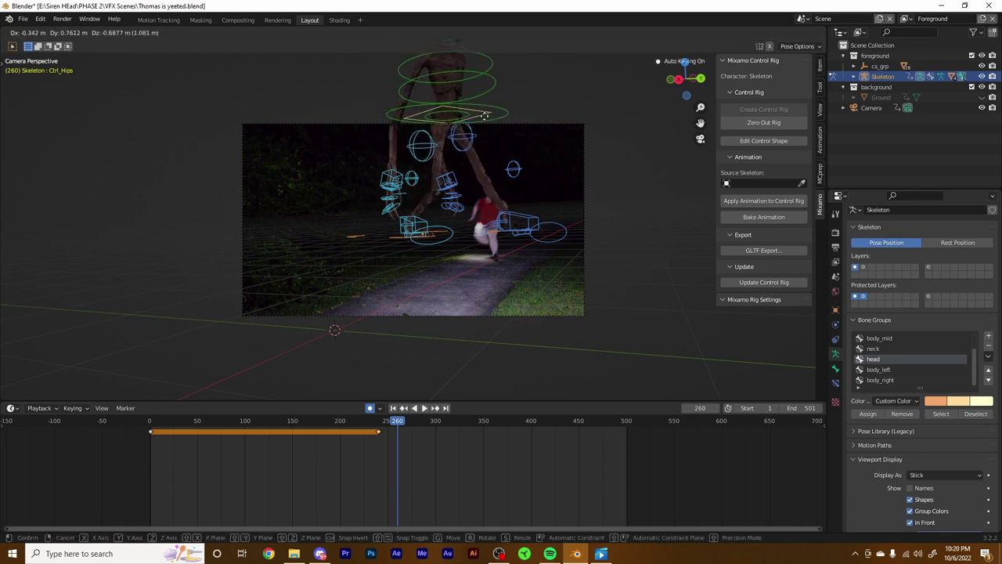
left_click(510, 128)
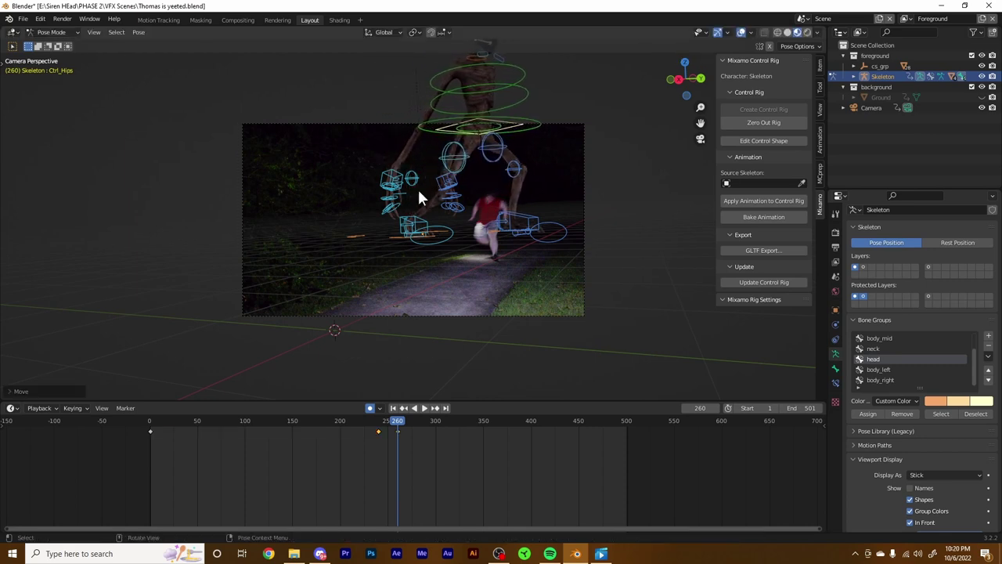
Lower the right hand IK control to just above the right foot, adjusting it along the global X axis
left_click(392, 179)
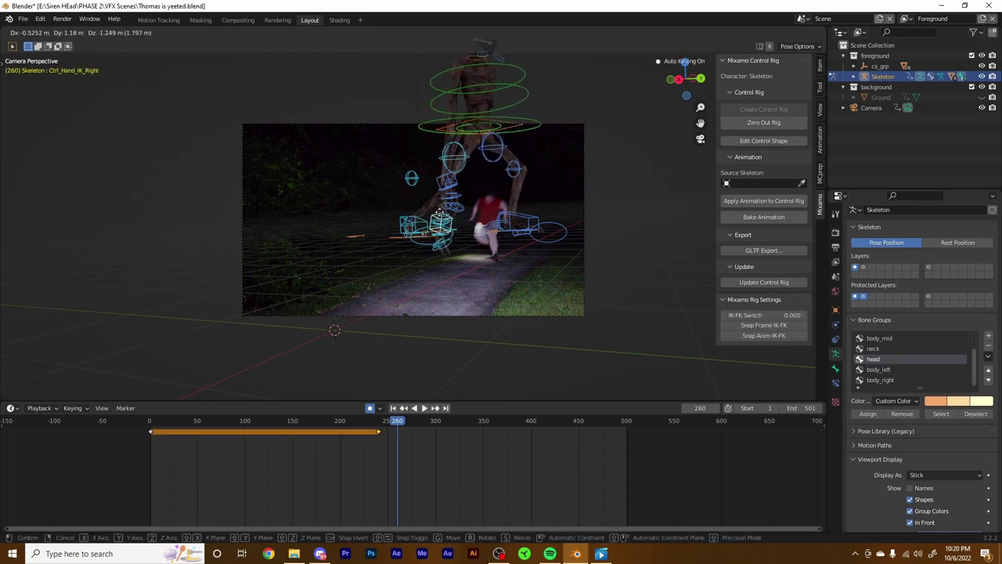
left_click(468, 206)
key("g")
key("x")
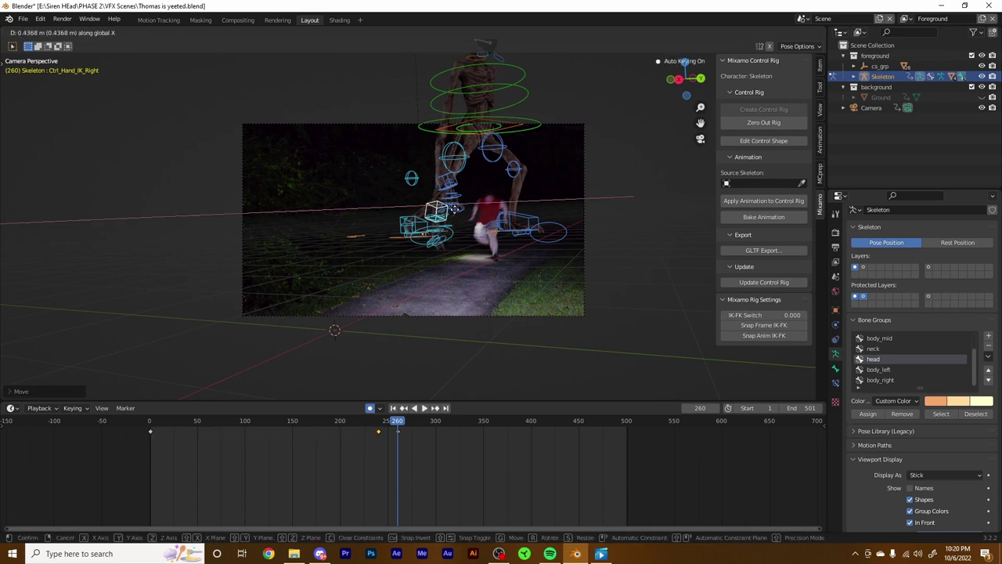
left_click(472, 148)
Move the left hand IK control outward along the global Y axis, and try a further move along global X
left_click(453, 176)
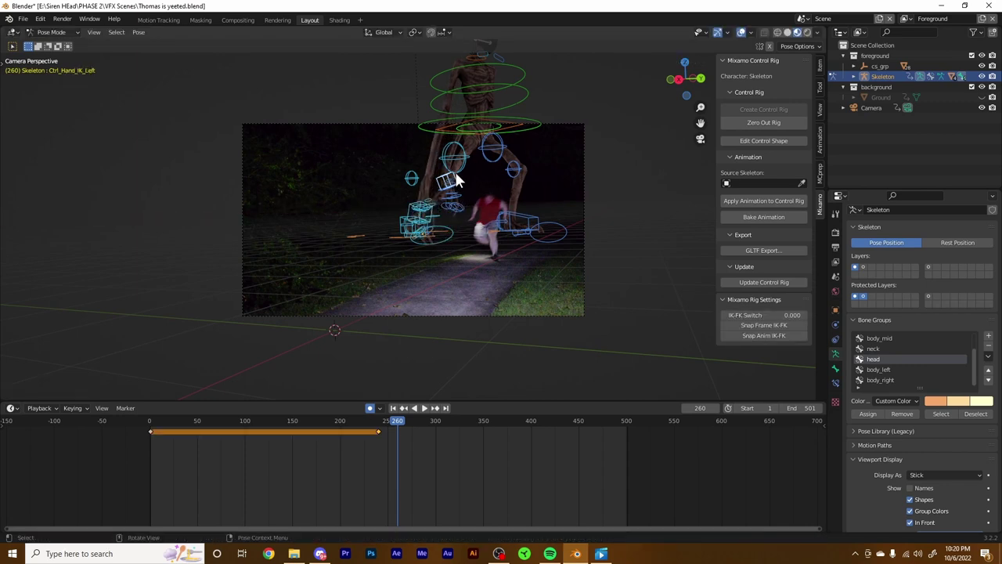
key("g")
key("y")
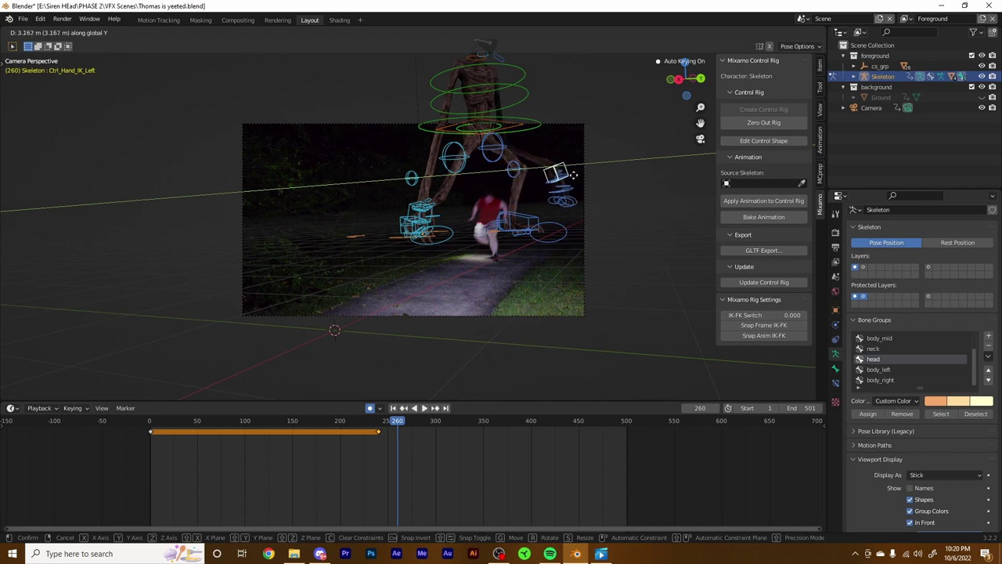
left_click(600, 175)
key("g")
key("x")
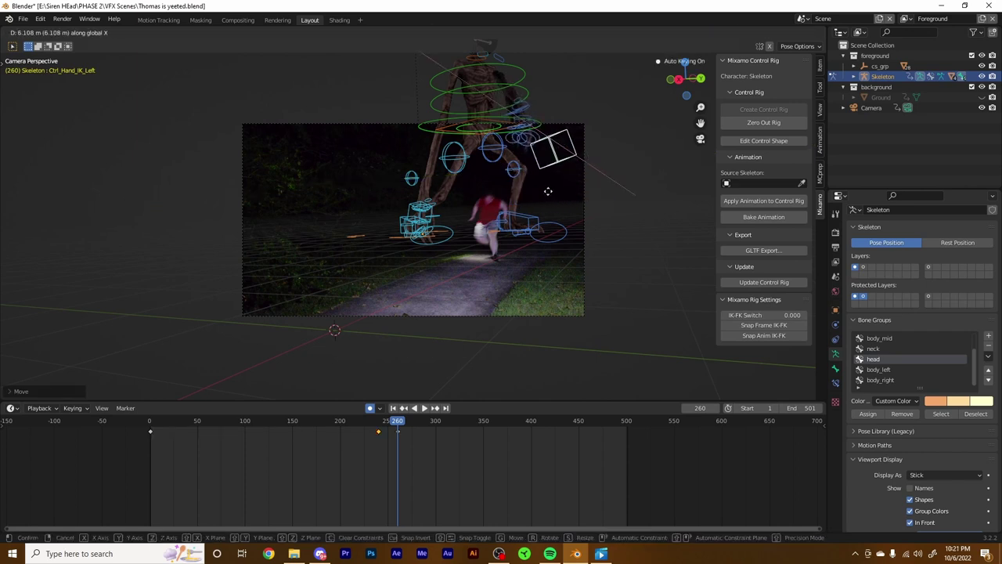
right_click(499, 156)
Rotate the spine control about the global Z axis to twist the creature's torso
left_click(523, 130)
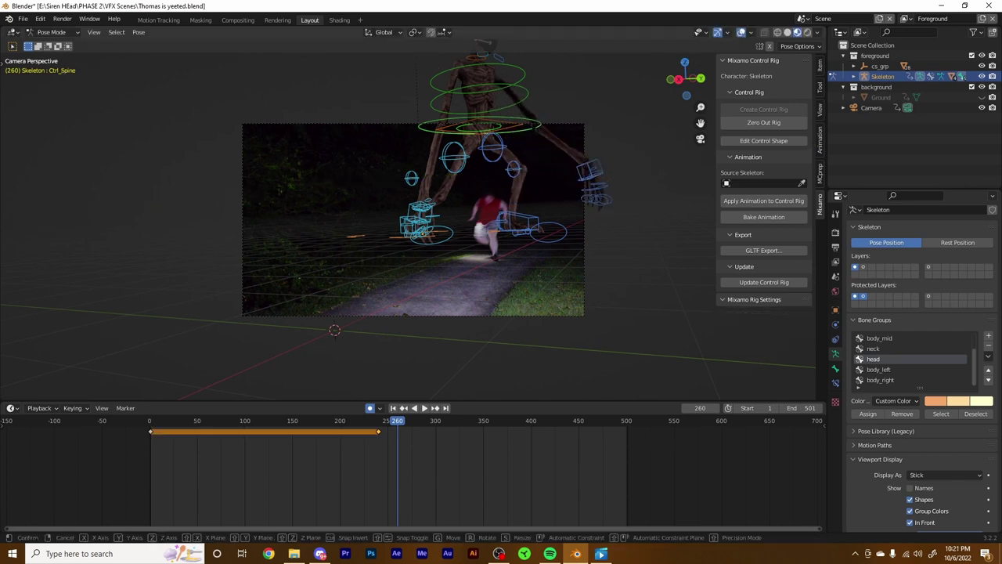
key("r")
key("z")
left_click(529, 232)
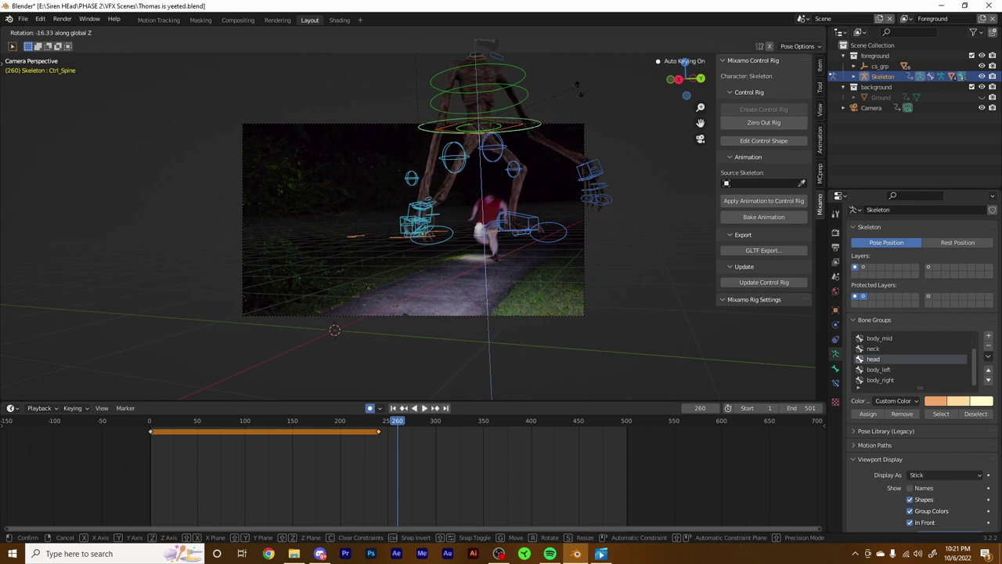
left_click(529, 232)
Check the right foot and hand up close, and raise the hips control about 0.43 m with a slight sideways shift
scroll(529, 232, "up", 4)
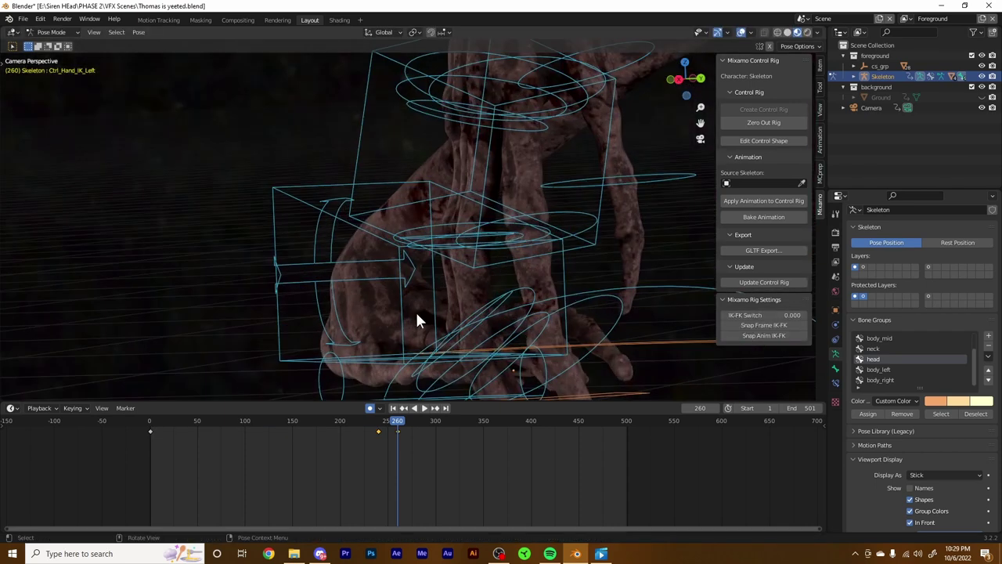
scroll(417, 314, "down", 10)
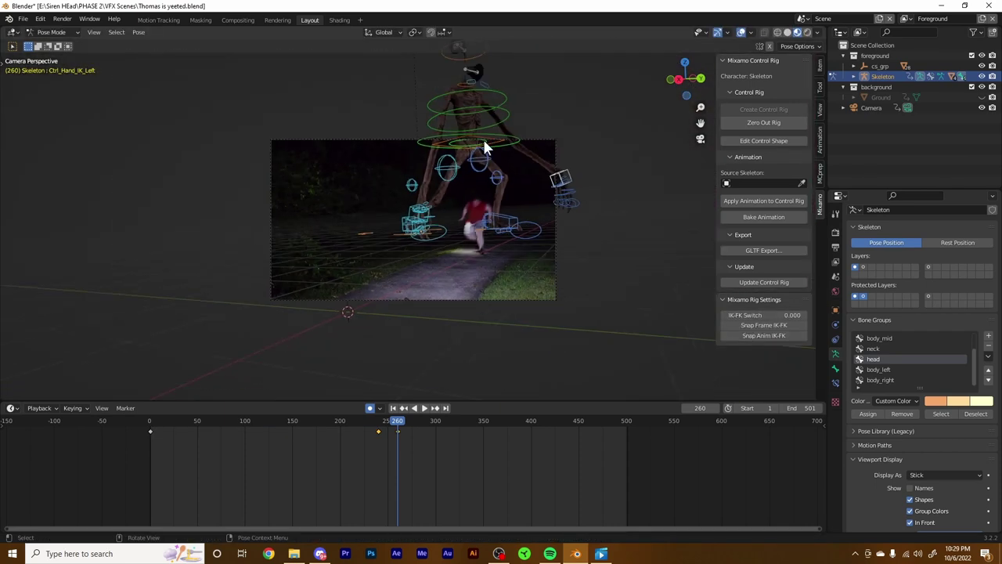
left_click(483, 134)
key("g")
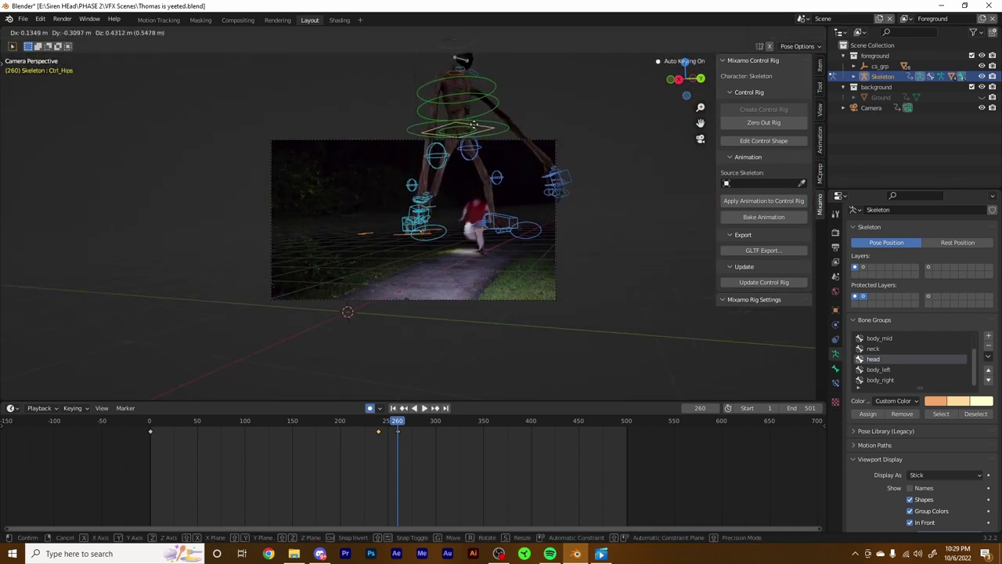
left_click(474, 126)
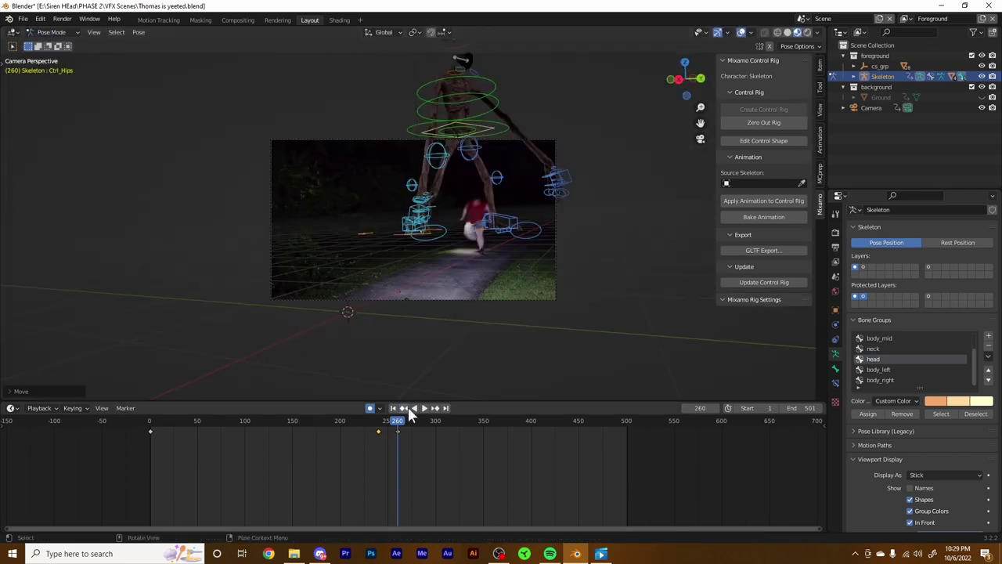
Go to the keyframe at frame 240 and try to shift the hips control along the global X axis
left_click(404, 407)
key("g")
key("y")
key("x")
left_click(476, 242)
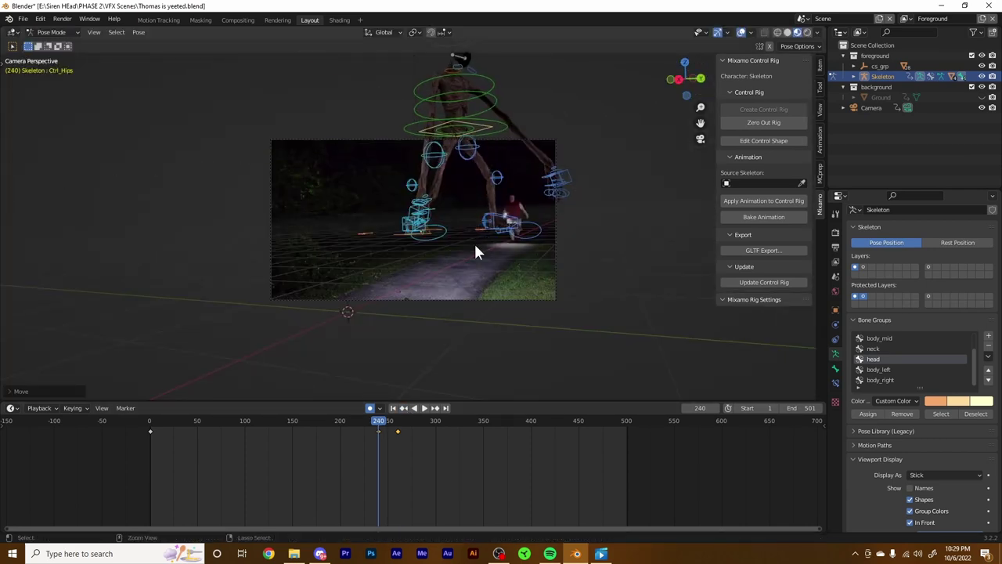
In Object Mode, shift the whole Skeleton along the global X axis at frame 240 and inspect its feet outside the camera view
left_click(52, 32)
left_click(52, 41)
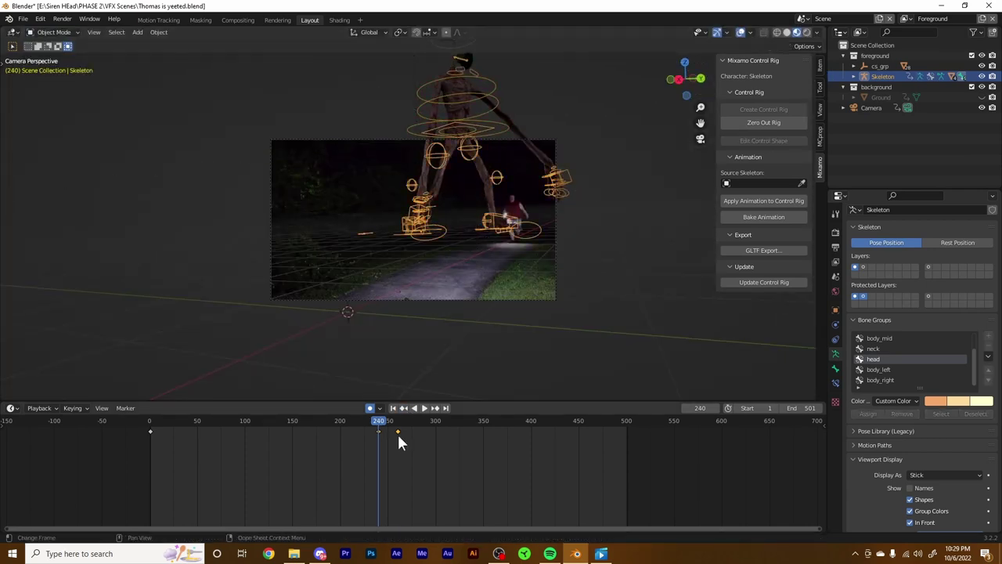
key("g")
key("x")
left_click(426, 313)
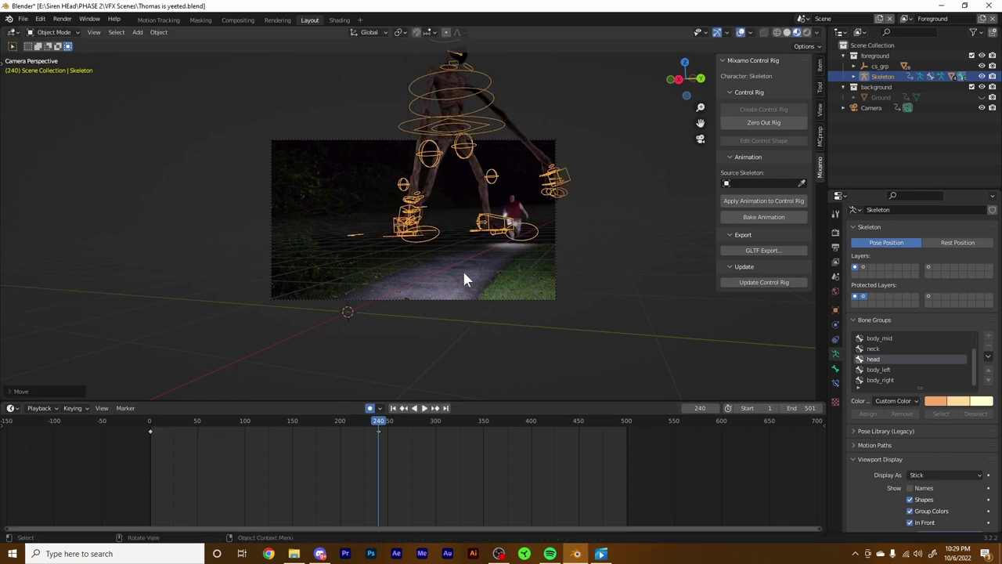
middle_click_drag(462, 269, 548, 195)
scroll(548, 196, "up", 5)
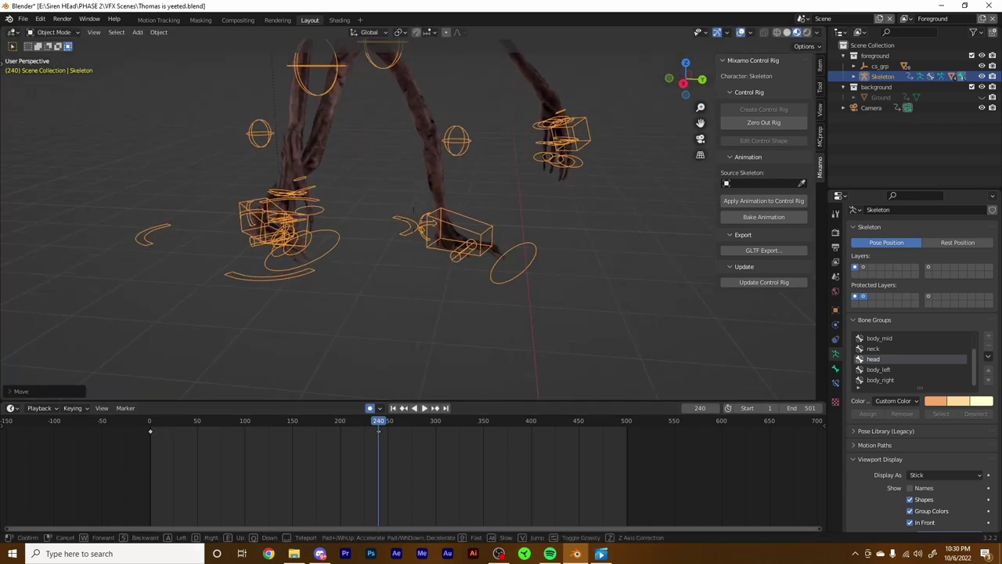
Show the Ground object in the viewport and select it in the background collection
left_click(981, 97)
left_click(788, 32)
left_click(796, 33)
left_click(885, 97)
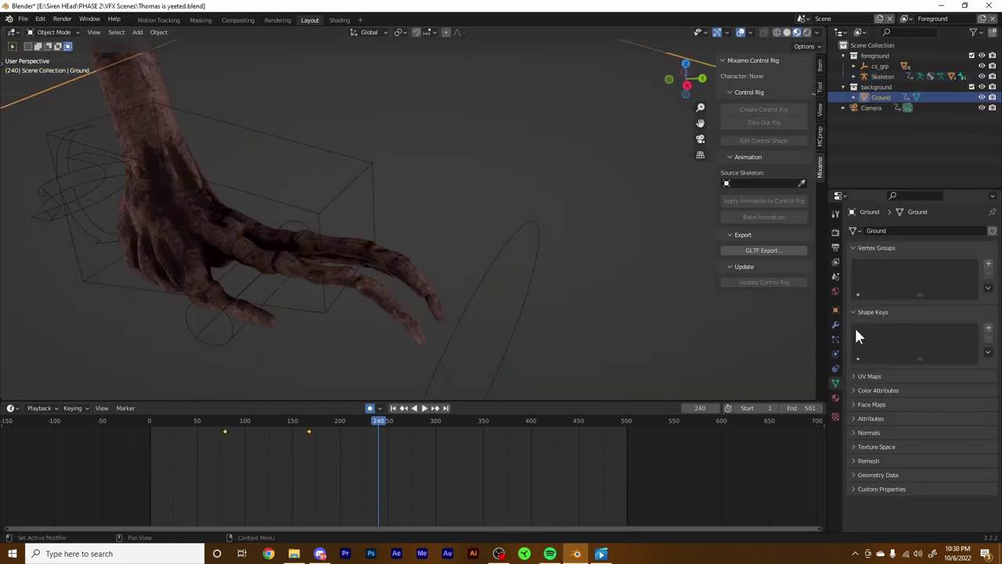
Look through the Ground's object properties, especially its visibility, ray visibility and viewport display settings
left_click(836, 309)
scroll(882, 468, "down", 12)
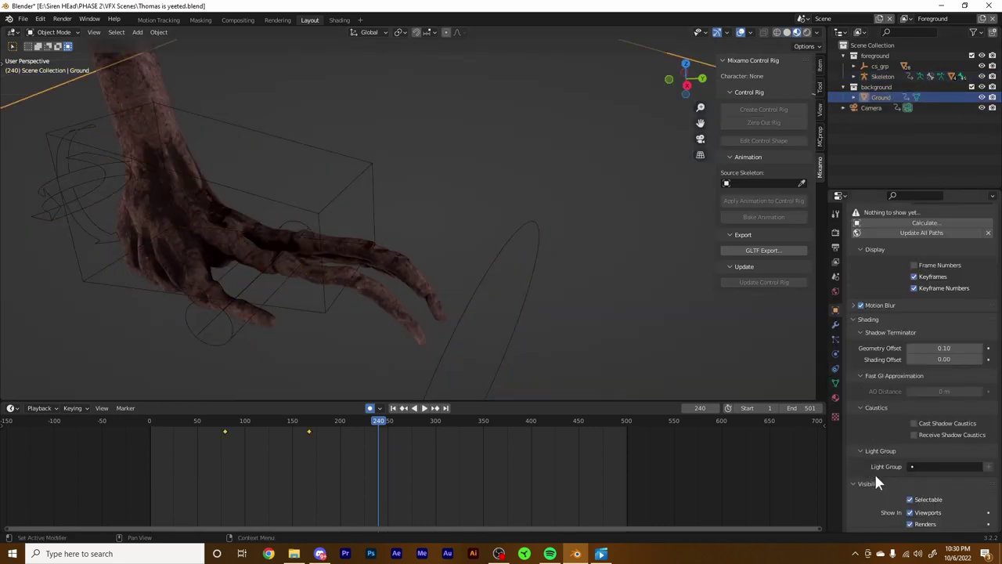
scroll(908, 468, "down", 2)
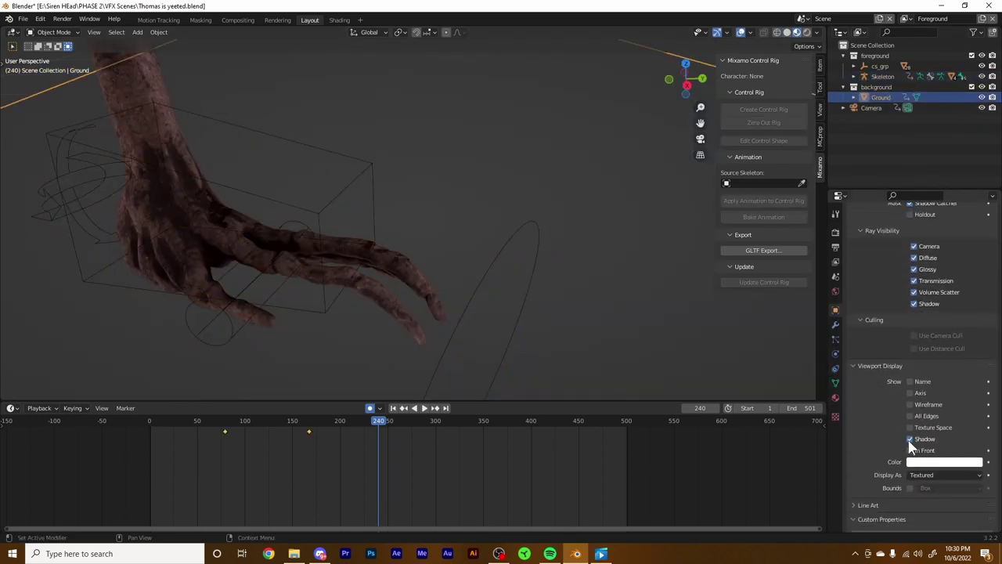
scroll(910, 383, "up", 5)
left_click(910, 381)
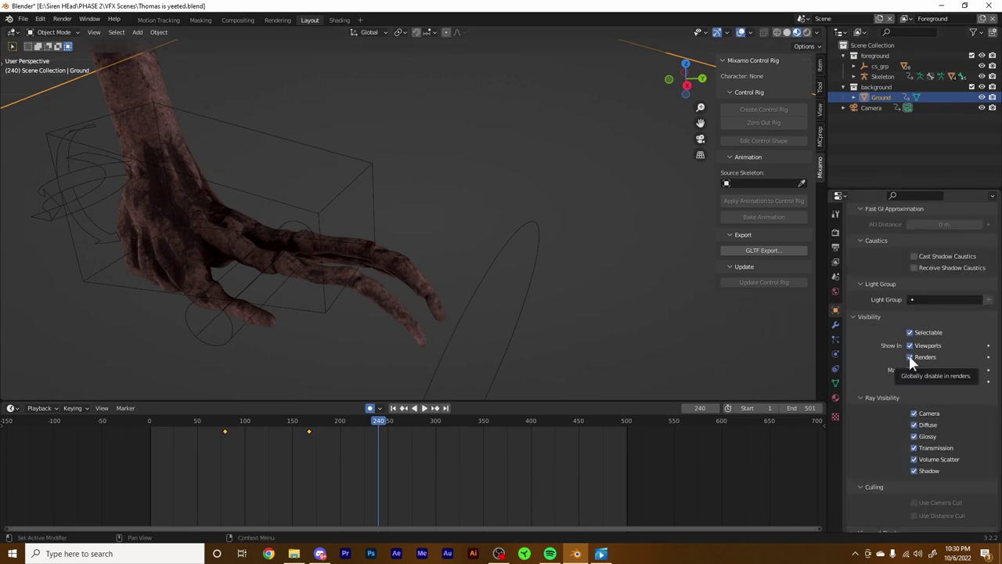
scroll(914, 265, "up", 20)
Try to duplicate the Ground object in the background collection and undo the change
left_click(853, 97)
right_click(878, 96)
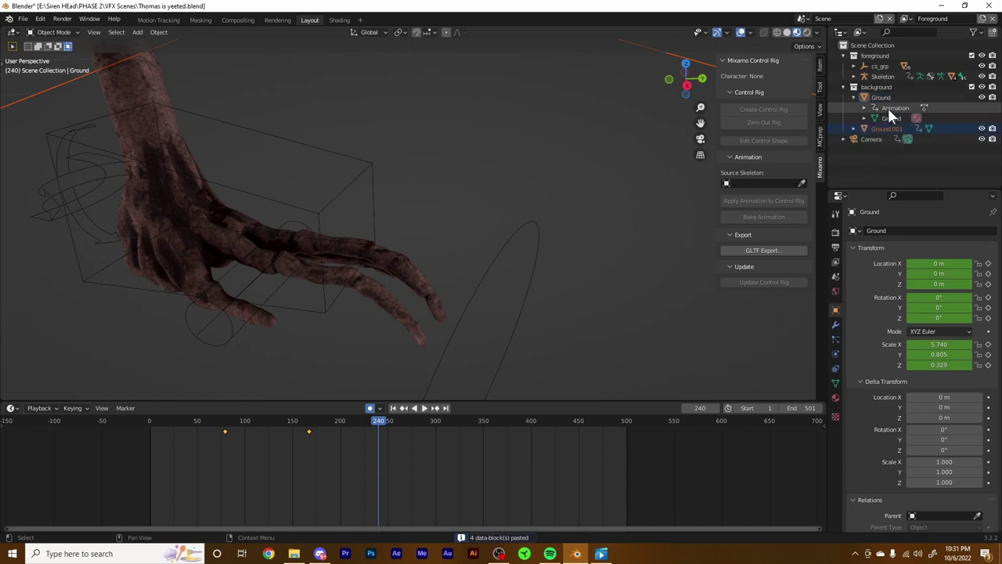
left_click(889, 118)
key("x")
key("ctrl+z")
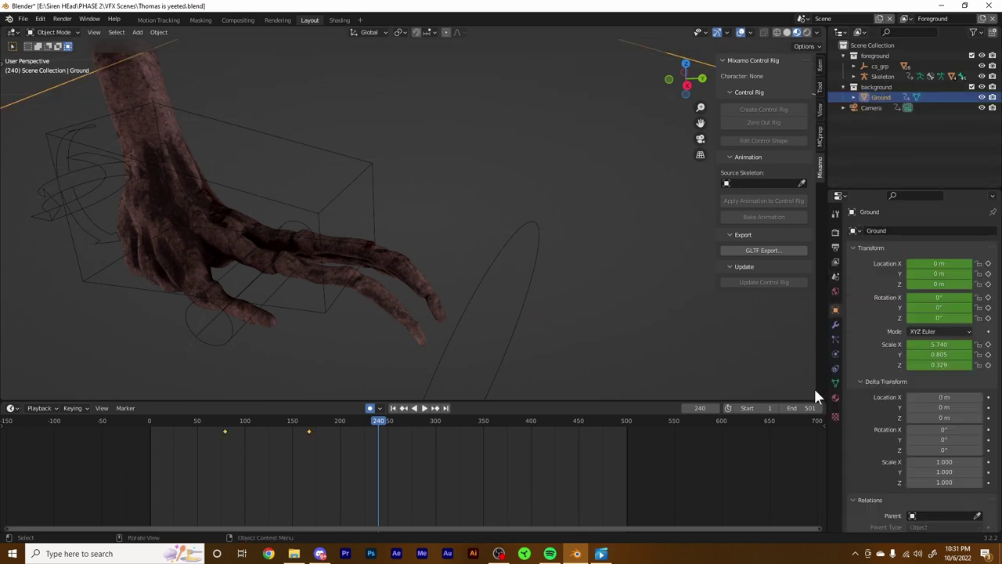
Put the Skeleton in Pose Mode, move the left foot IK control and rotate it about -24° around global Z at frame 240
key("shift+grave")
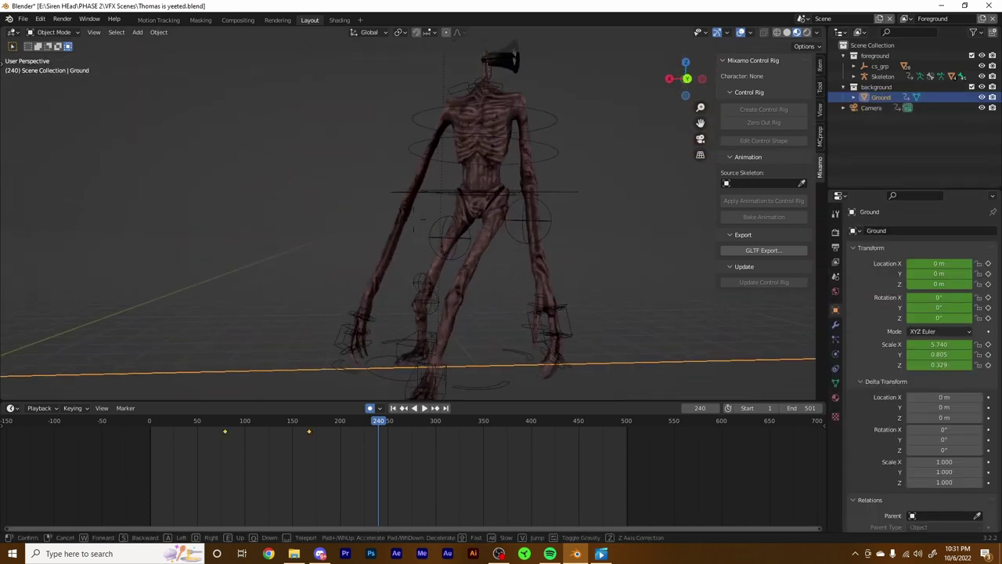
left_click(413, 219)
left_click(467, 196)
left_click(53, 32)
left_click(51, 72)
left_click_drag(453, 359, 531, 372)
key("r")
key("z")
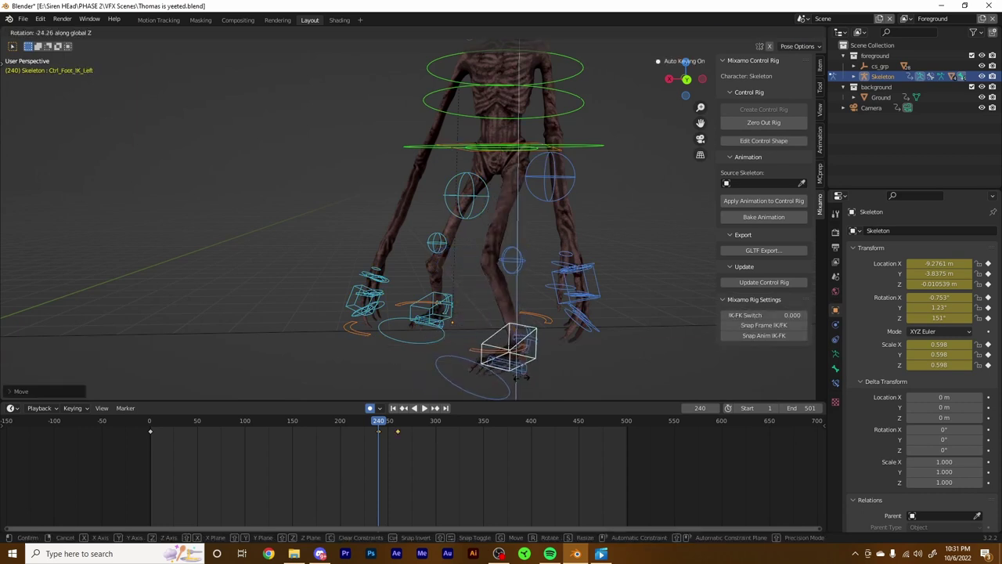
Rotate the right foot IK control about 21° around the global Z axis
left_click(433, 306)
key("r")
key("z")
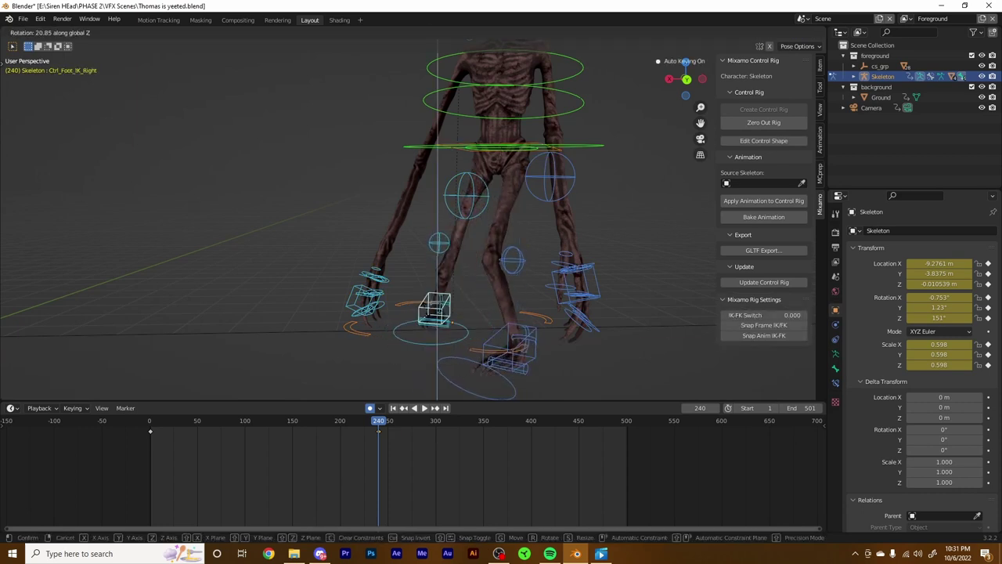
left_click(510, 347)
Rotate the right foot's roll control (Ctrl_Foot_01_Right) to bend the foot at the toes
key("shift+grave")
key("w")
key("a")
key("d")
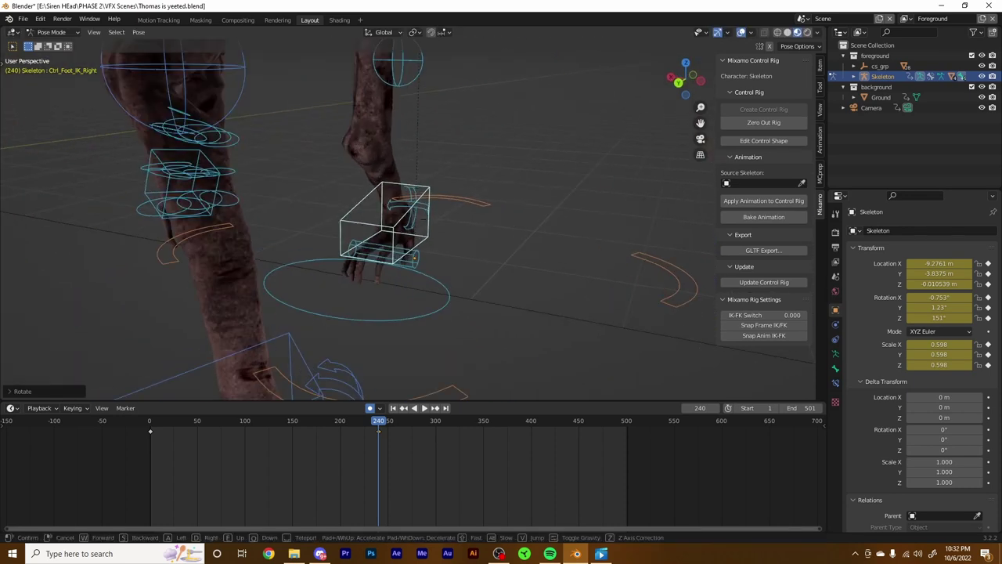
key("a")
key("w")
left_click(423, 196)
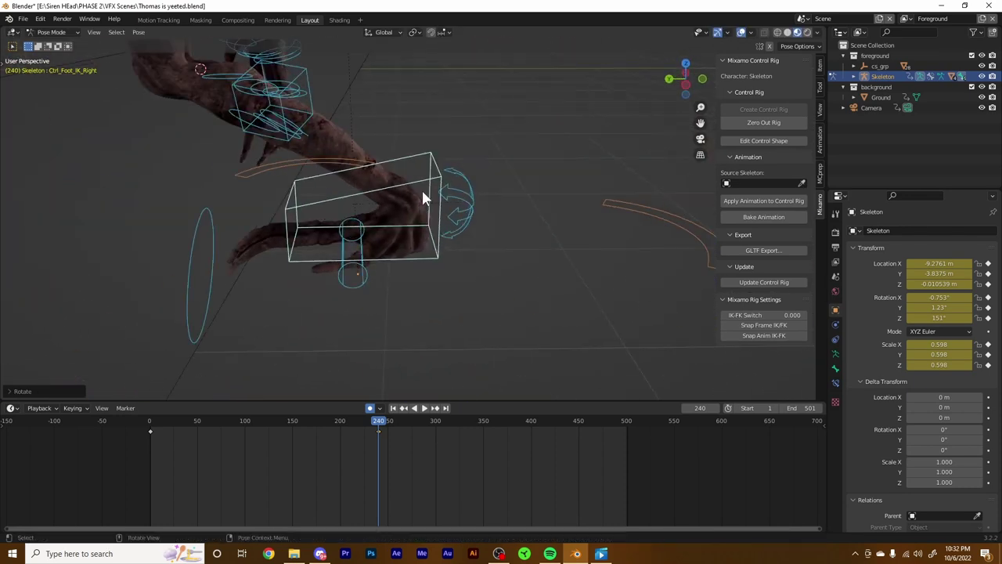
left_click(351, 273)
key("r")
left_click(393, 221)
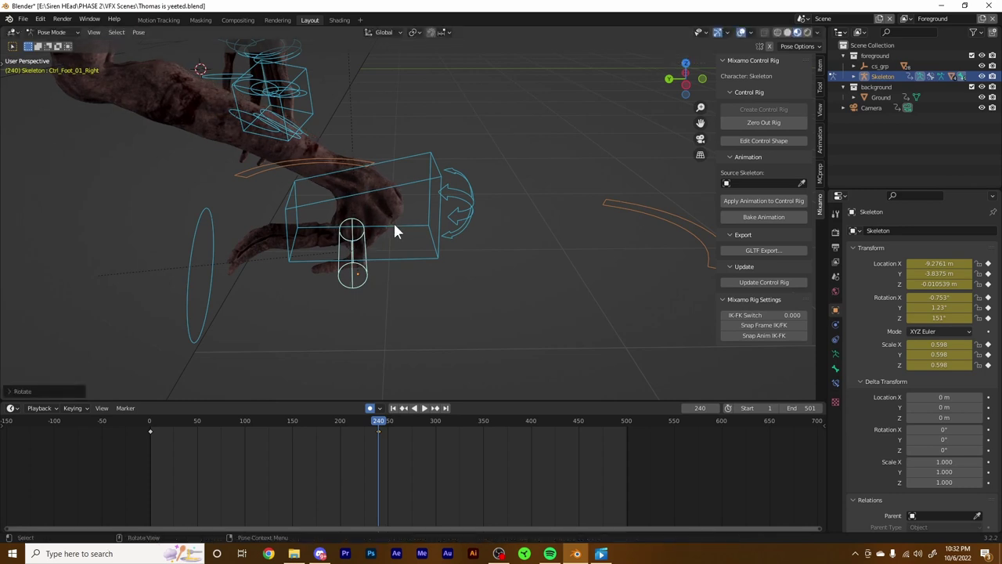
Rotate the right foot IK control back around global Z by about -29°
key("shift+grave")
key("d")
key("s")
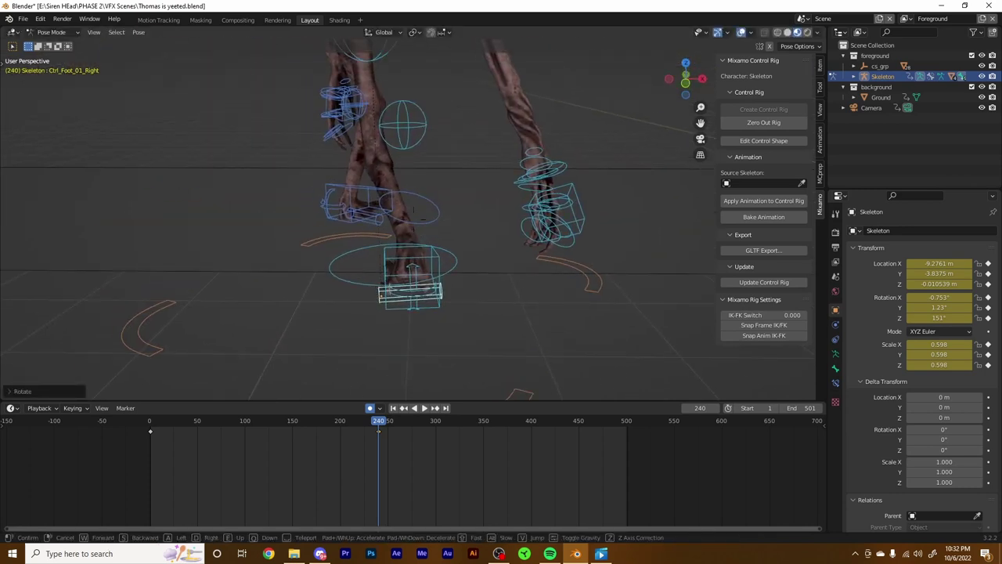
left_click(433, 231)
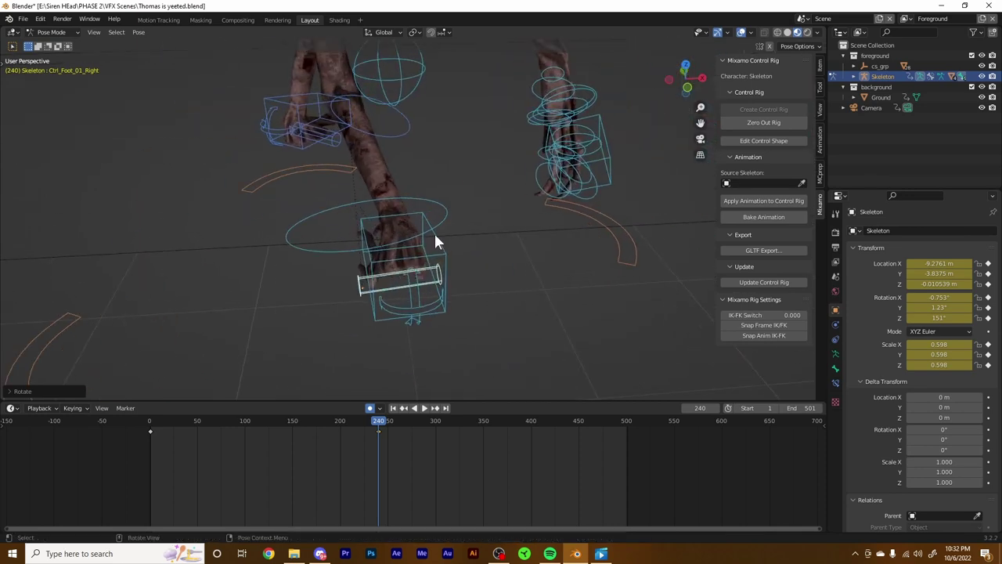
left_click(433, 231)
key("r")
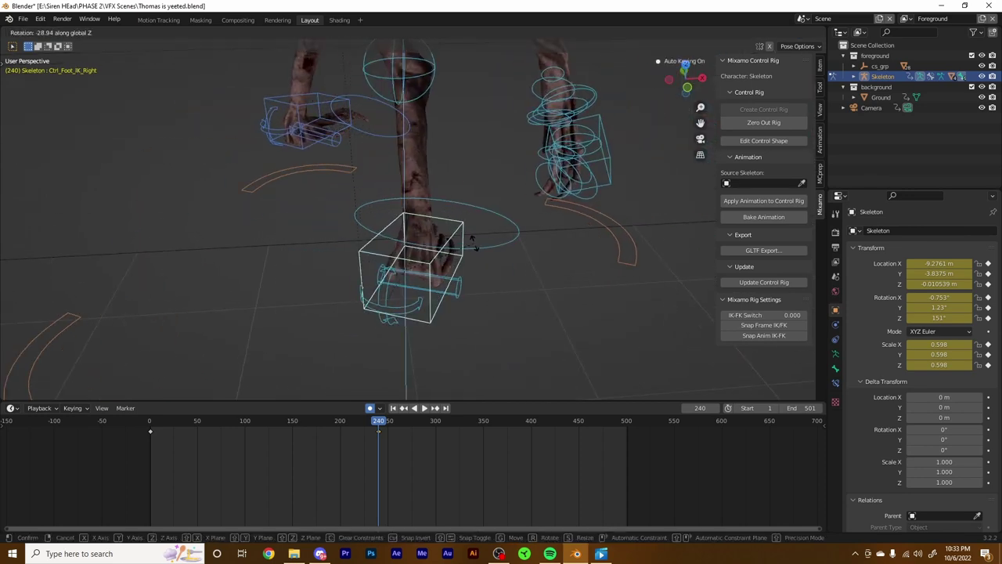
left_click(492, 239)
Check the frame 240 pose through the camera and then from closer outside the camera view
key("KP_0")
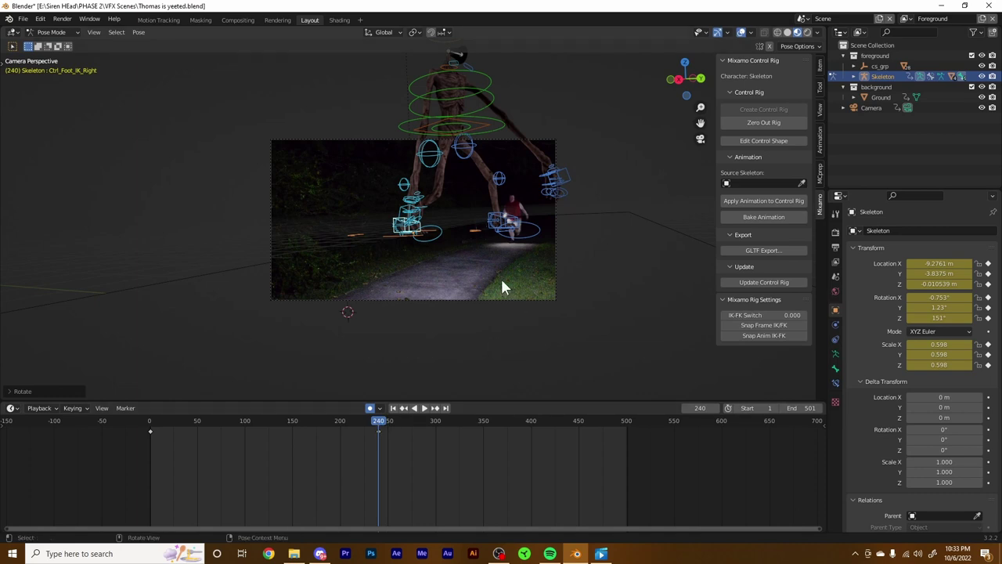
key("KP_0")
key("shift+grave")
key("w")
key("s")
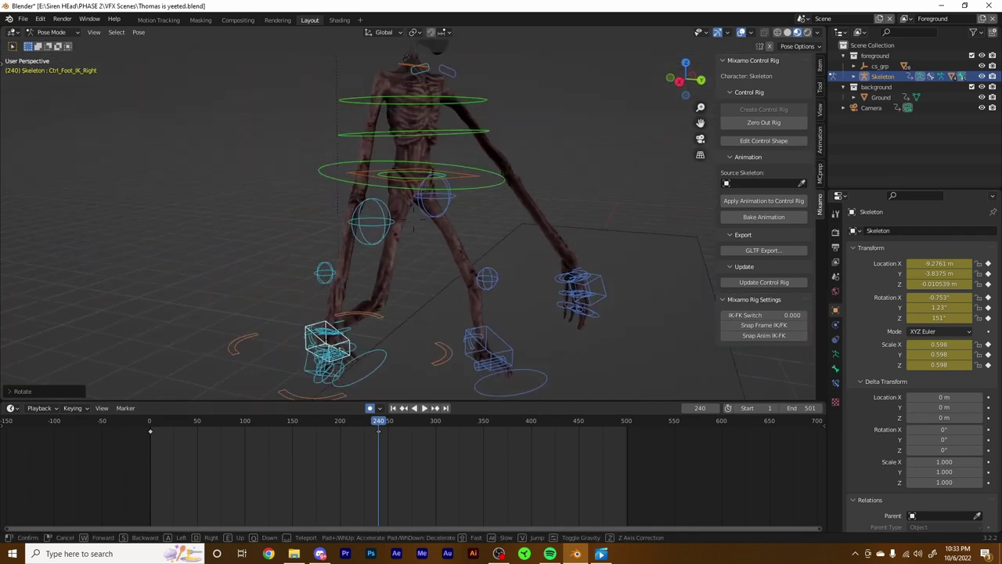
left_click(407, 385)
Go to frame 257 and play the animation to review the left foot control's movement
left_click(395, 427)
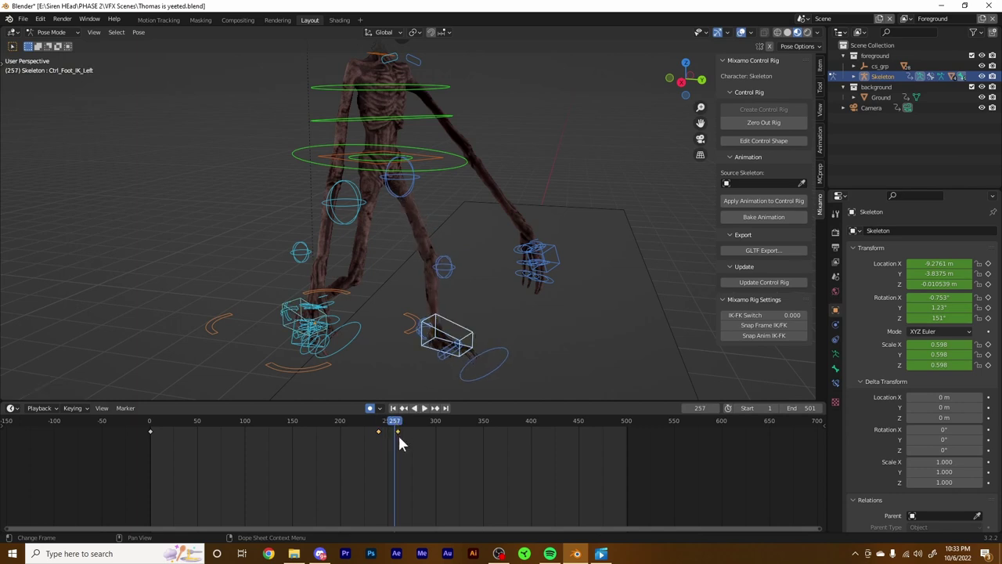
left_click(435, 341)
key("space")
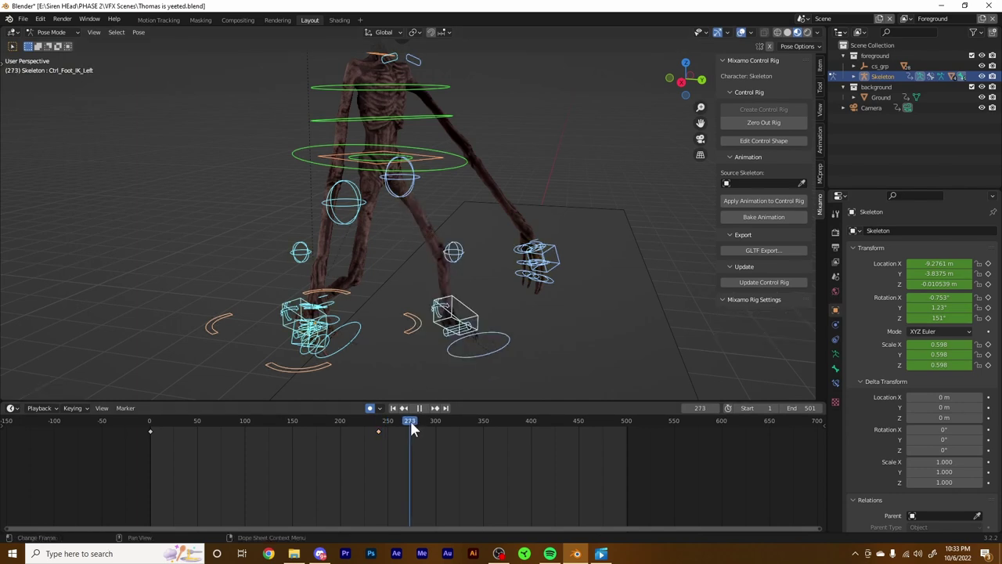
At frame 261, move the left hand IK control along global X toward the magenta human figure and rotate the hand
key("shift+grave")
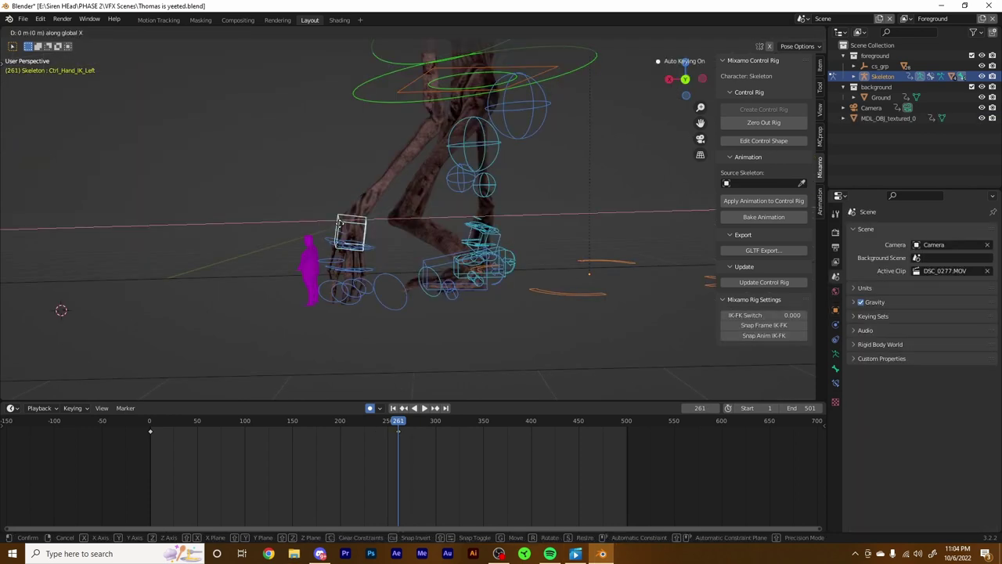
left_click_drag(367, 244, 339, 249)
key("r")
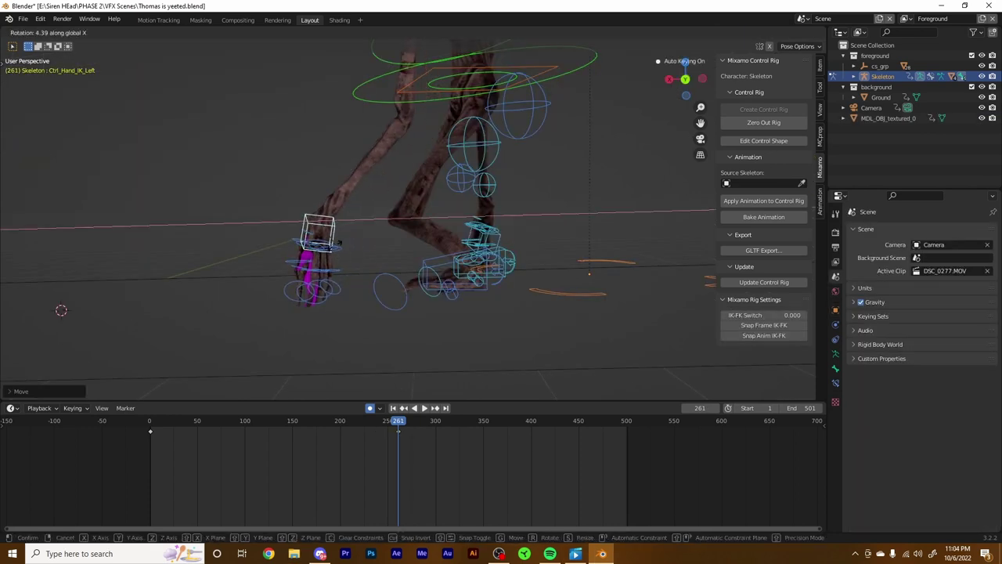
left_click(423, 270)
In Object Mode, move the whole Skeleton back along the global X axis, and return to Pose Mode
key("ctrl+Tab")
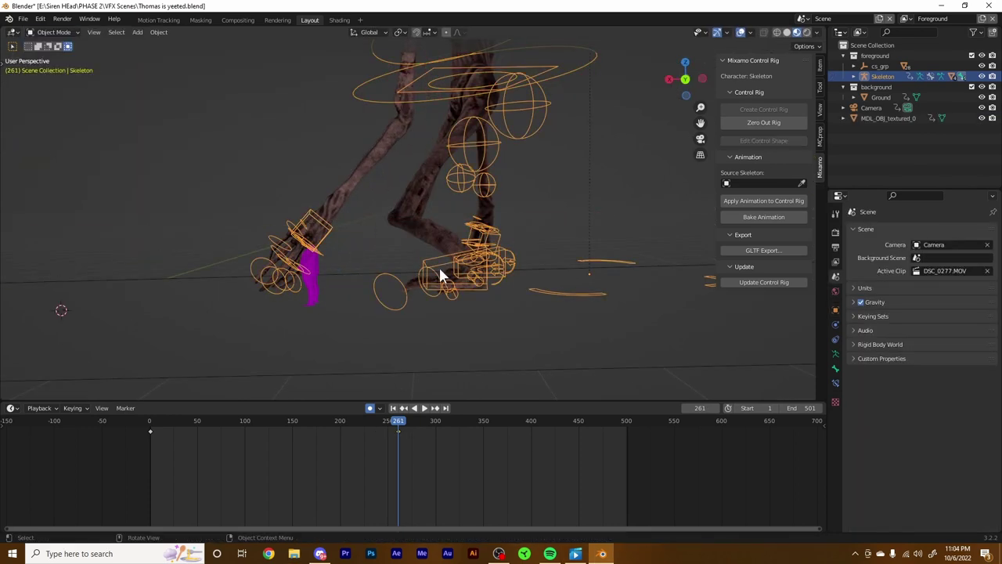
key("g")
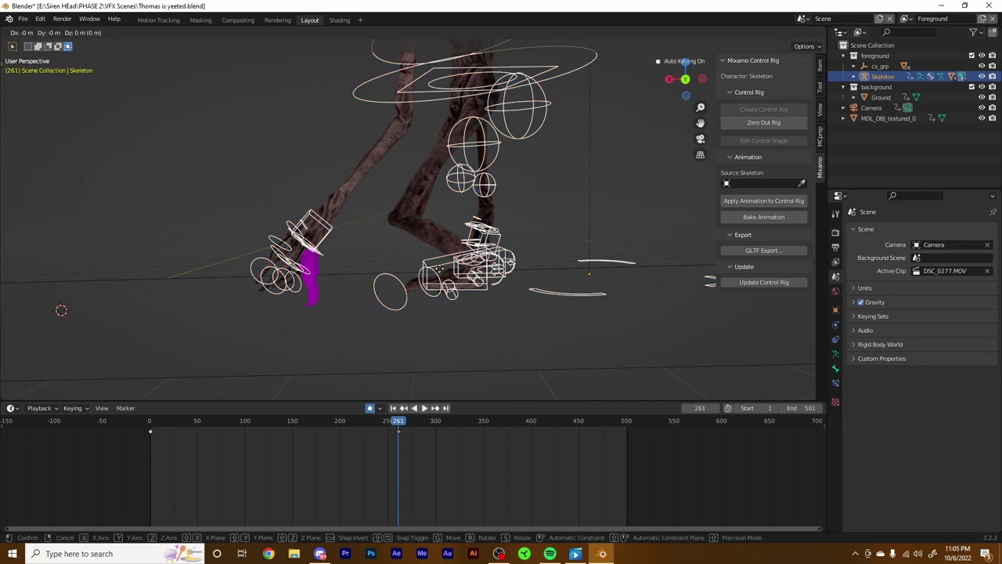
key("x")
left_click(487, 279)
left_click(56, 33)
left_click(59, 68)
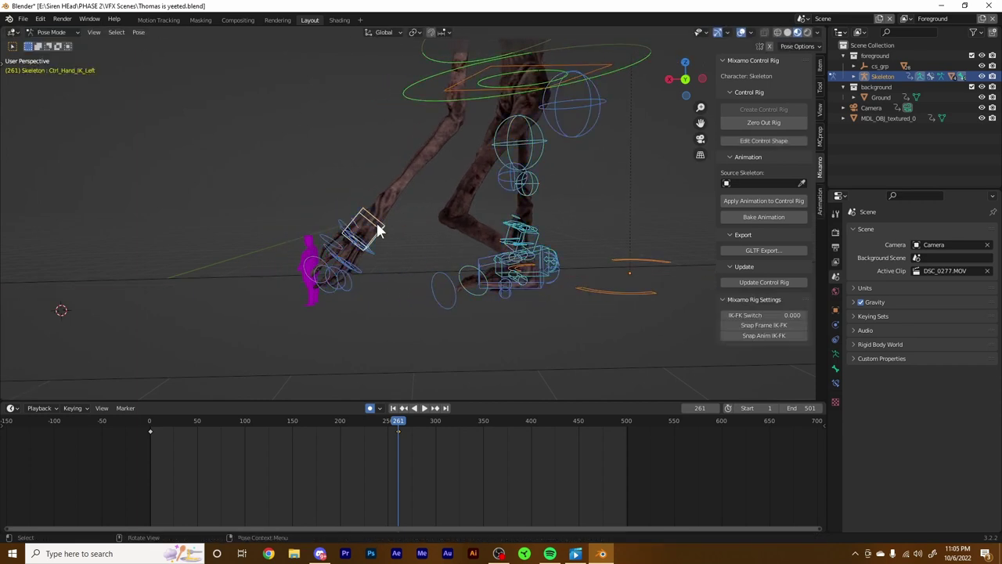
Move the left hand IK control about 0.5 m along global X onto the human figure
key("g")
key("x")
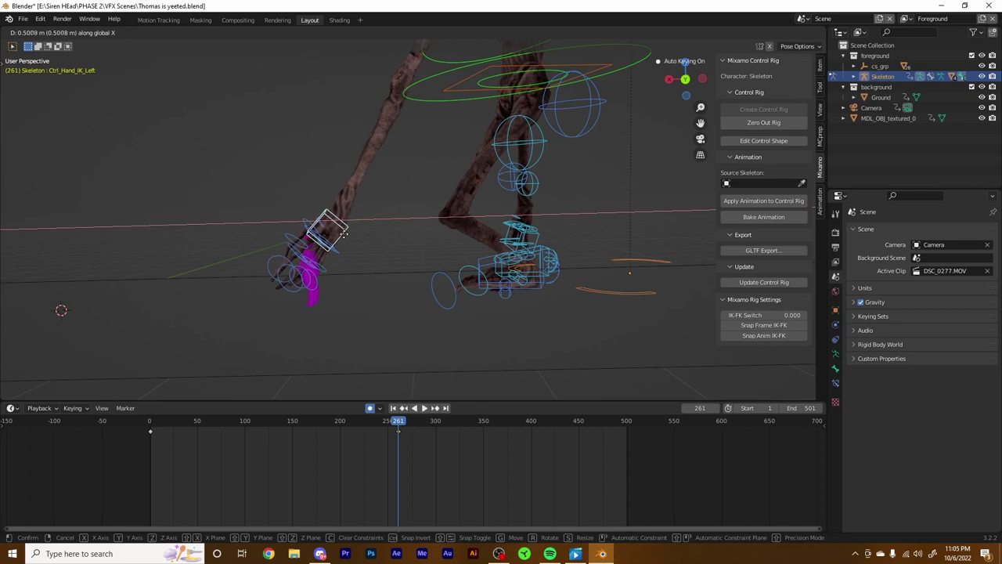
left_click(343, 234)
Shift the left hand IK control about 0.2 m sideways beside the human figure and check it through the camera
middle_click_drag(343, 233, 414, 227)
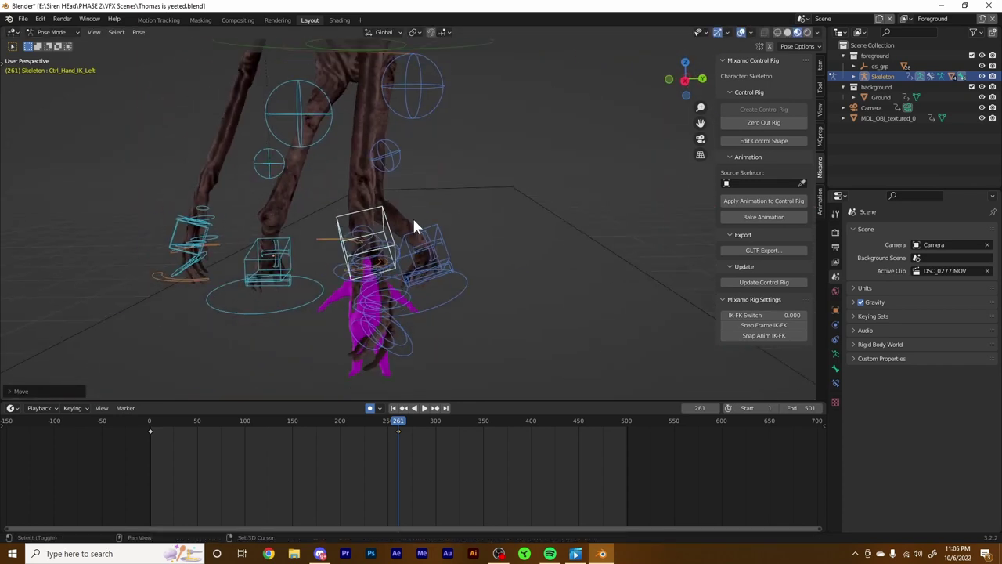
key("g")
key("x")
key("x")
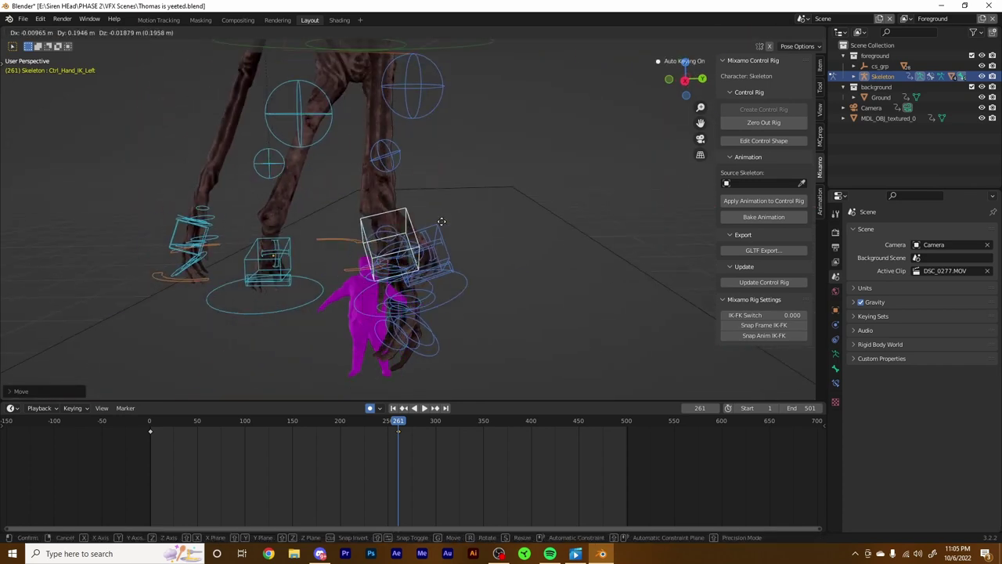
left_click(447, 225)
key("KP_0")
key("KP_0")
key("g")
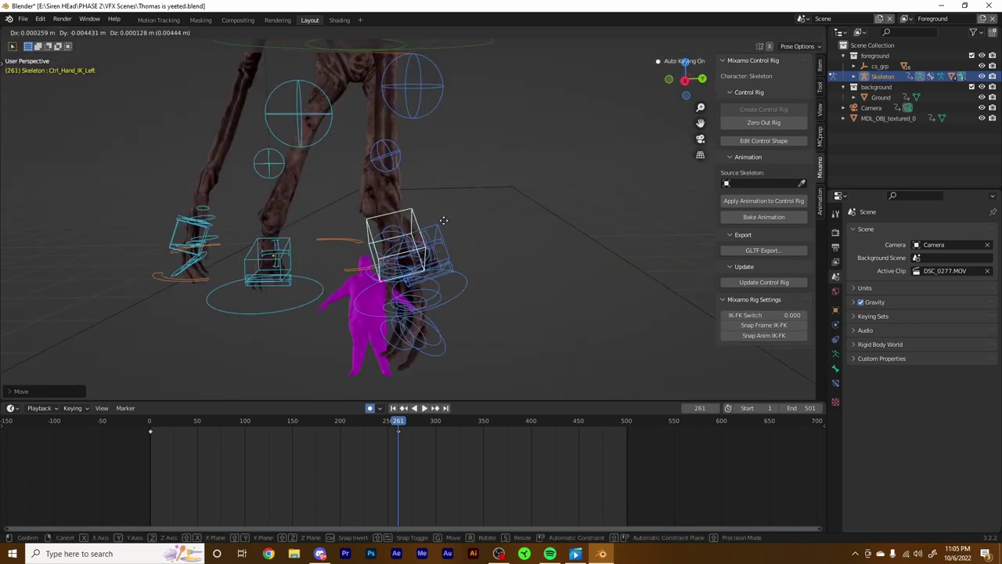
left_click(440, 222)
Select the left foot IK control, try to move it, and undo the move
key("shift+grave")
key("s")
key("w")
key("d")
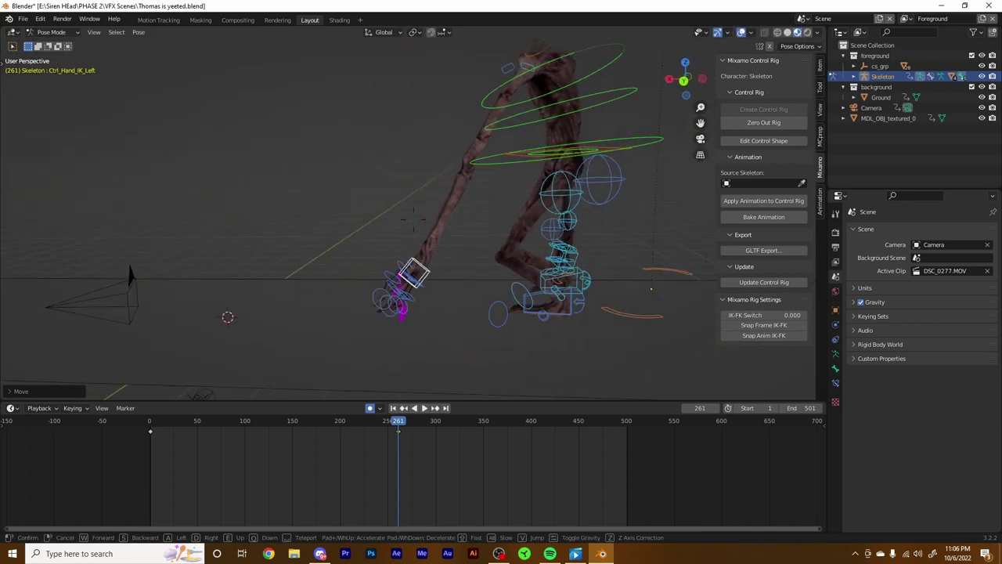
key("w")
left_click(413, 220)
left_click(390, 227)
key("g")
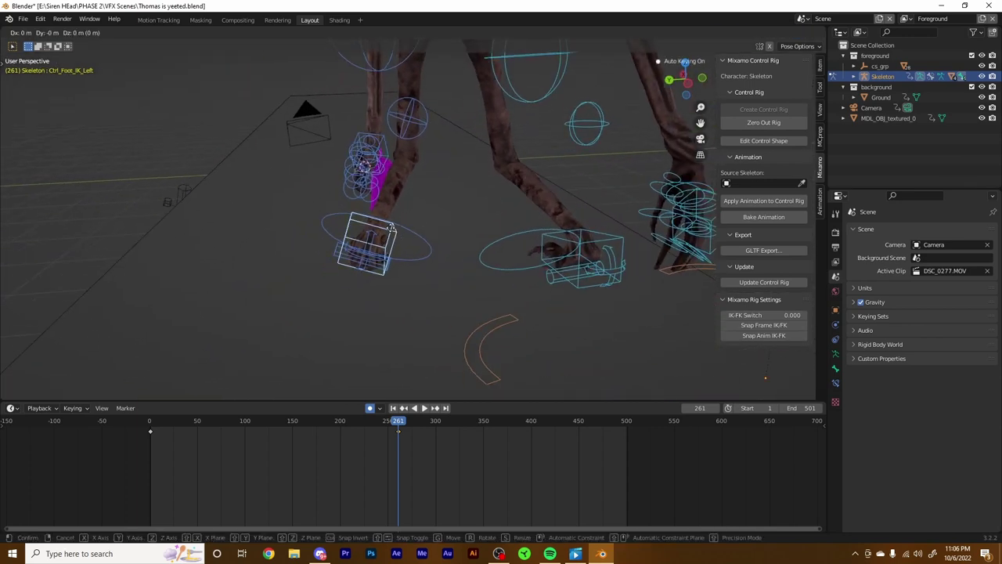
key("x")
key("x")
left_click(345, 219)
key("ctrl+z")
Move the left foot IK control about 0.6 m, mostly sideways along the Y axis
key("shift+grave")
key("w")
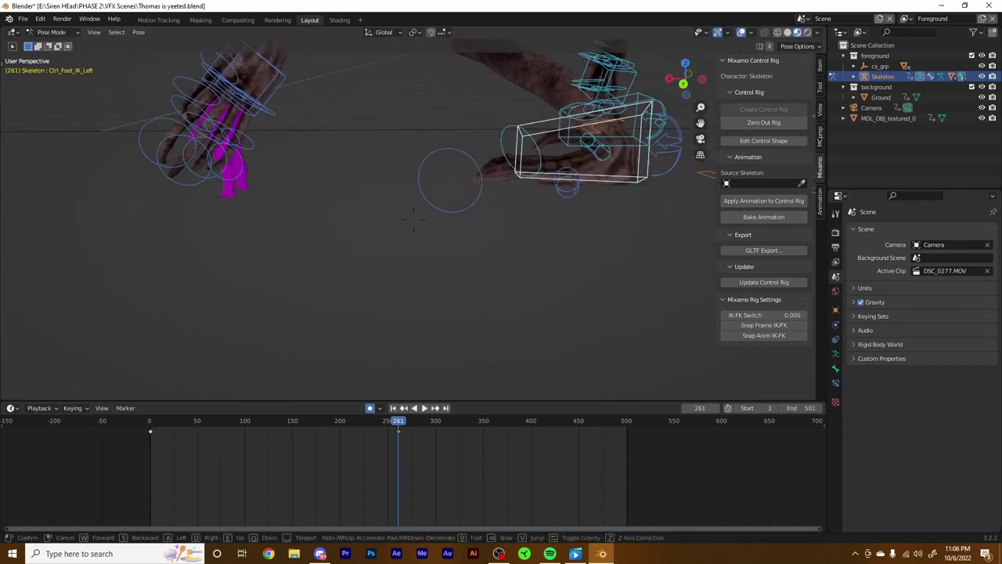
left_click(414, 219)
key("g")
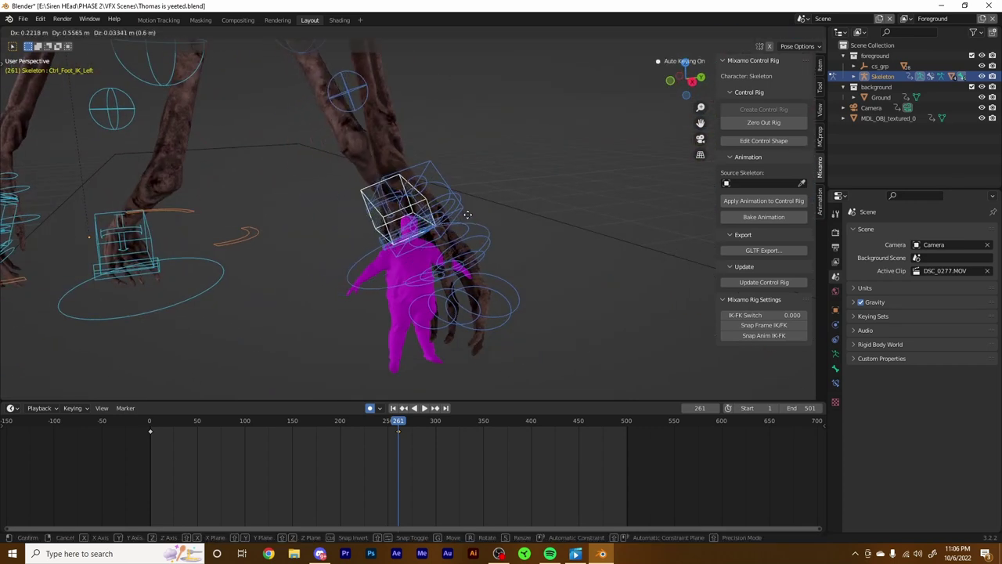
left_click(467, 212)
Review the whole pose from farther away, and rotate the hips control to tilt the creature's pelvis sideways
key("shift+grave")
key("d")
key("s")
key("s")
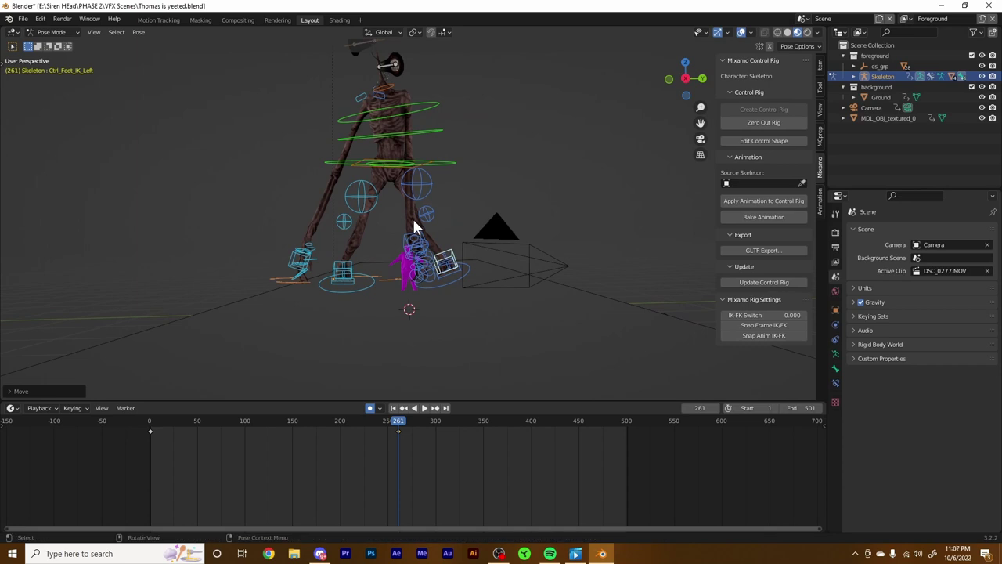
key("shift+grave")
key("w")
left_click(411, 216)
left_click(404, 187)
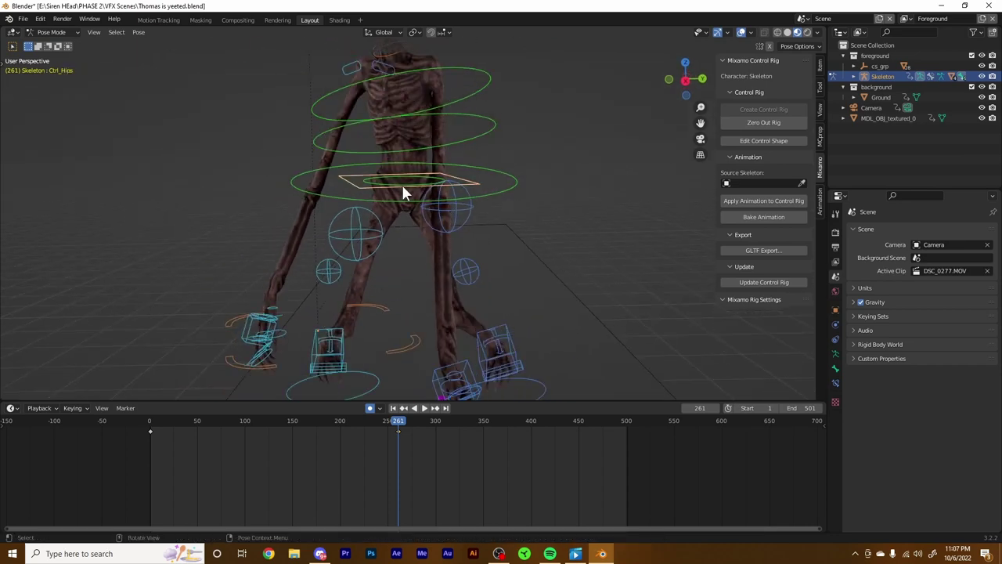
left_click(686, 198)
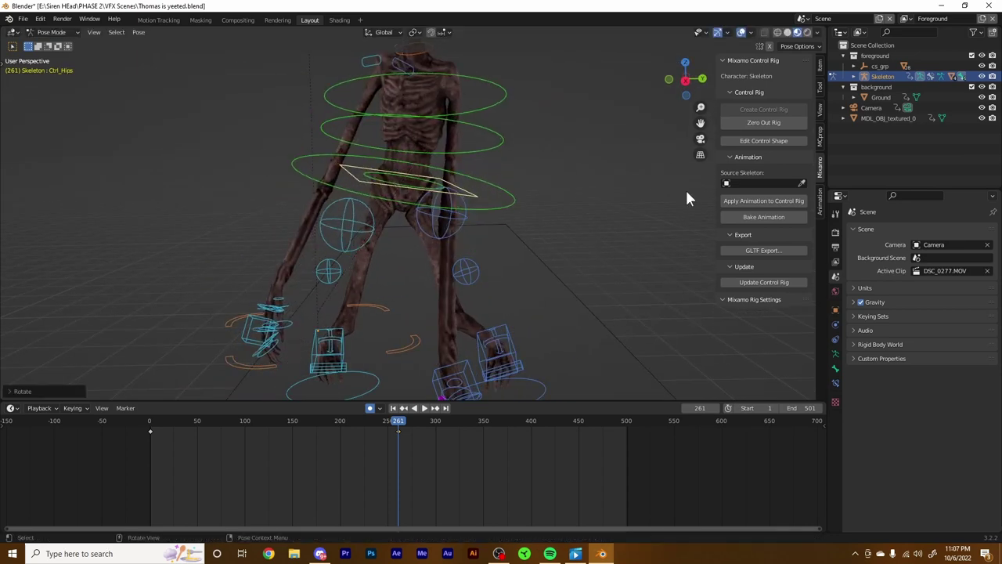
Move the hips control sideways toward the creature's left, and shift the left foot IK control slightly farther out in the same direction
key("g")
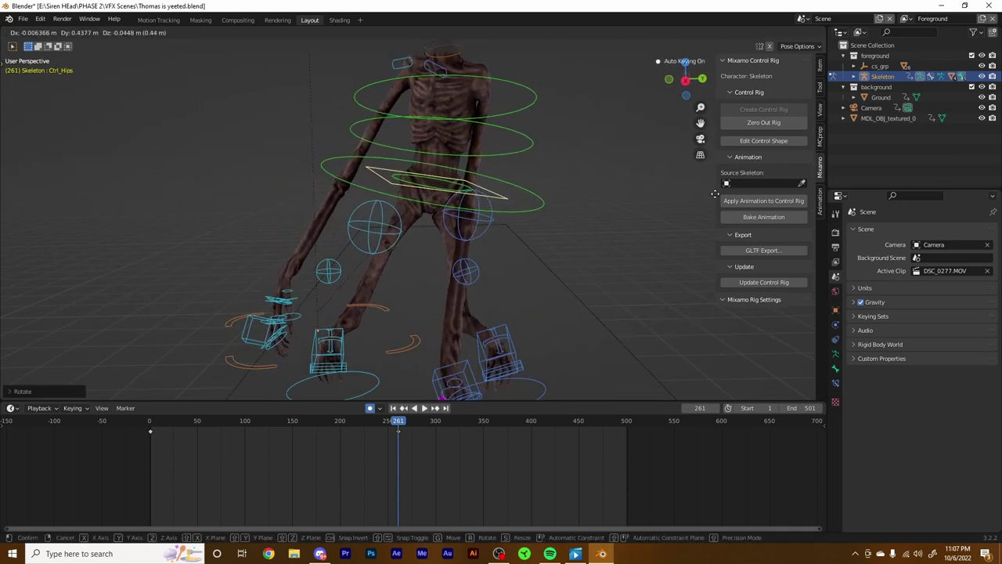
left_click(601, 268)
key("shift+grave")
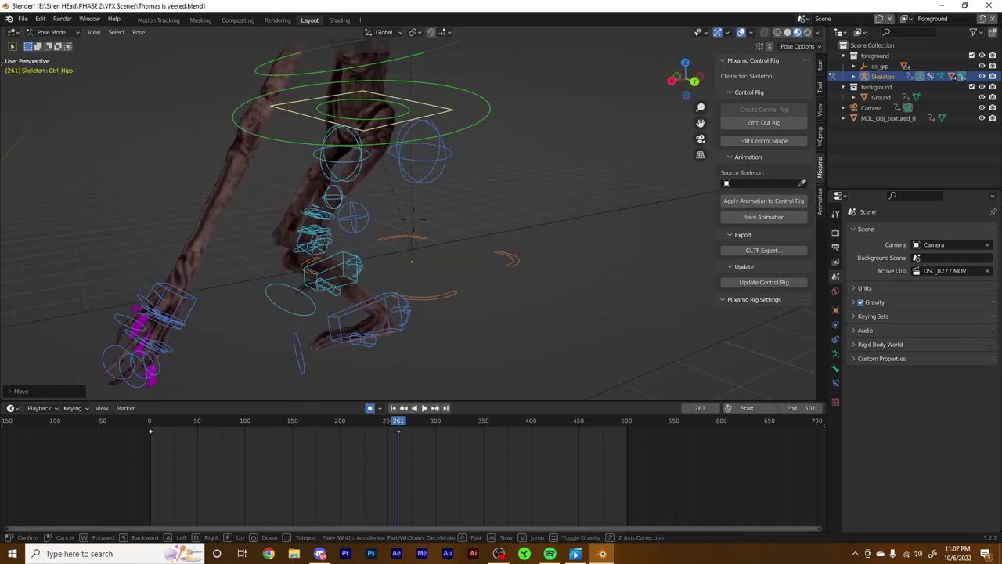
key("w")
left_click(413, 219)
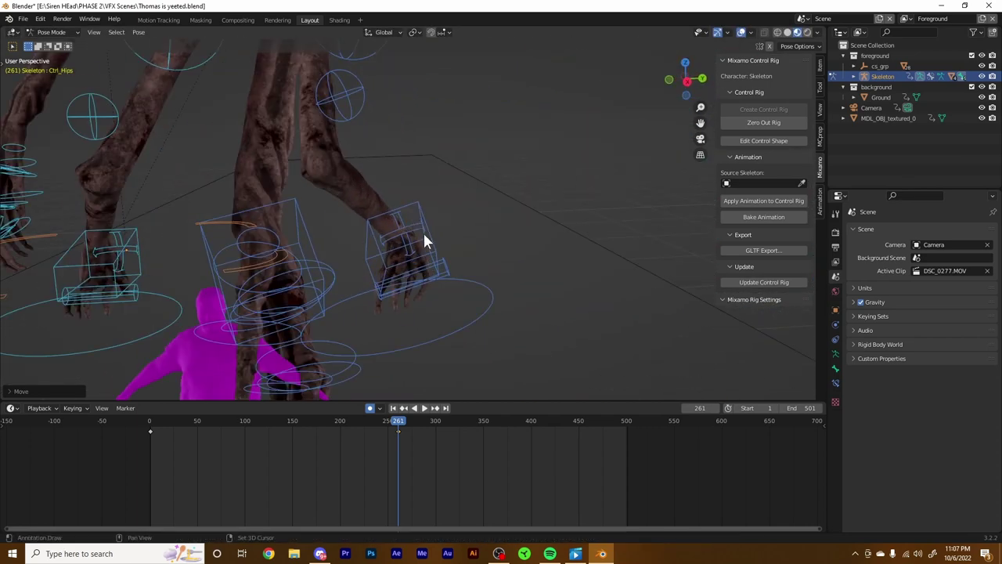
left_click(425, 238)
key("g")
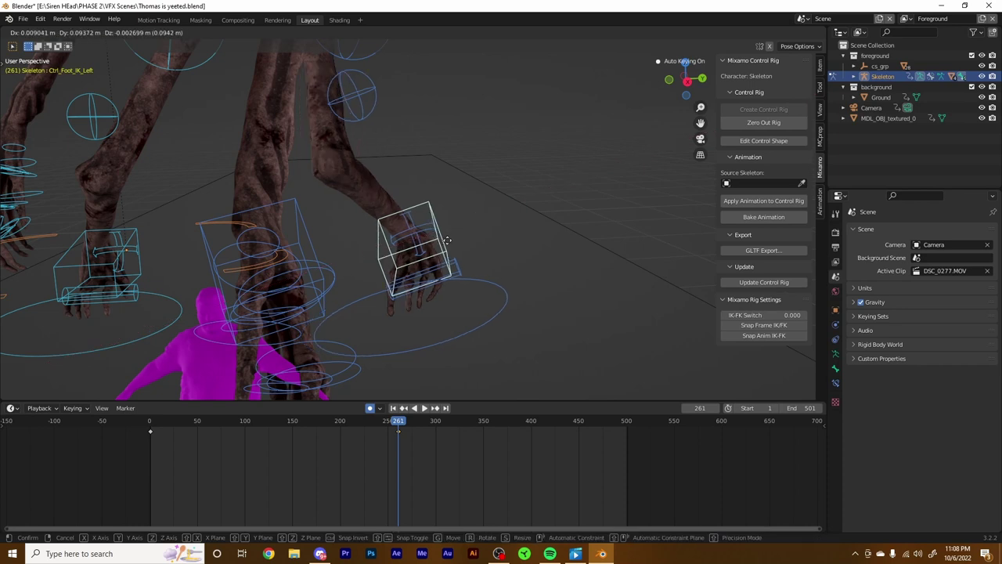
left_click(477, 248)
Move the left leg pole control outward and up to bend the left knee to the side, and check the pose through the camera
key("shift+grave")
key("w")
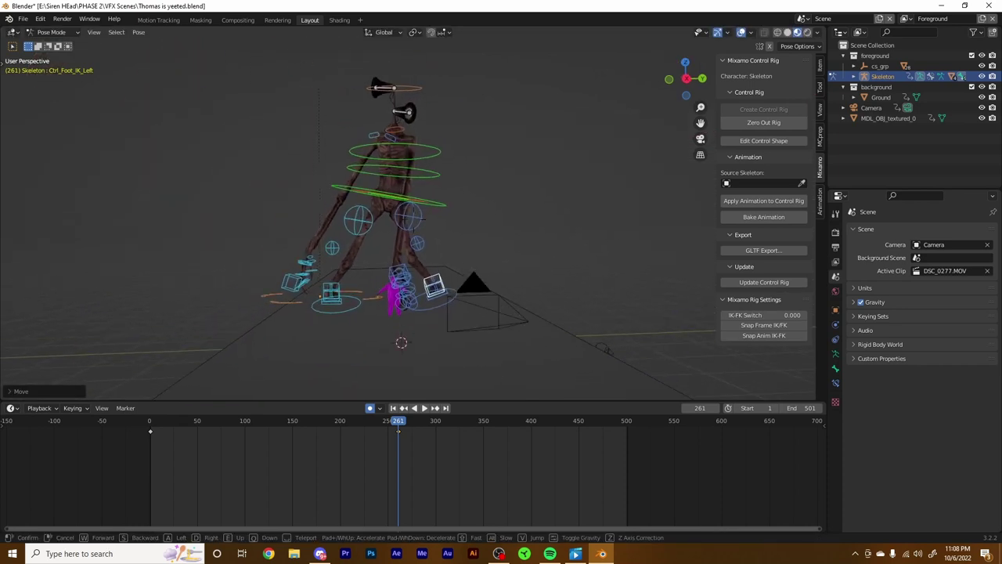
left_click(414, 222)
left_click(434, 195)
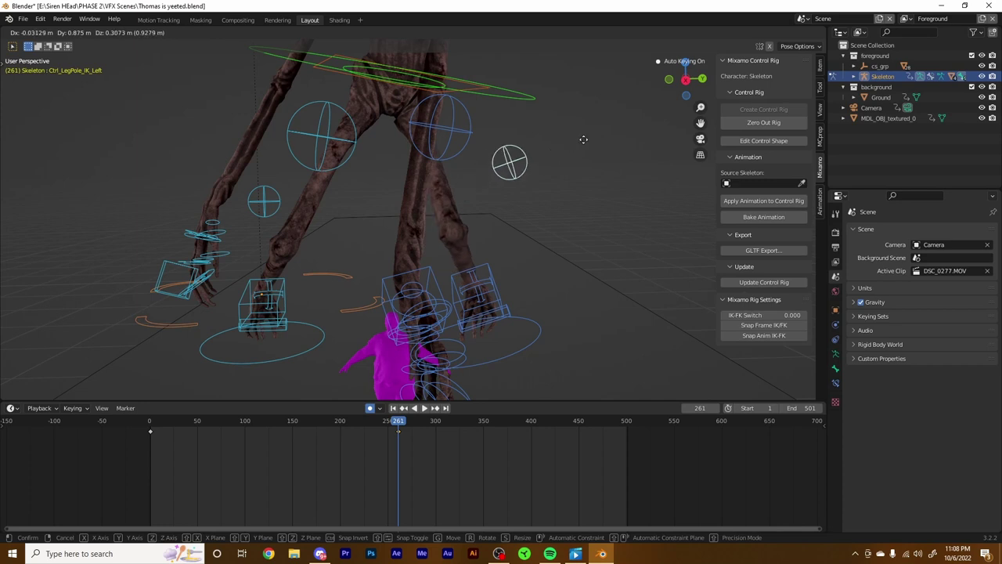
left_click(764, 80)
key("shift+grave")
key("s")
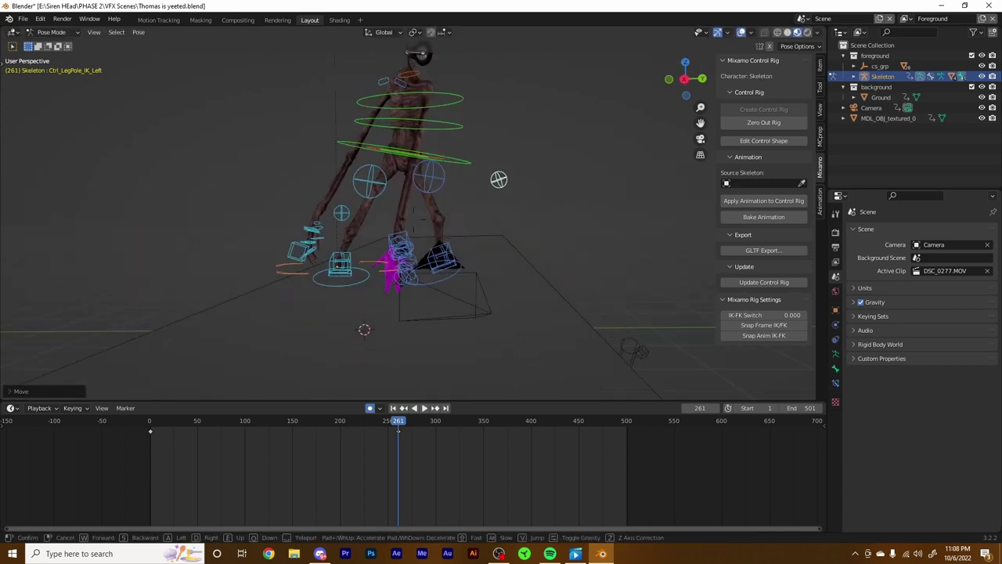
key("w")
left_click(413, 220)
key("KP_0")
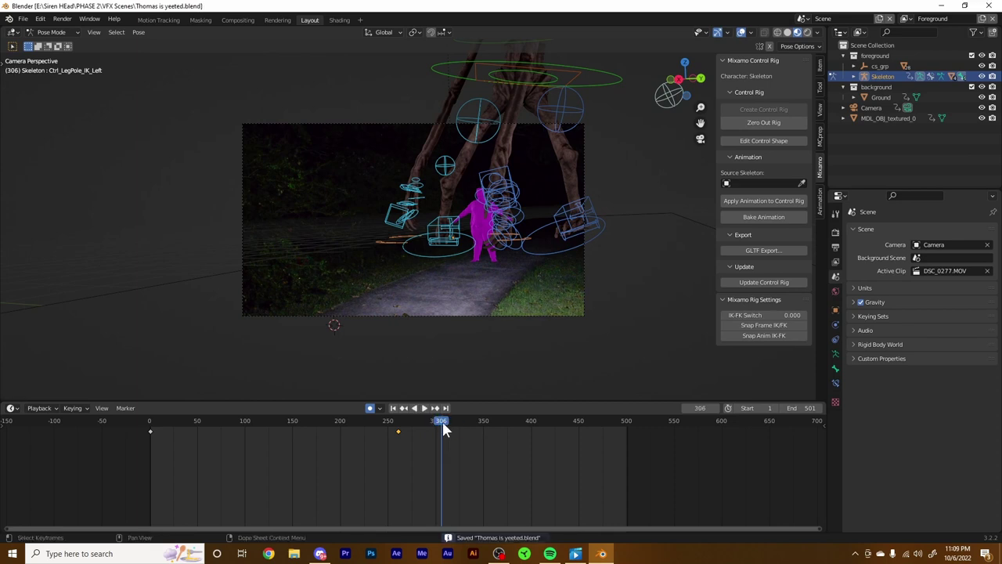
At frame 292, swing the left hand IK control away from the human figure, across to the creature's right side
left_click_drag(443, 427, 428, 423)
key("KP_0")
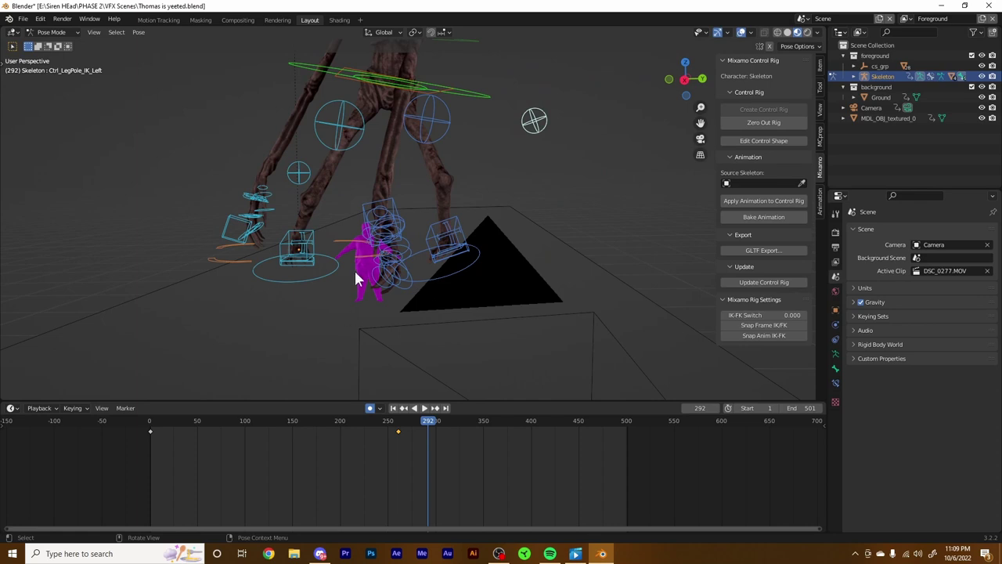
left_click(382, 228)
key("shift+grave")
left_click(414, 219)
key("g")
key("x")
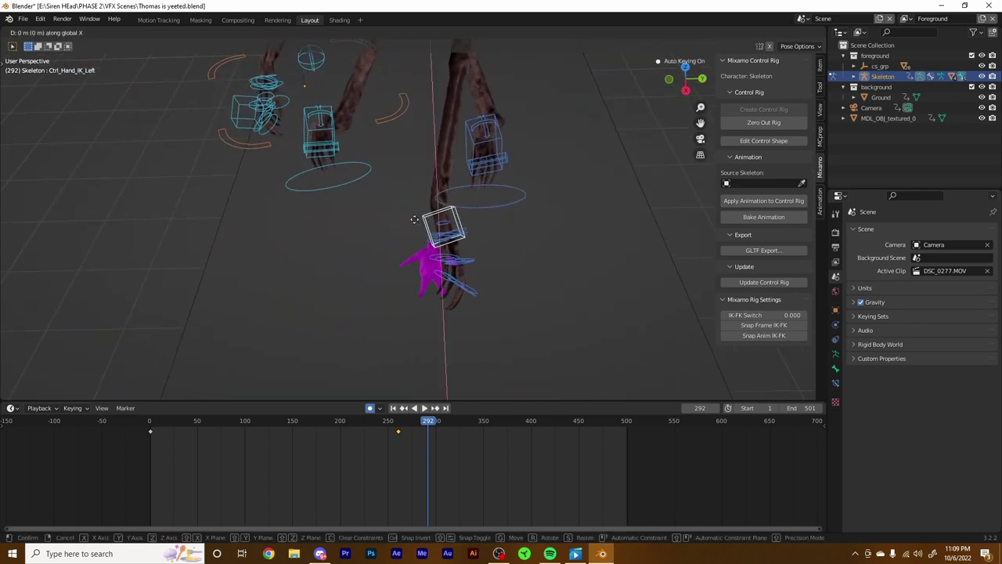
left_click(168, 203)
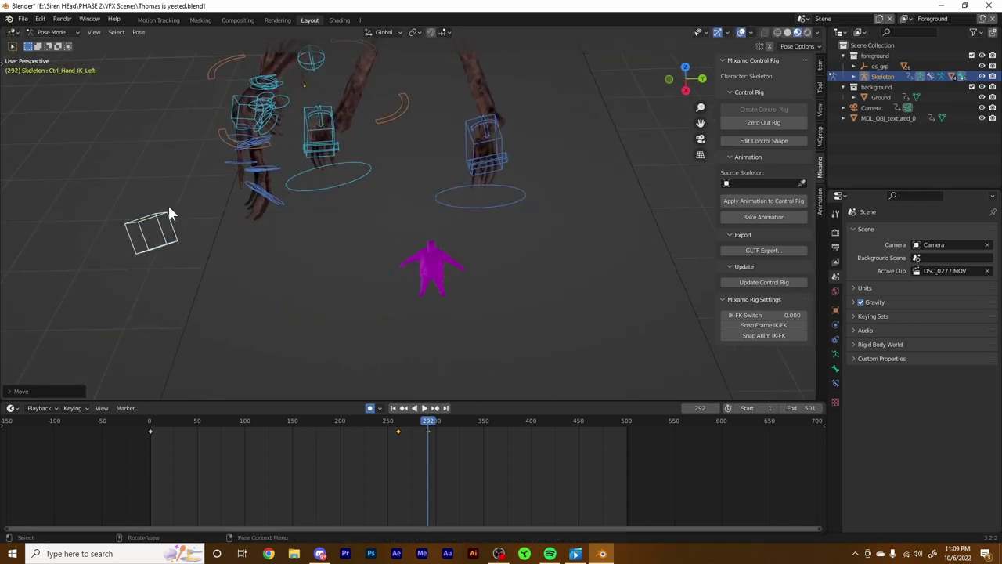
Rotate the left hand IK control about the X and Y axes so the fingers point outward at the end of the swing
key("r")
key("x")
left_click(158, 232)
key("r")
key("y")
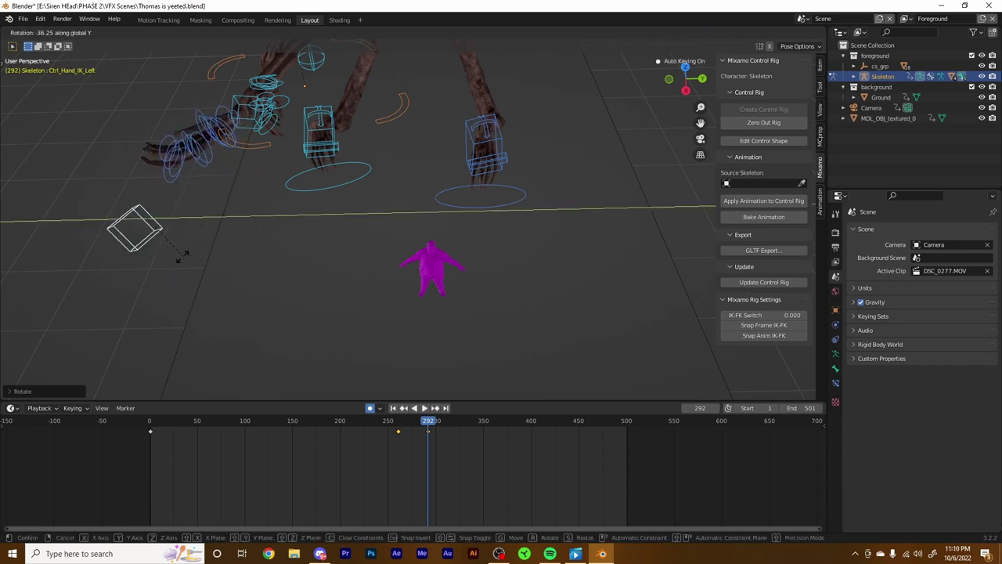
left_click(148, 260)
key("g")
key("x")
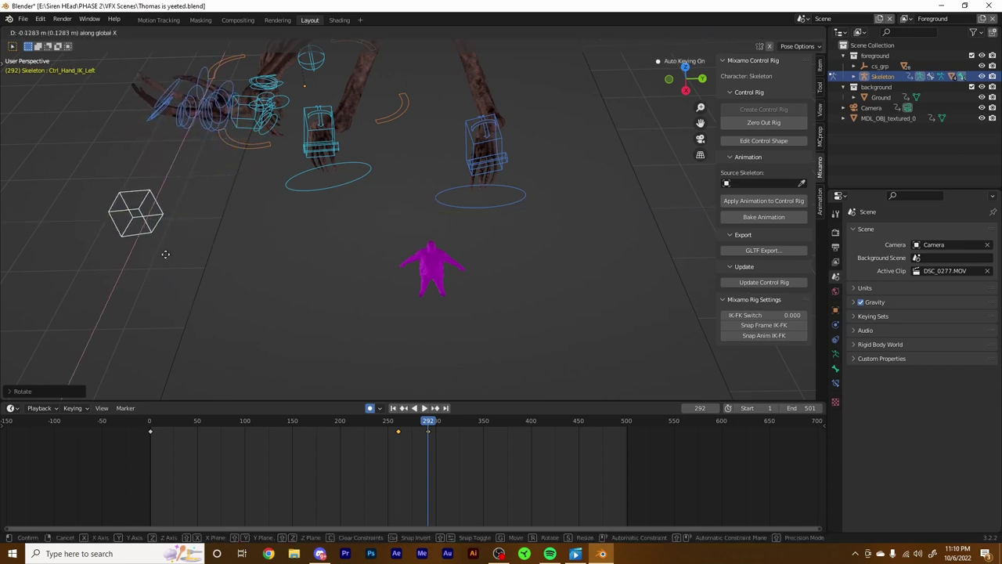
key("r")
left_click(219, 221)
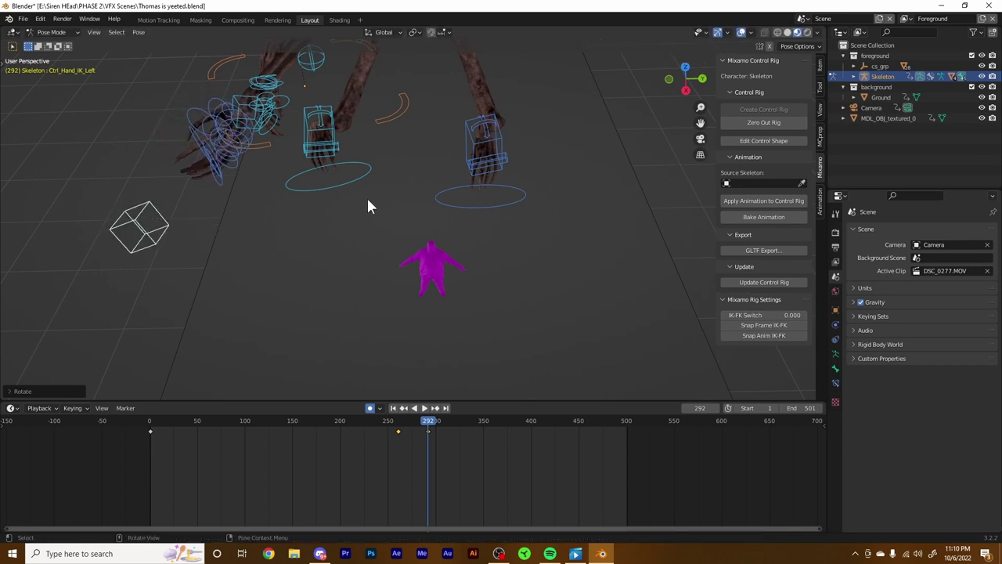
Preview the arm swing through the camera, and refine the left hand IK control's rotation axis by axis at frame 292
key("KP_0")
key("space")
left_click_drag(415, 422, 436, 422)
key("r")
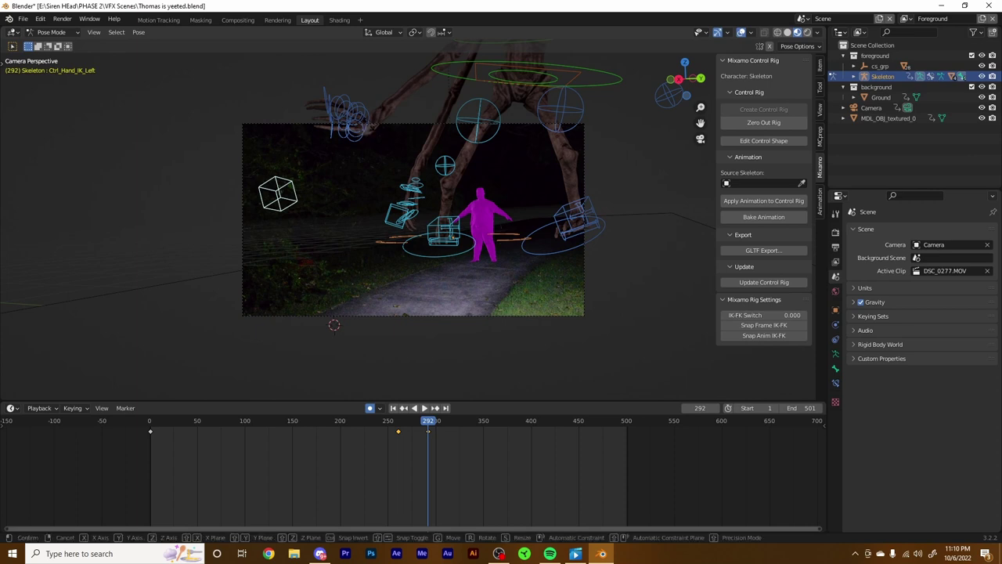
key("x")
left_click(350, 278)
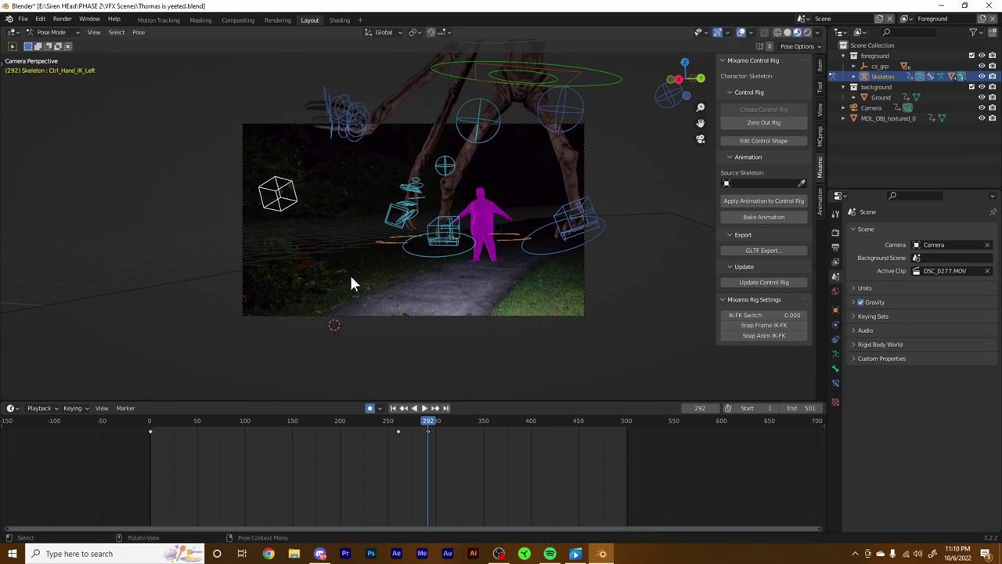
key("r")
key("y")
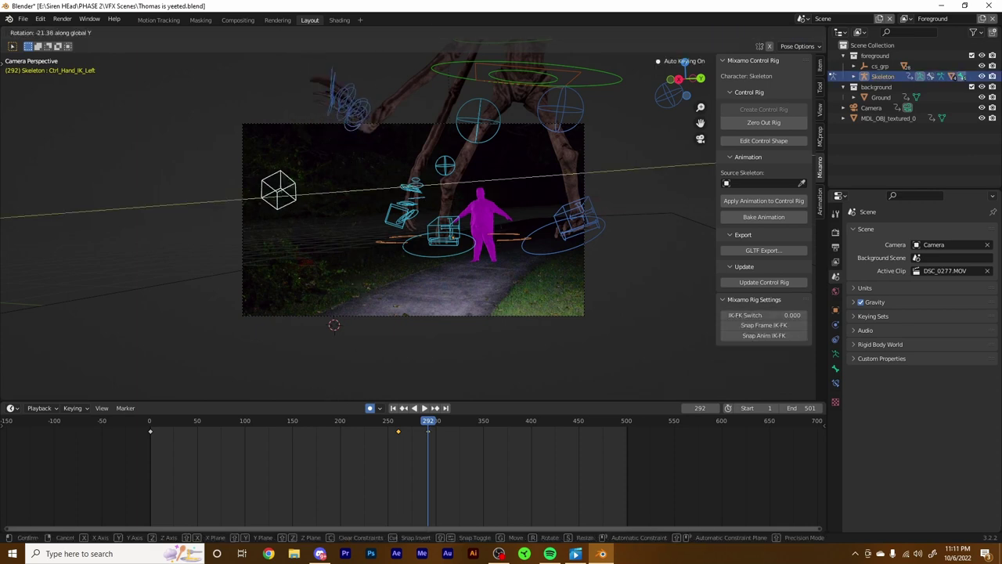
left_click(335, 102)
key("r")
key("z")
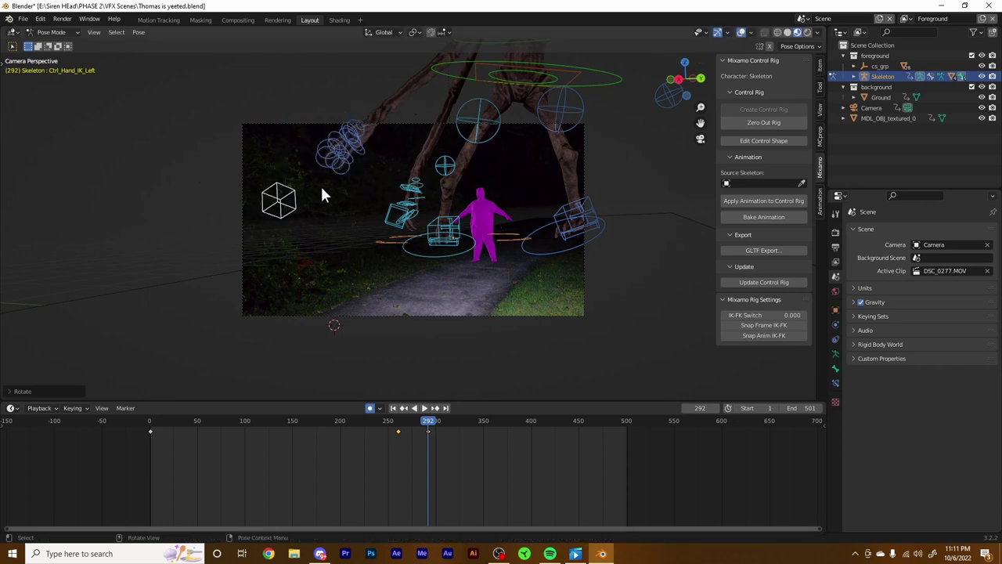
key("x")
key("y")
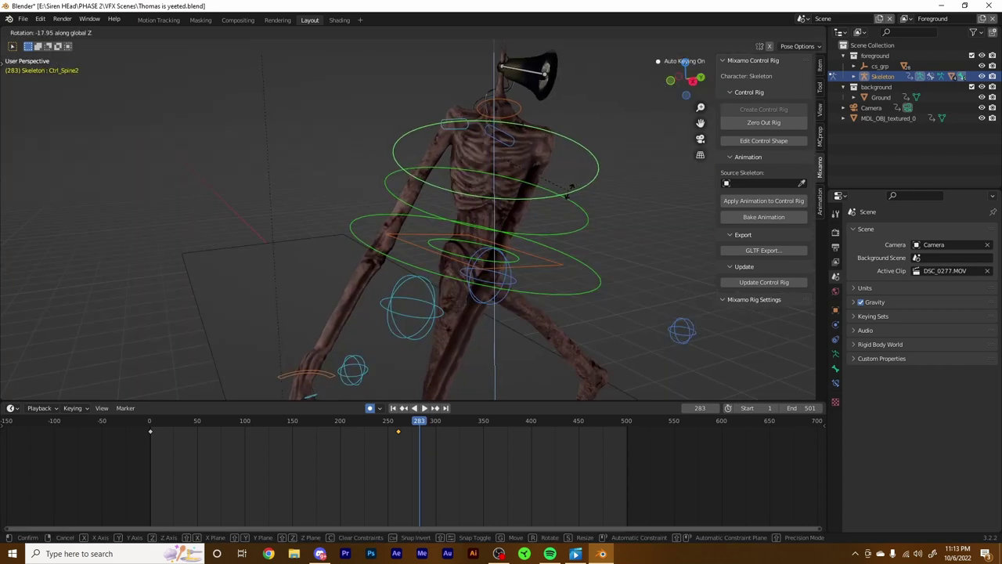
At frame 283, rotate the upper spine control about -18° around the global Z axis and inspect the twisted torso
left_click(571, 190)
middle_click_drag(570, 190, 560, 157, "shift")
key("shift+grave")
key("w")
key("s")
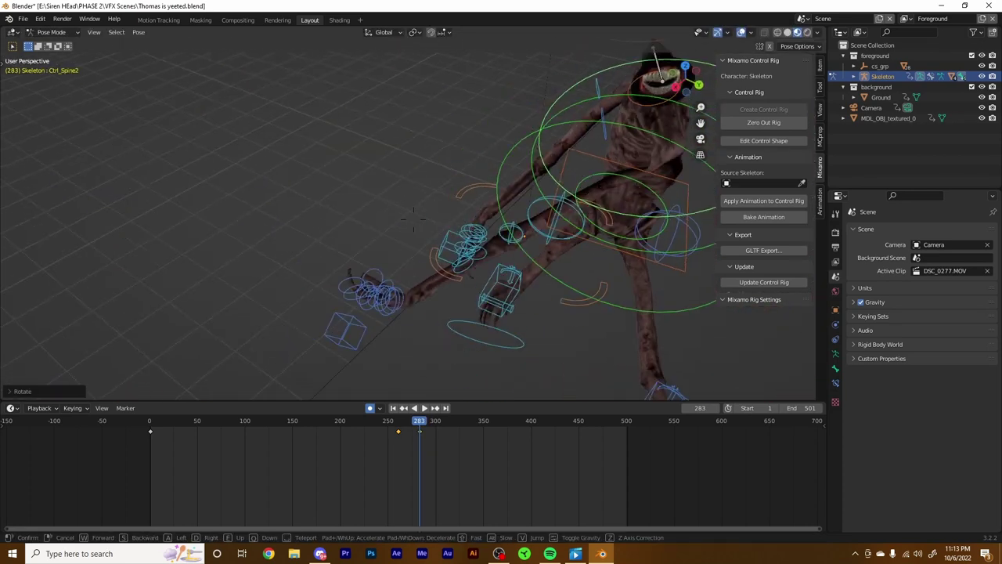
left_click(414, 219)
Try raising the left hand IK control at frame 283 and shifting it along the global Y axis
left_click(375, 328)
key("g")
key("z")
key("z")
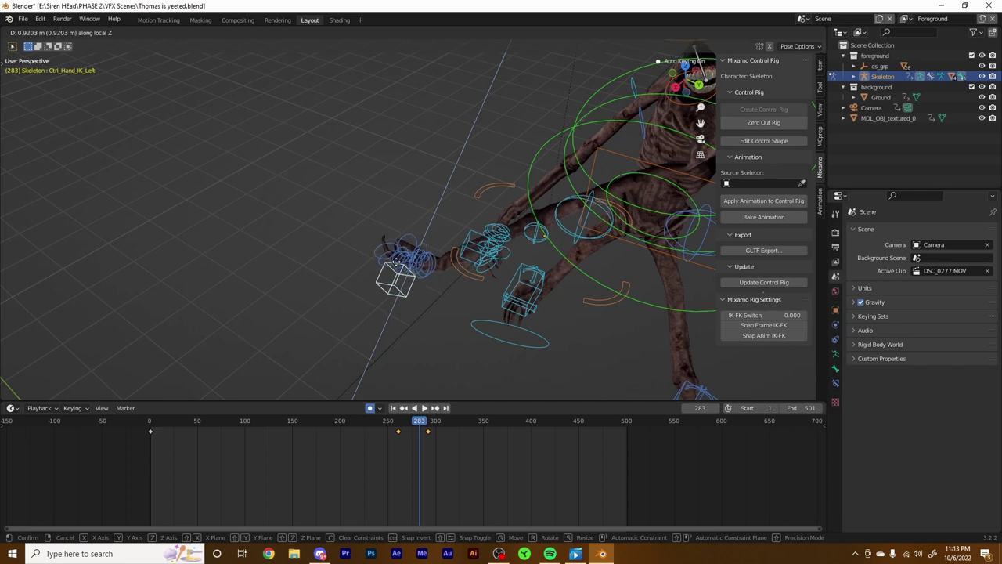
key("x")
key("x")
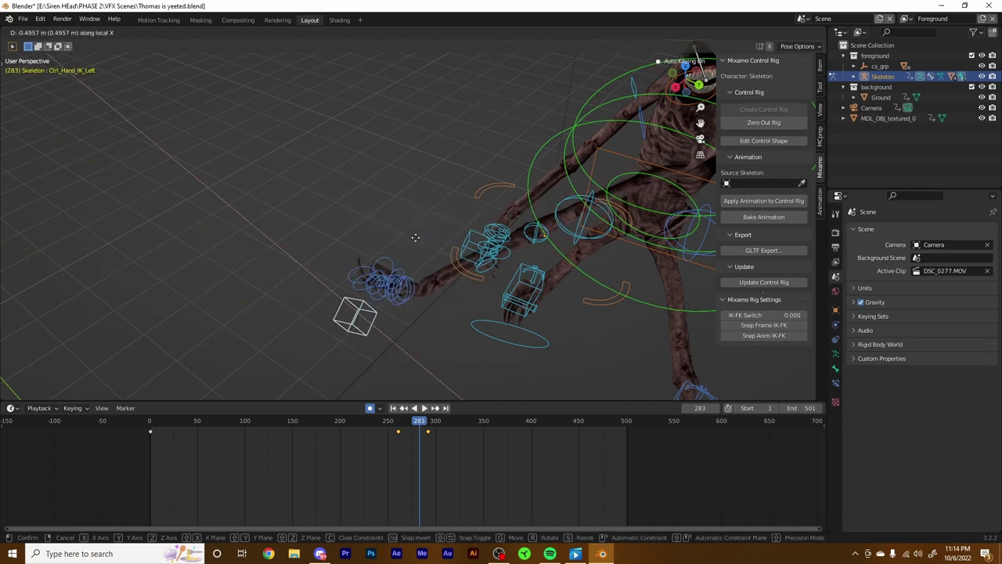
key("z")
left_click(421, 184)
key("g")
key("y")
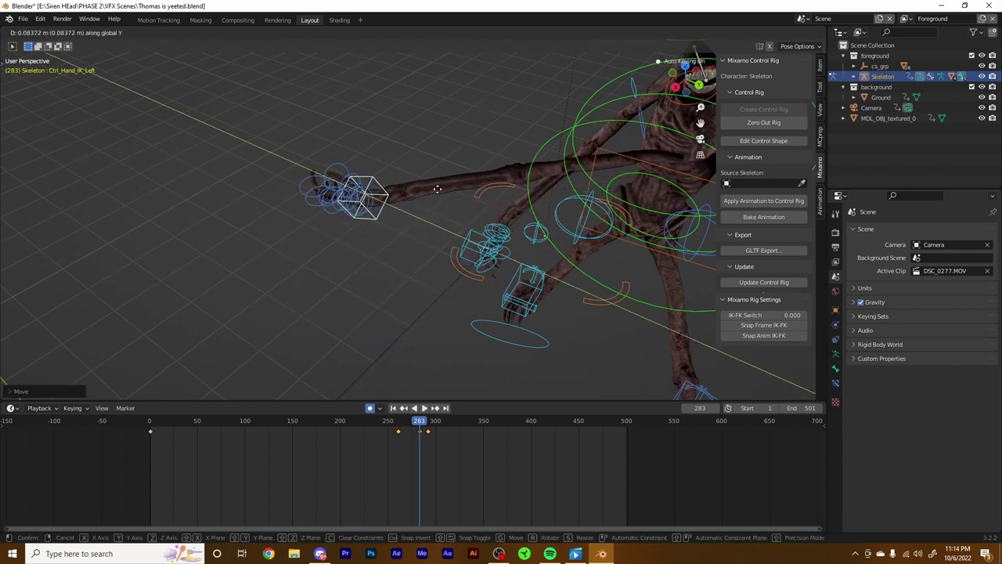
left_click(575, 222)
Inspect the raised hand from the opposite side and undo its last two moves
key("shift+grave")
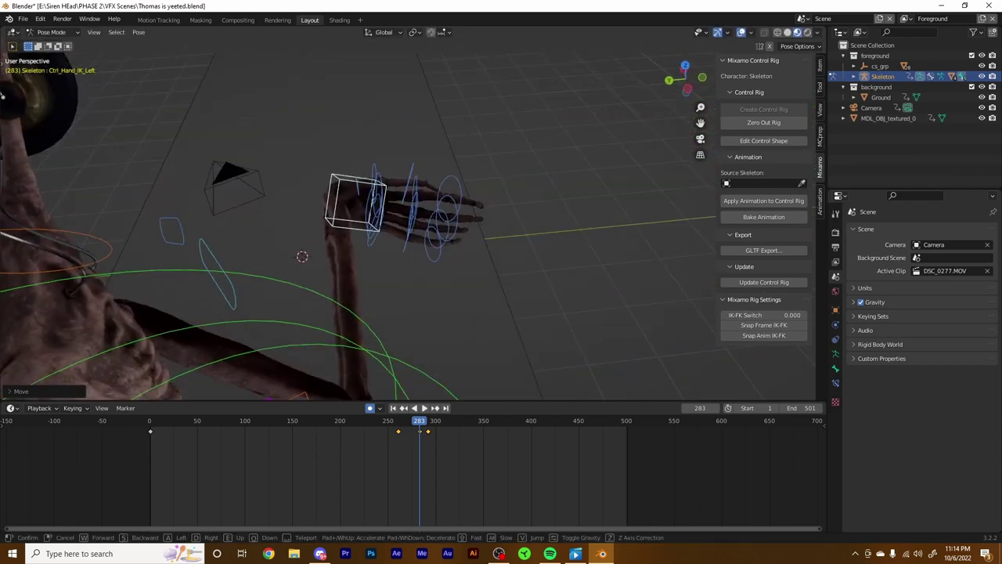
key("s")
key("q")
left_click(414, 220)
key("ctrl+z")
key("ctrl+z")
key("shift+grave")
key("d")
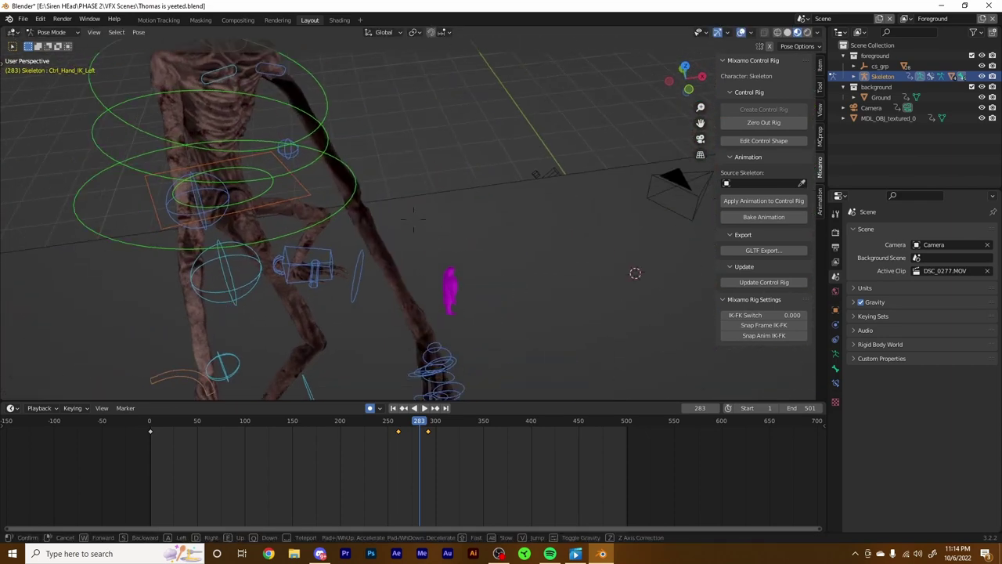
key("a")
left_click(413, 220)
left_click(337, 262)
key("g")
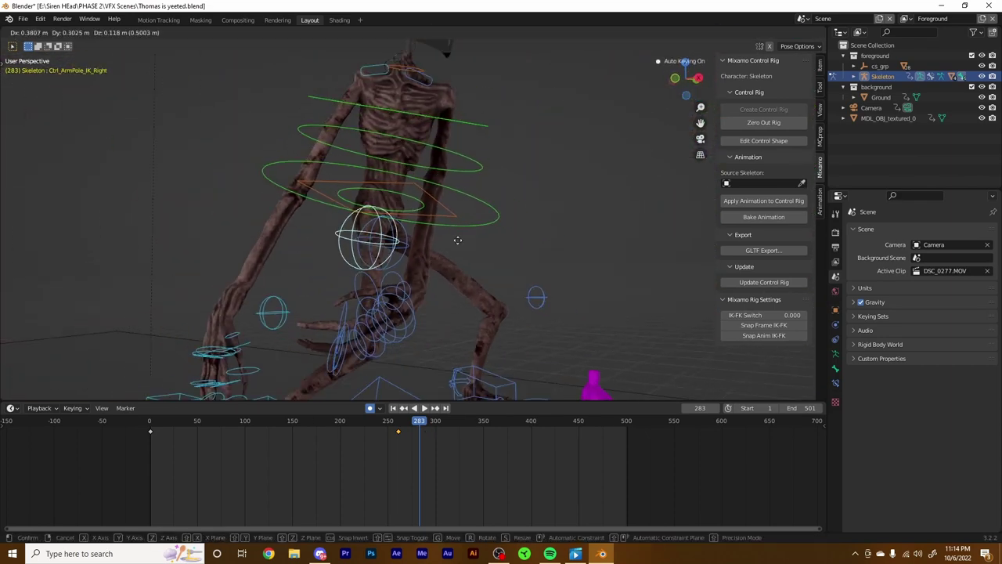
right_click(328, 244)
Move the left arm pole control far outward and up at frame 283, and check the arm from other angles
left_click(387, 245)
key("g")
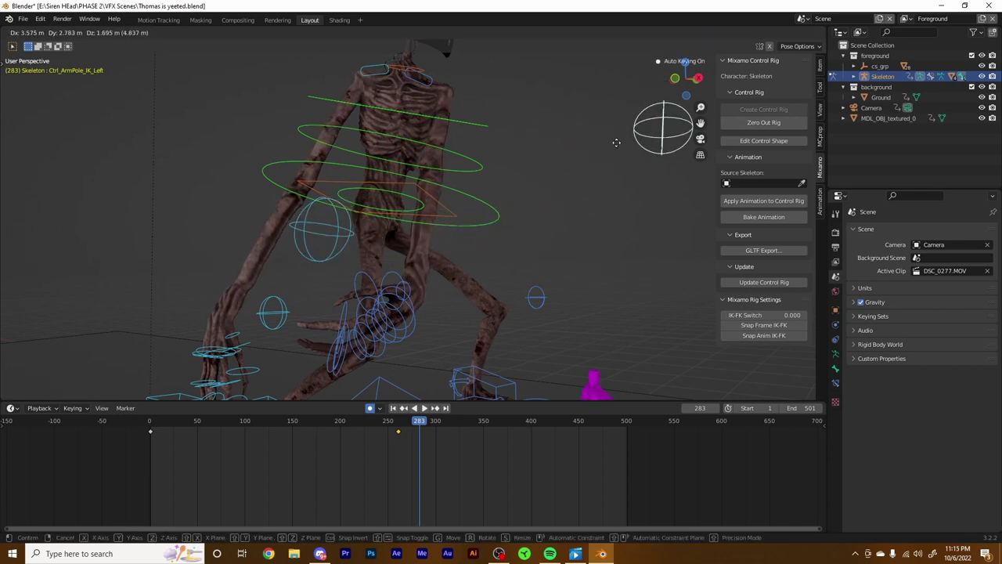
left_click(571, 151)
key("shift+grave")
key("w")
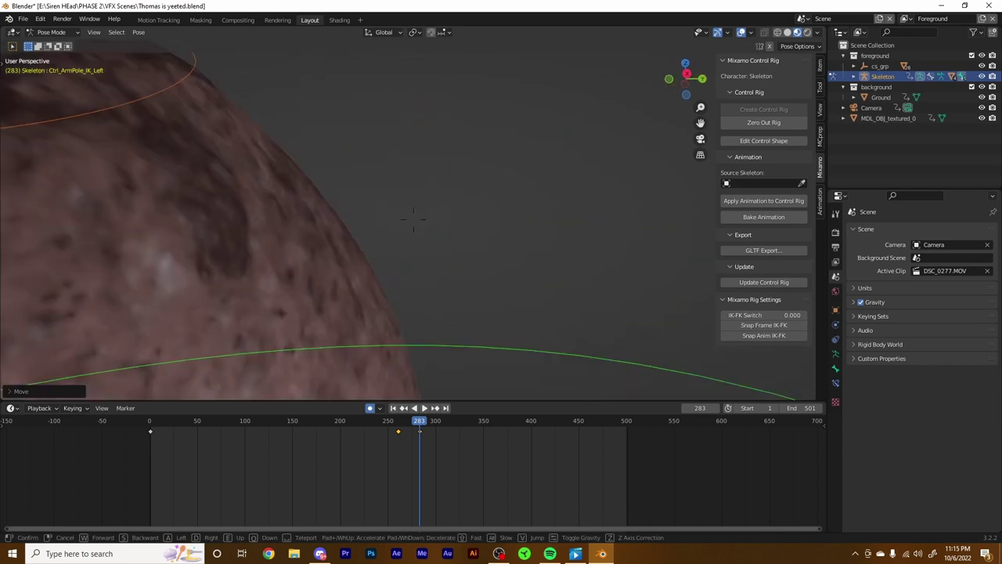
key("d")
key("s")
left_click(414, 219)
Shift the left hand keyframe 11 frames forward to frame 294, and scrub back to about frame 262
key("g")
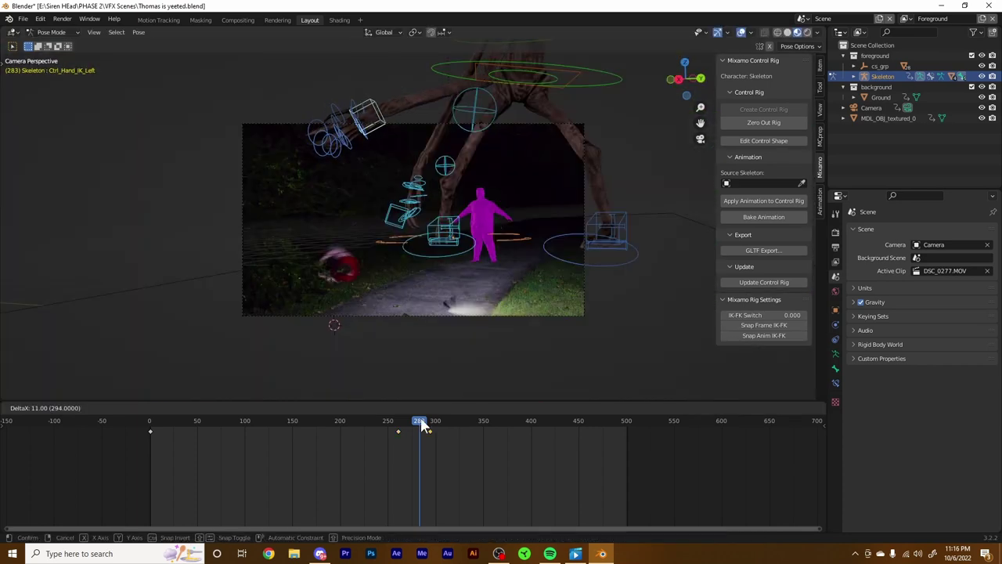
left_click(421, 424)
left_click_drag(421, 424, 400, 425)
Select all controls, return to Object Mode, and delete the skeleton's keyframe at the start of the timeline
key("a")
key("ctrl+Tab")
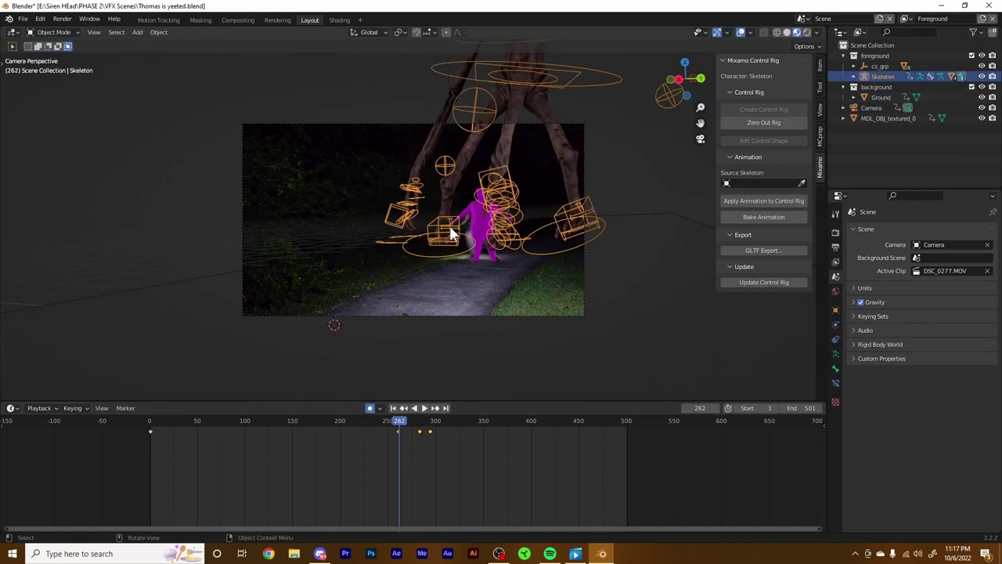
key("a")
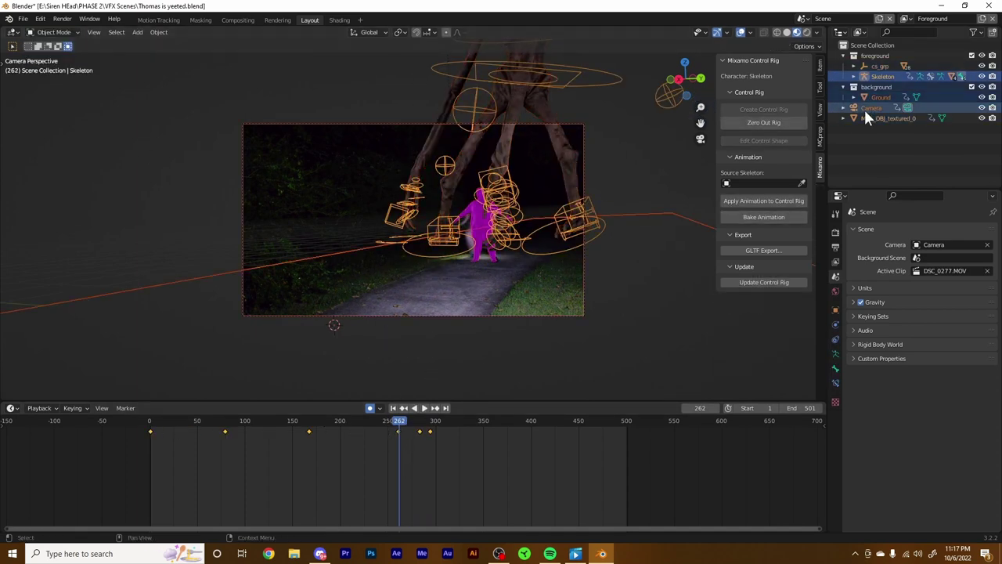
left_click(874, 76)
left_click(150, 431)
key("Delete")
Scrub through the early frames and clean up the Ground object's keyframes there
left_click_drag(395, 423, 263, 409)
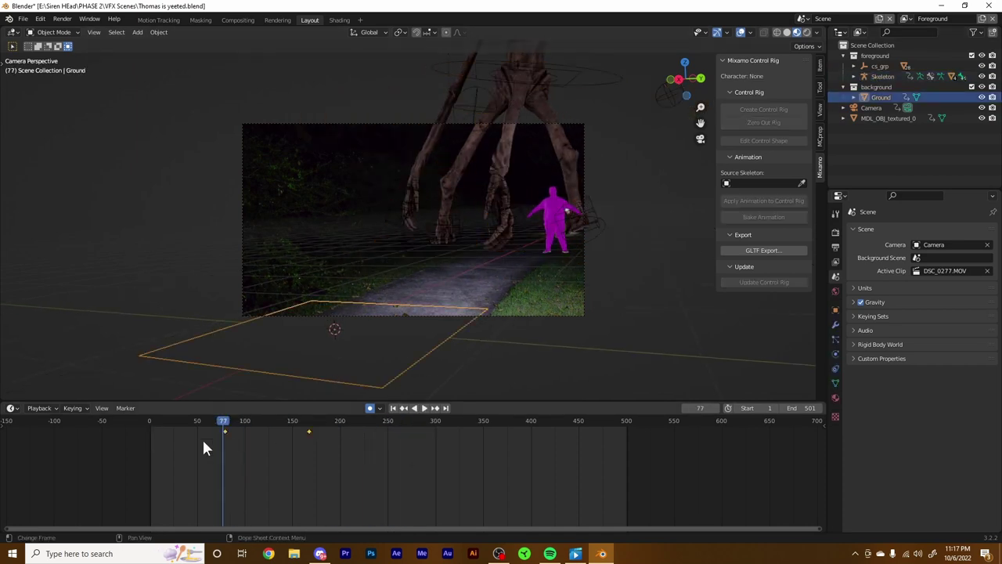
key("Delete")
left_click(297, 422)
left_click_drag(309, 431, 150, 432)
Select the skeleton and play its grab-and-throw animation through the camera from about frame 261
left_click(884, 77)
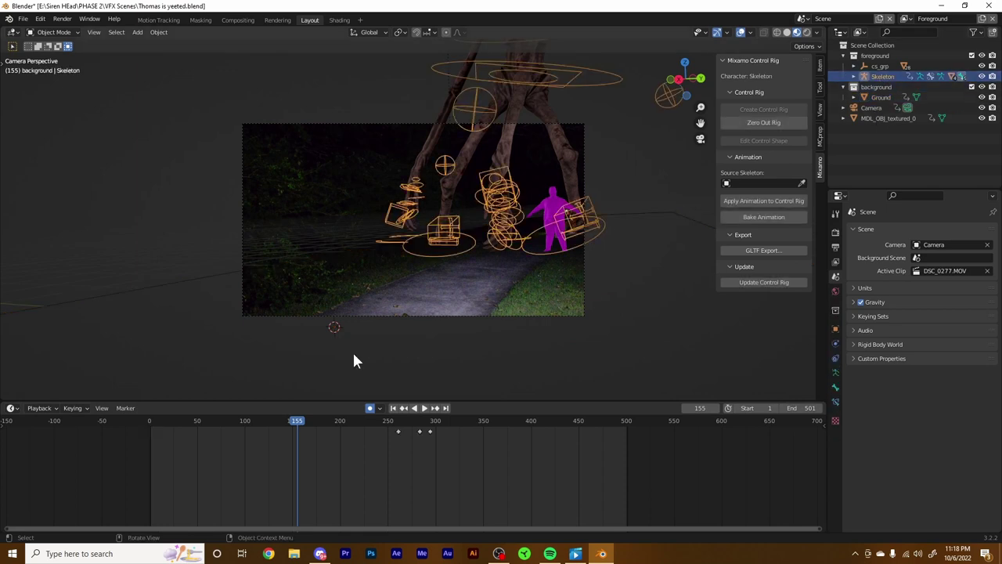
left_click_drag(400, 429, 358, 419)
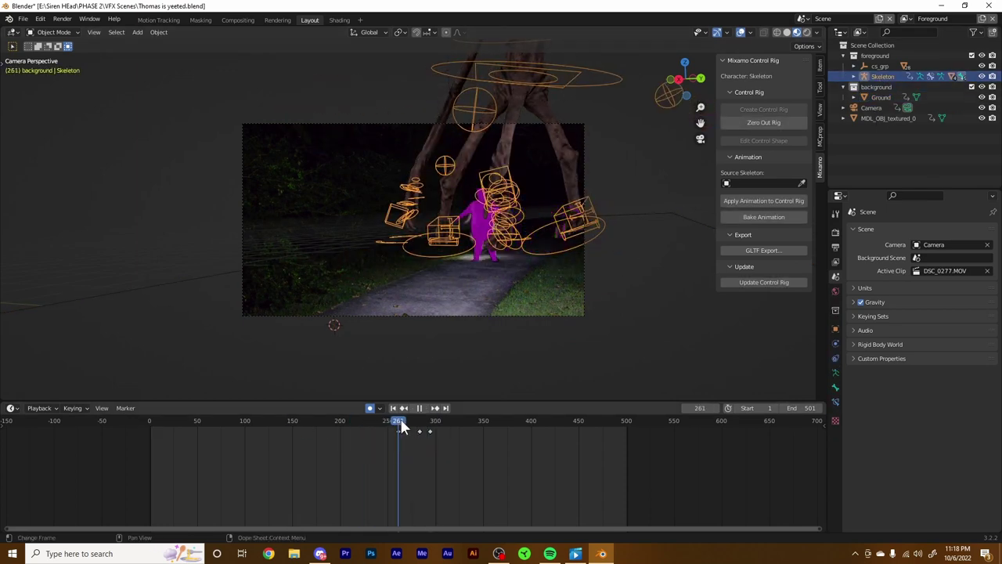
key("space")
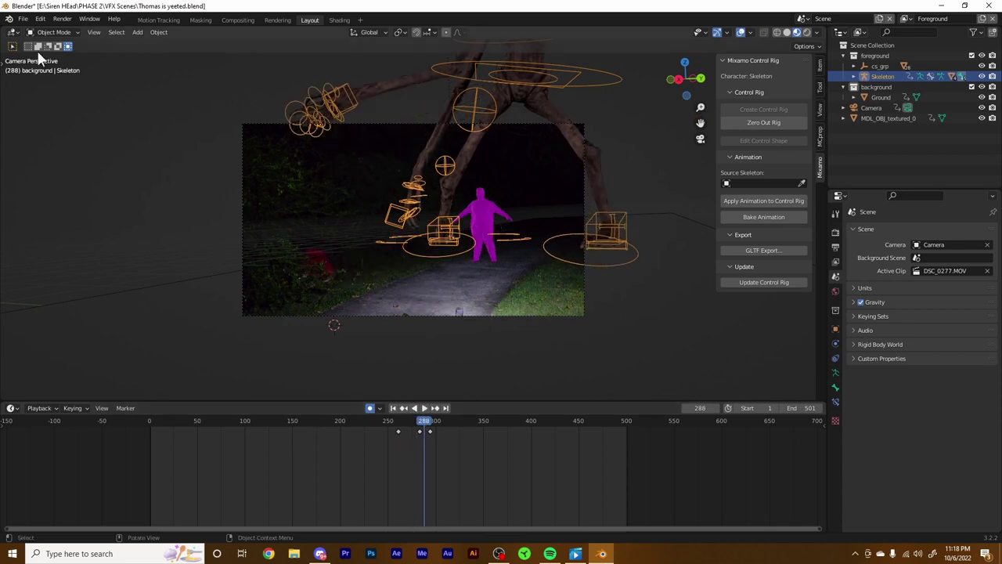
Switch the skeleton to Pose Mode and step through its keyframes to frame 294
left_click(48, 32)
left_click(50, 76)
left_click(404, 409)
left_click(405, 408)
left_click(435, 409)
left_click(434, 409)
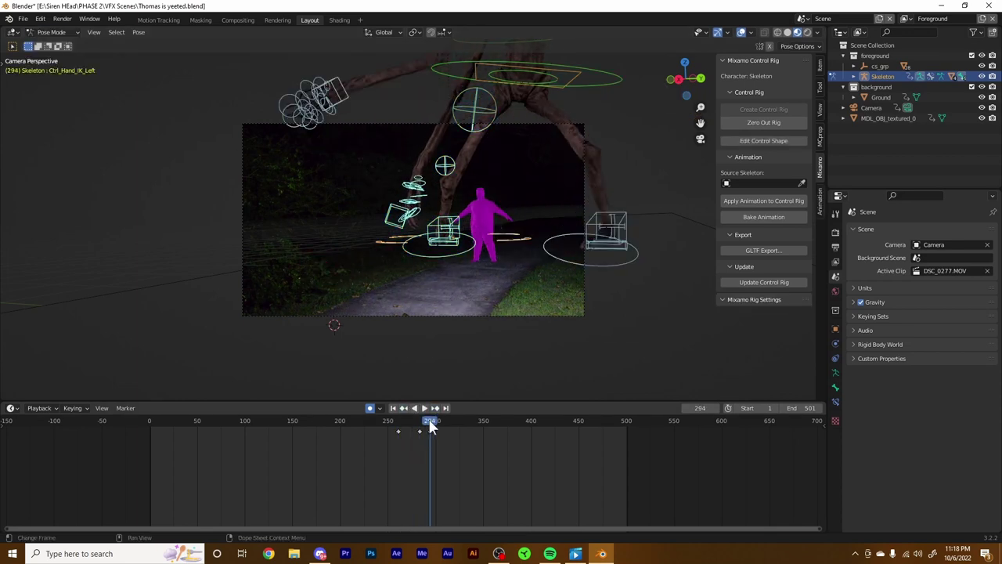
At frame 261, raise the hips control along global Z and shift it along global X towards the right foot
left_click_drag(430, 423, 398, 423)
key("a")
key("g")
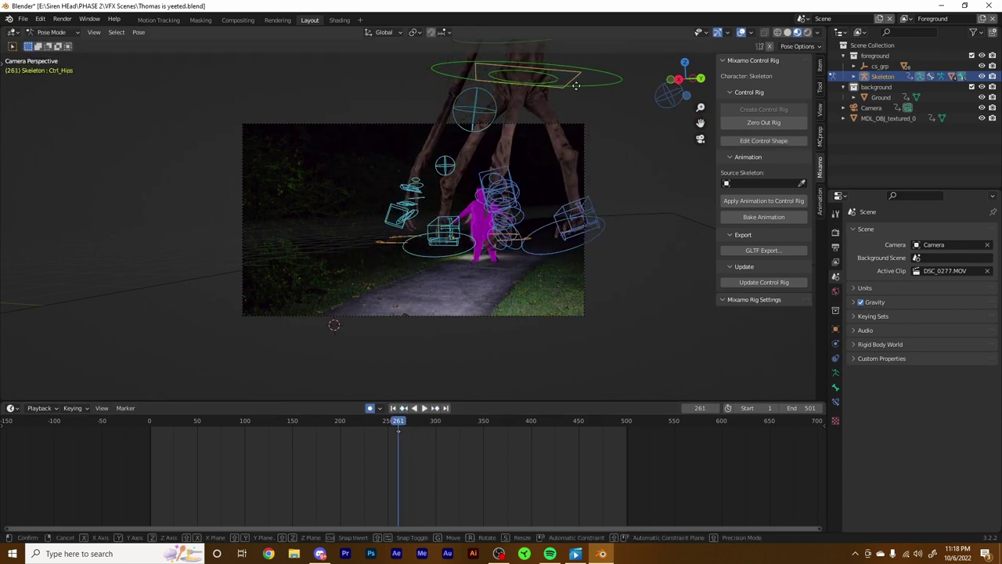
key("z")
key("x")
key("x")
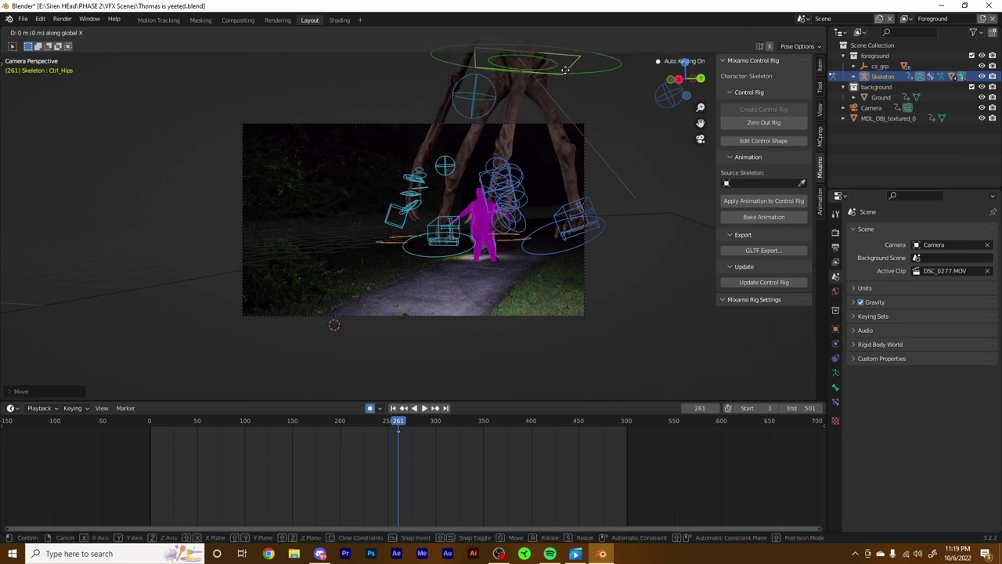
left_click(542, 68)
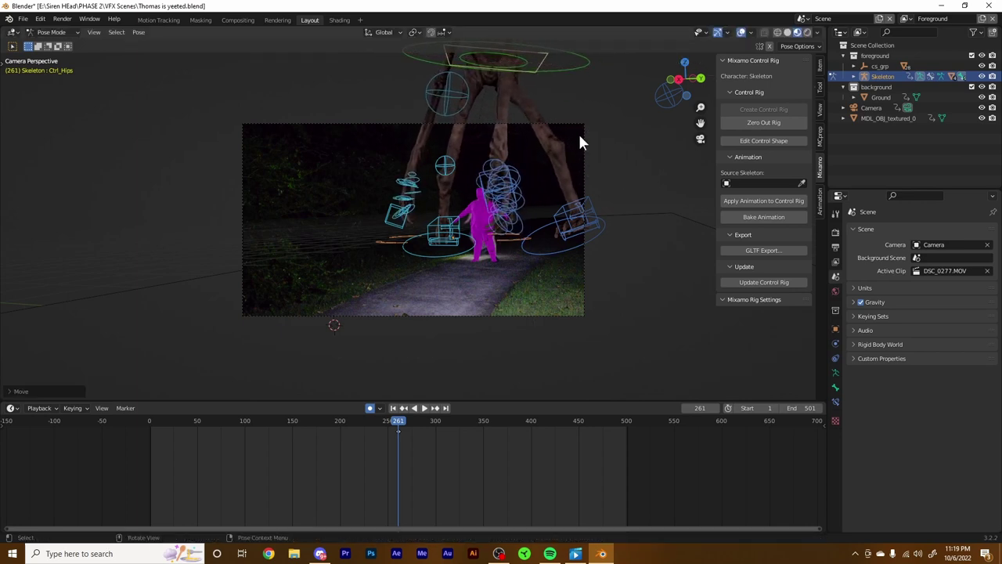
At frame 291, lower the hips control and shift it about 1 m towards the left foot, and replay the motion
left_click_drag(415, 424, 427, 423)
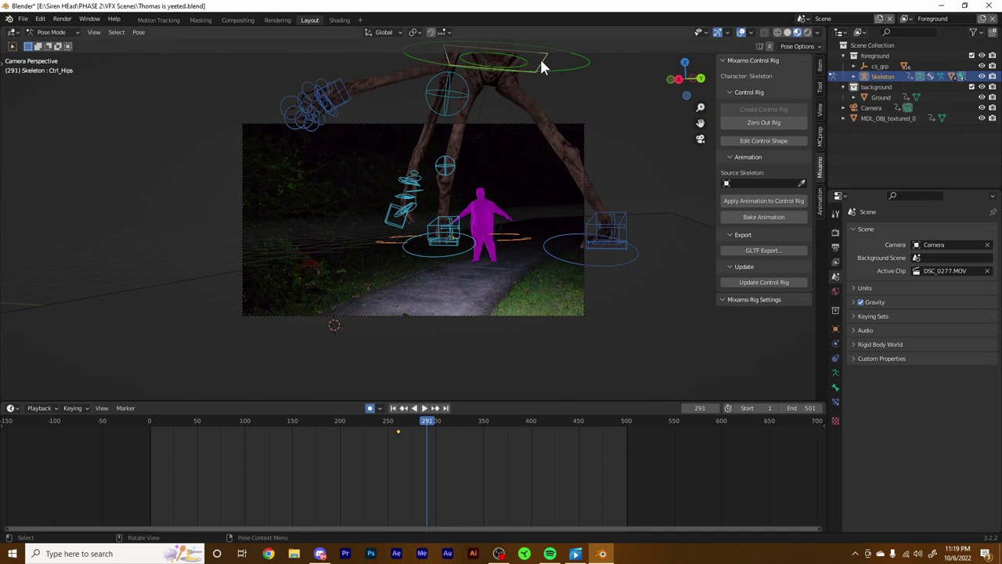
key("g")
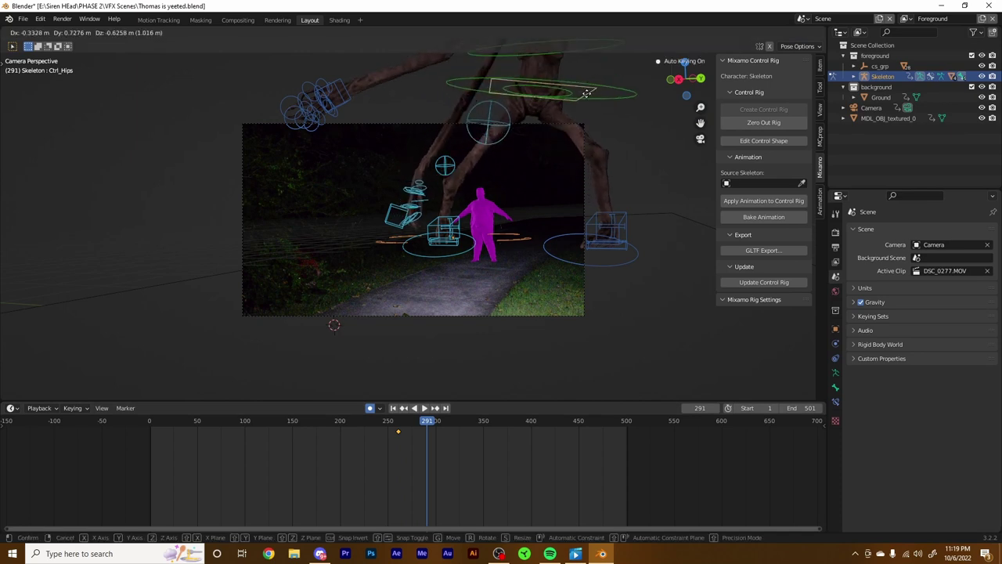
left_click(590, 104)
left_click_drag(427, 423, 398, 427)
key("space")
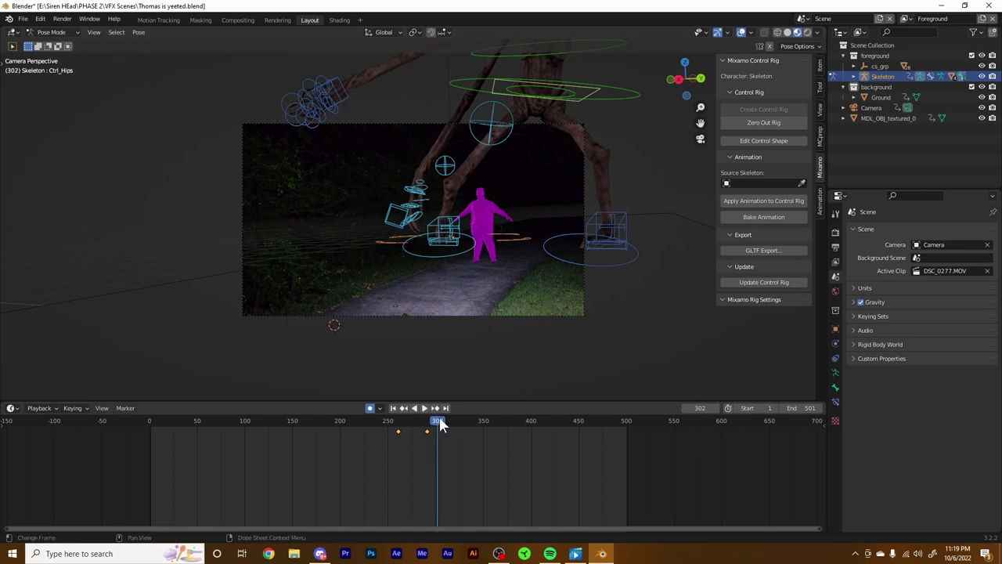
Move the hips control slightly further in the same direction at frame 300, and replay the motion
key("g")
left_click(555, 309)
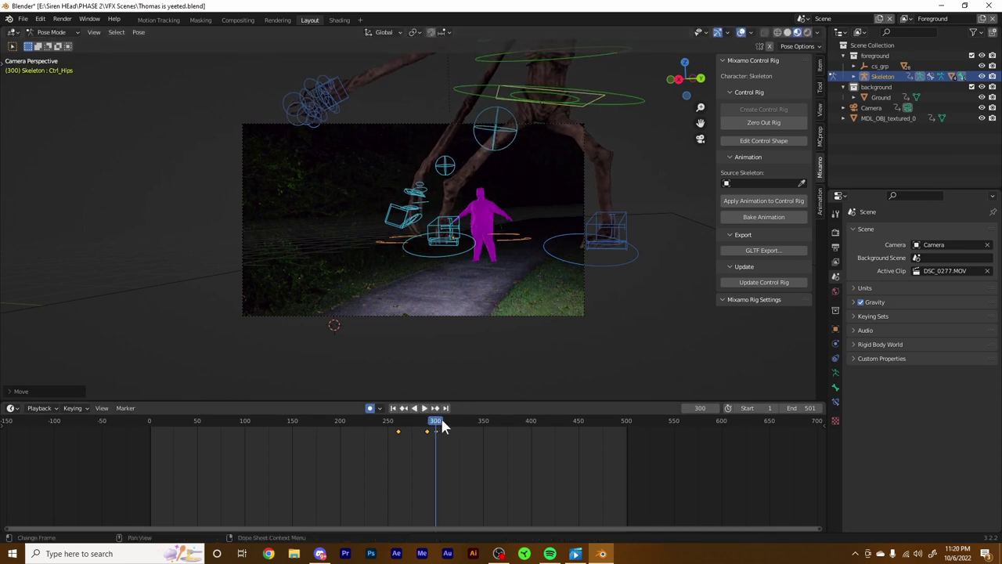
left_click_drag(464, 420, 399, 422)
key("Escape")
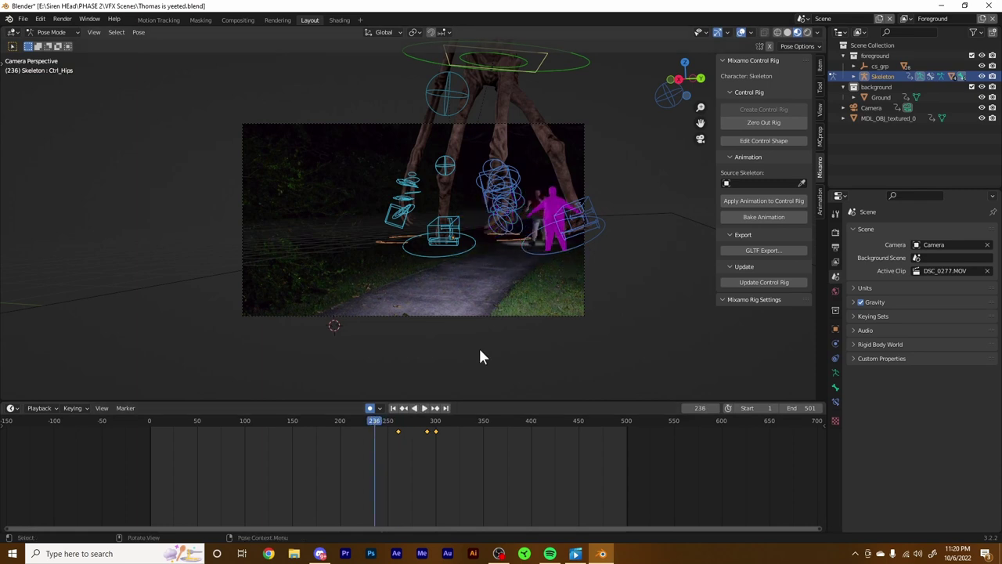
Undo the latest changes and replay the animation from about frame 240 to examine the camera's movement
key("ctrl+z")
key("ctrl+z")
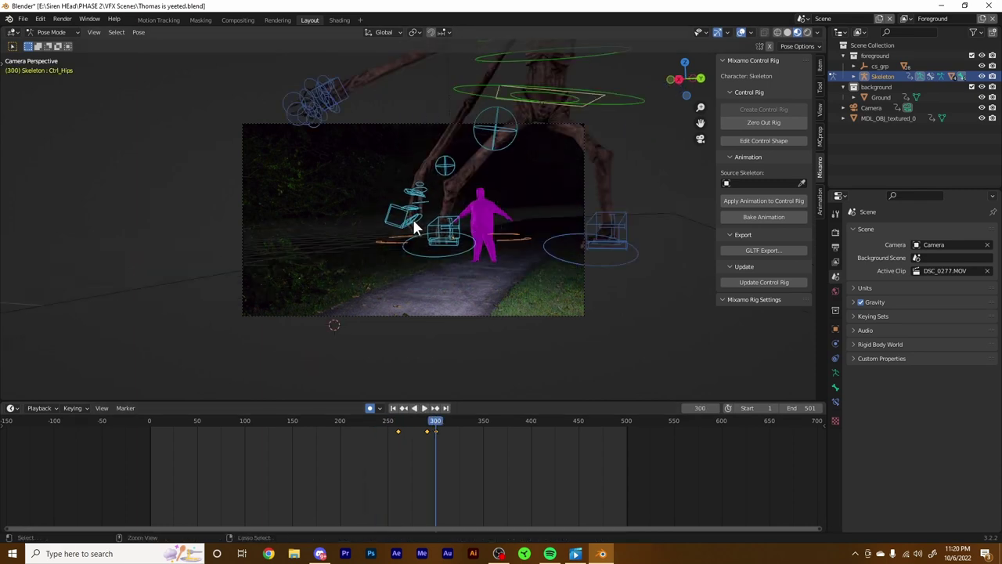
left_click(390, 421)
key("space")
key("Escape")
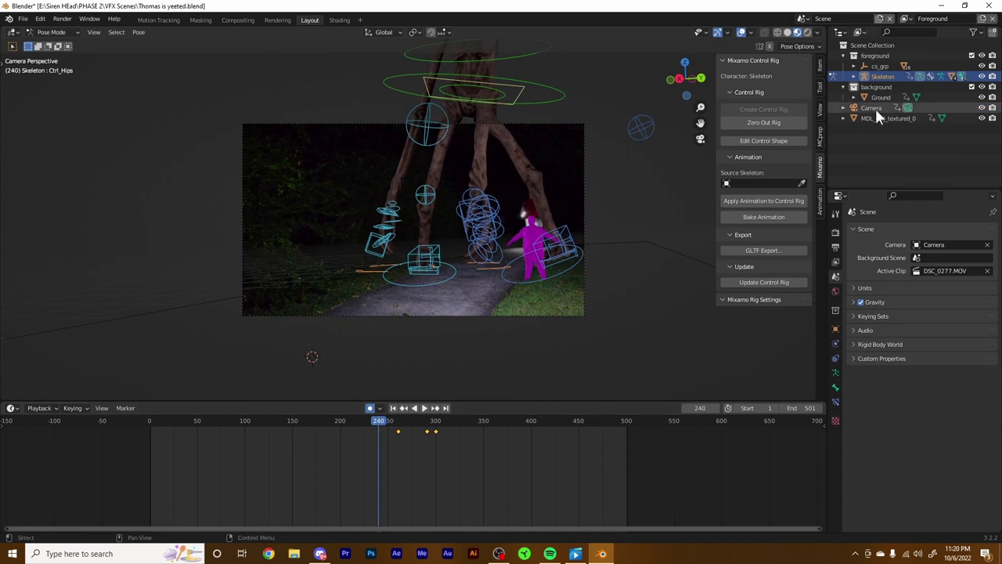
mouse_move(383, 426)
left_mouse_down()
mouse_move(415, 419)
mouse_move(398, 448)
mouse_move(375, 421)
mouse_move(394, 416)
left_mouse_up()
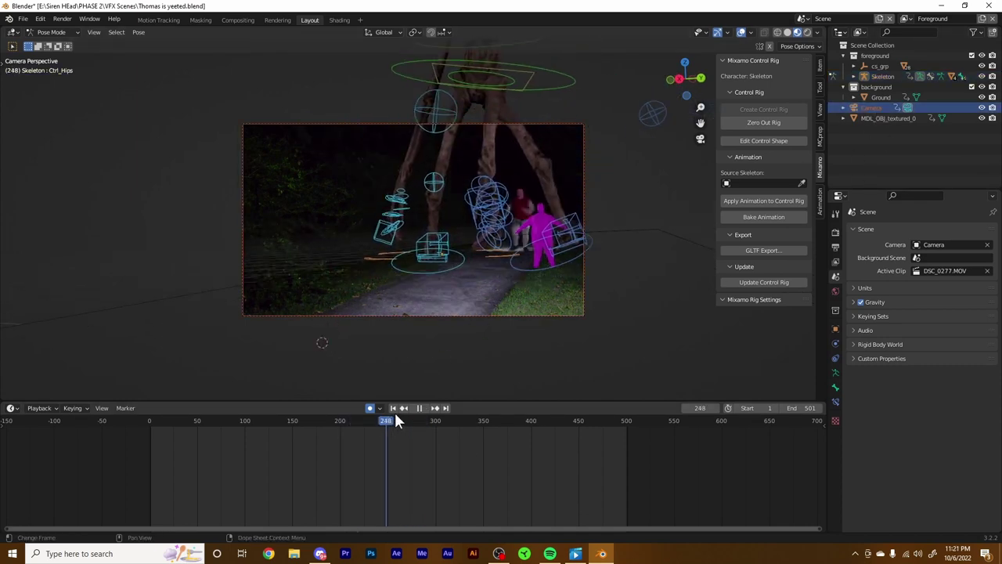
key("ctrl+z")
key("ctrl+z")
key("space")
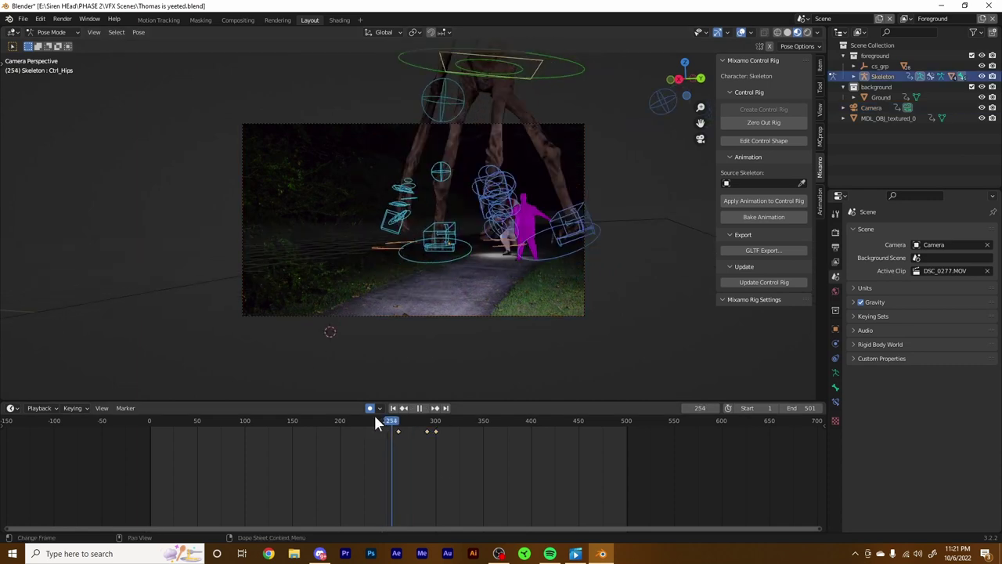
Delete the action from the Camera's animation data and play the shot
scroll(436, 447, "up", 10)
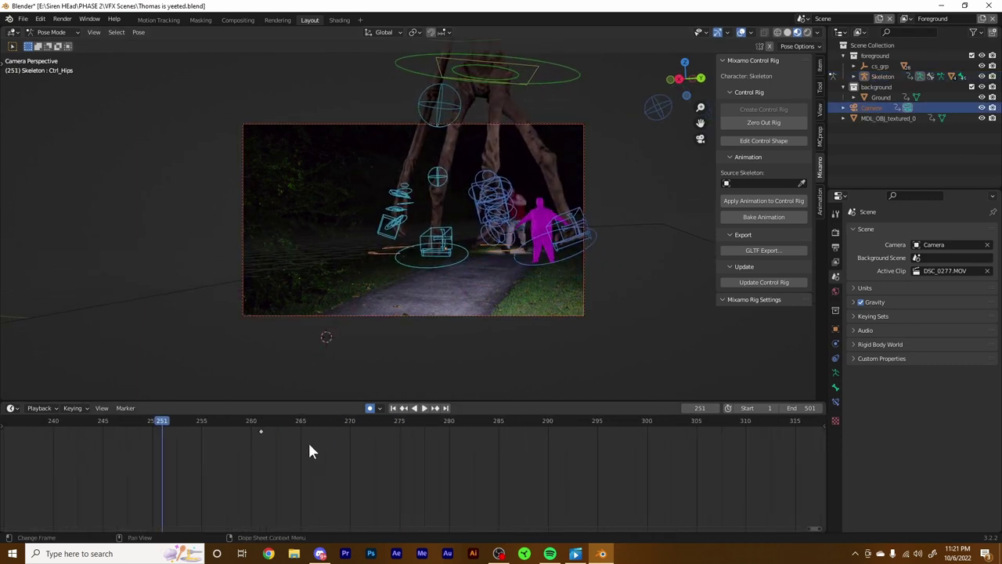
right_click(882, 128)
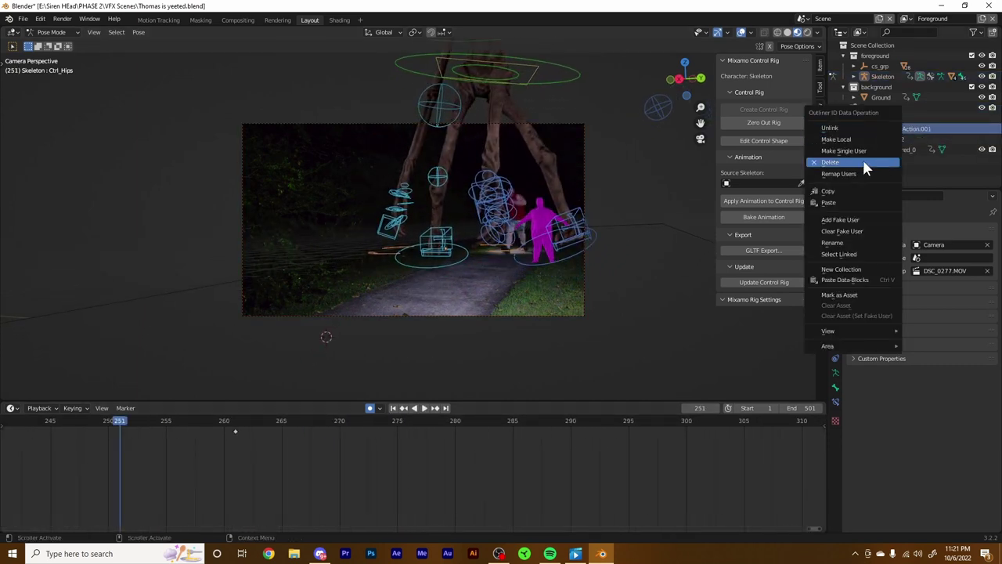
left_click(863, 161)
key("space")
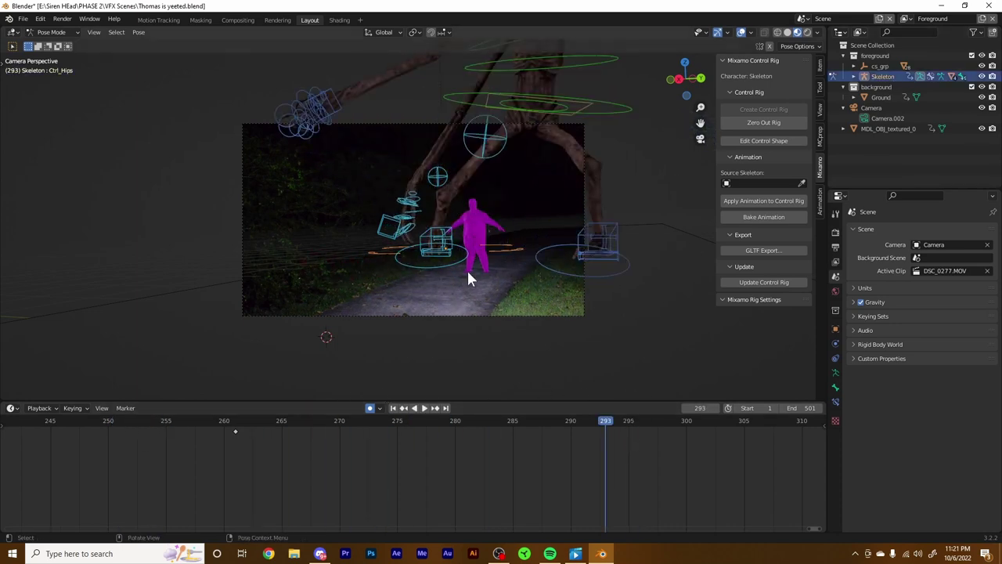
Select all controls and replay the animation through the camera to examine the lead-up to the grab
scroll(541, 329, "down", 2)
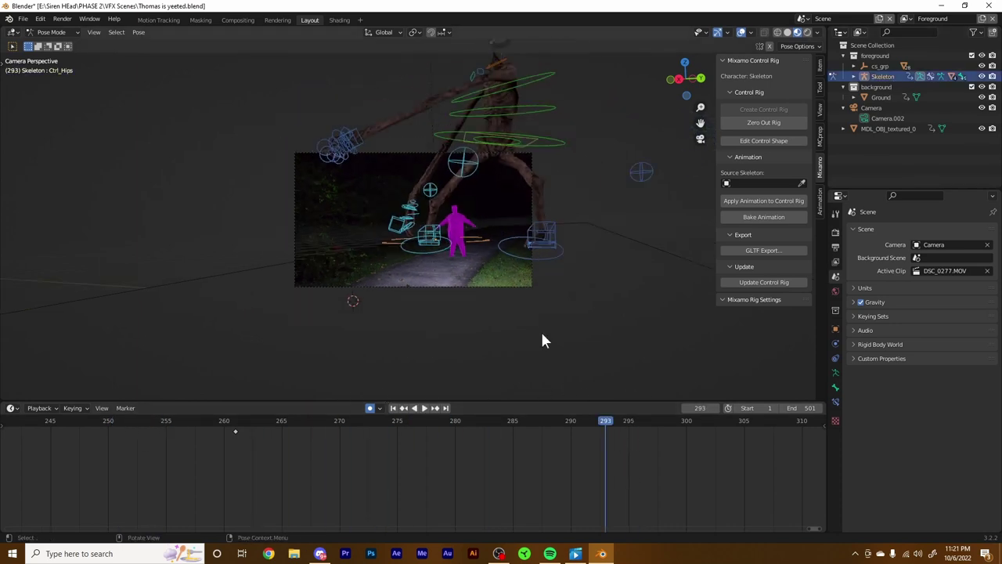
key("a")
scroll(485, 336, "down", 2)
scroll(461, 340, "up", 3)
left_click_drag(523, 419, 208, 411)
key("space")
scroll(210, 415, "down", 7)
middle_click_drag(210, 414, 519, 427)
key("Escape")
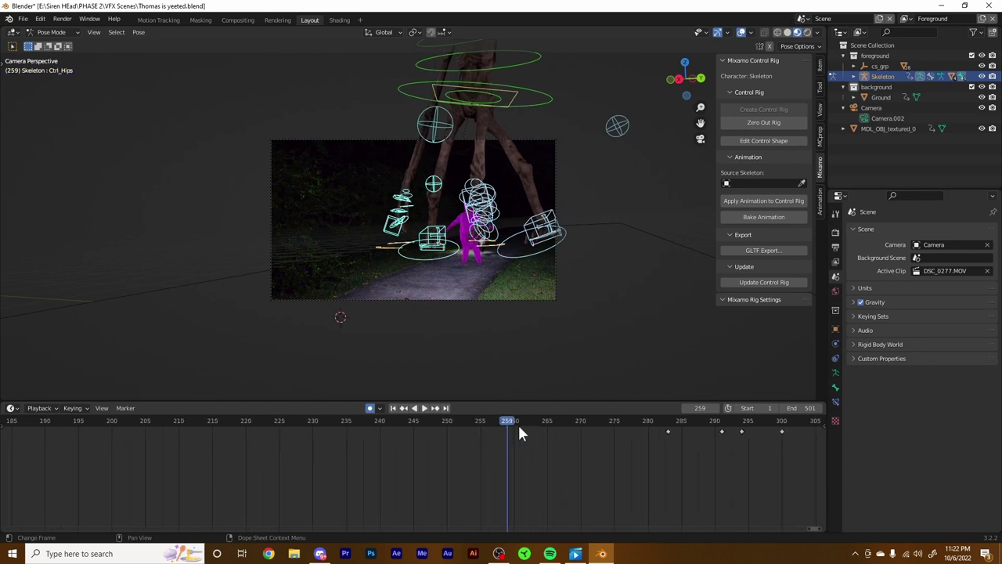
At frame 251, move the left hand IK control about 5.2 m up and out to the creature's side
left_click_drag(473, 424, 387, 427)
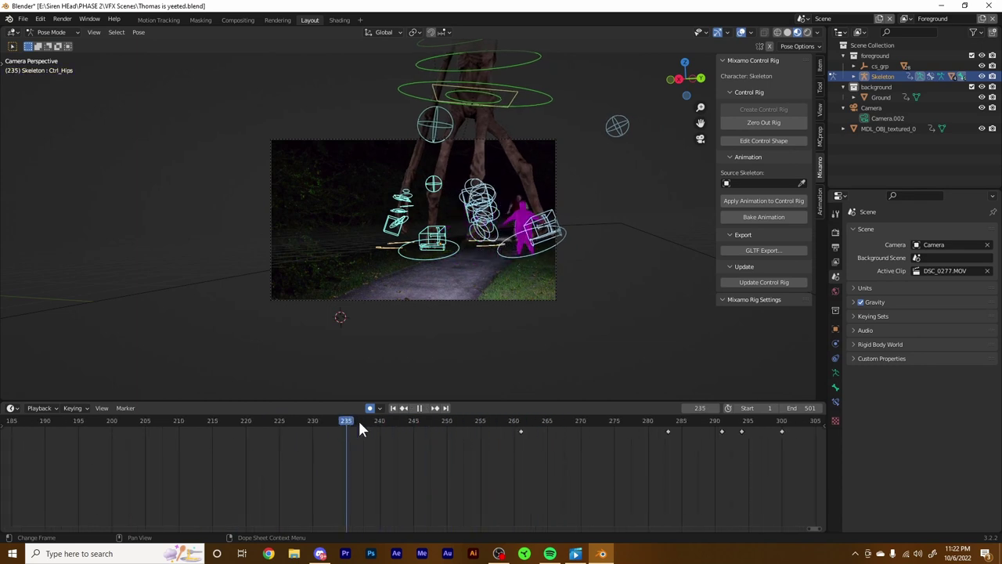
left_click(456, 423)
scroll(571, 221, "down", 2)
left_click(489, 190)
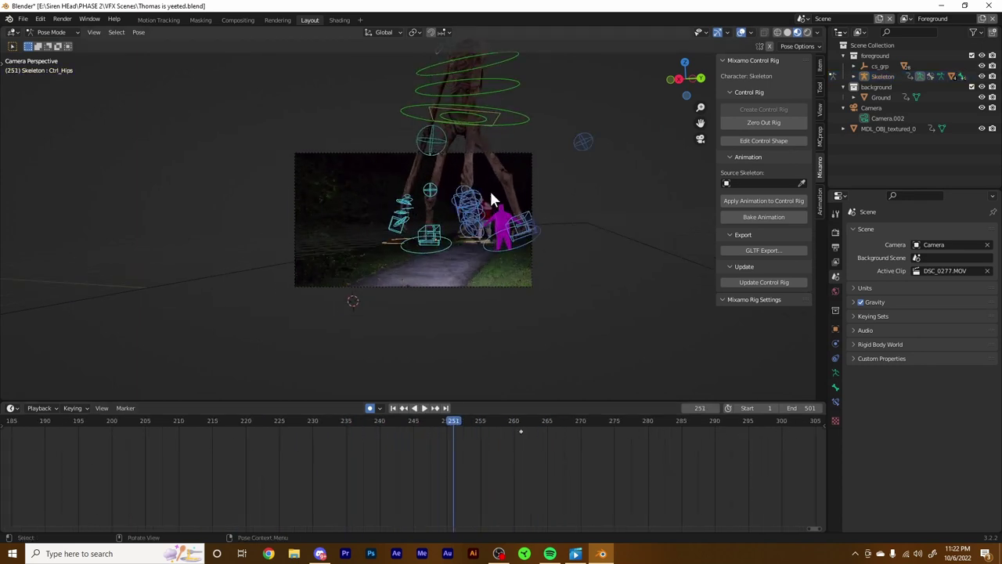
scroll(480, 217, "down", 3)
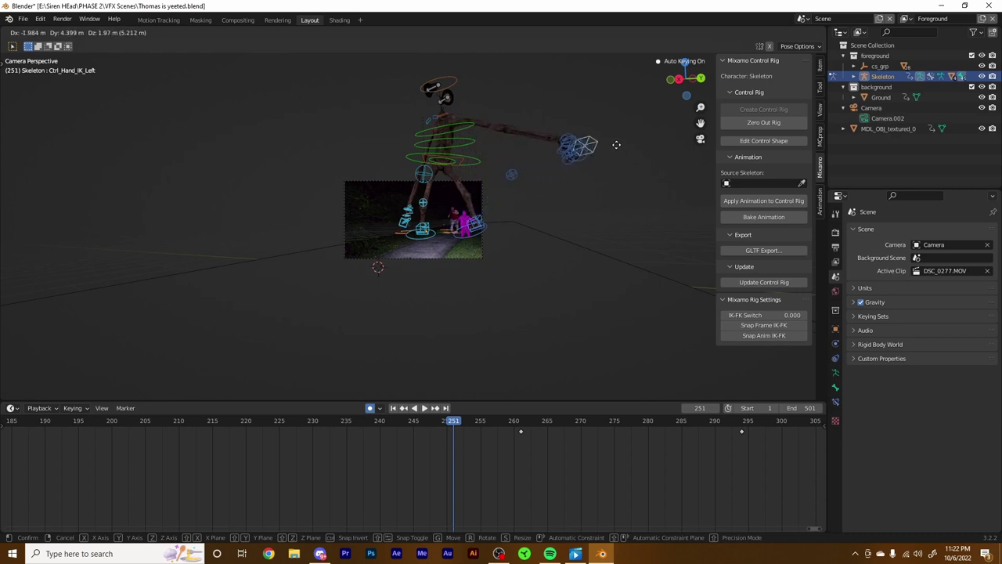
left_click(616, 143)
Delete CameraAction from the Camera's animation data
key("shift+grave")
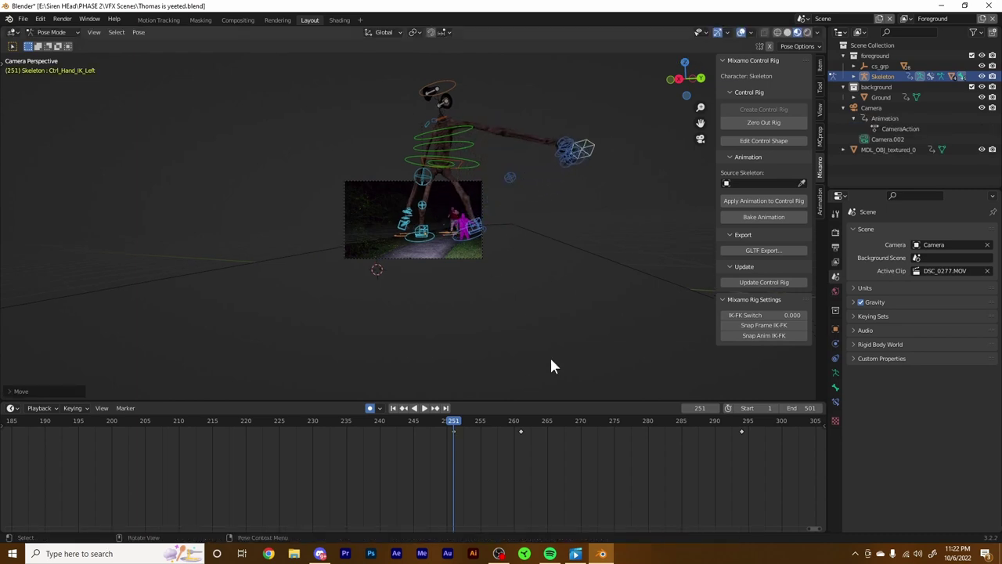
left_click(844, 107)
left_click(875, 108)
left_click(556, 234)
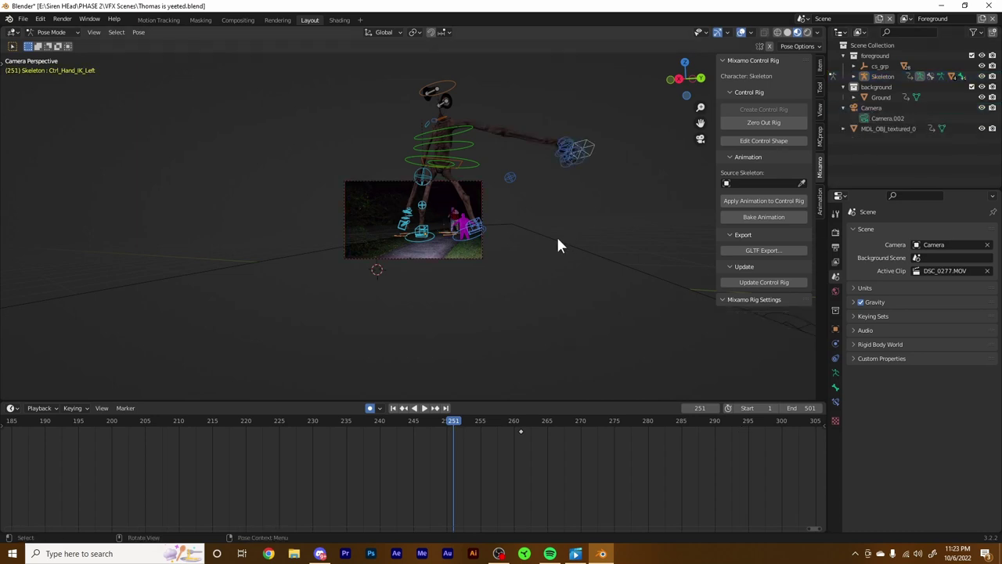
Leave the camera view and rotate the upper spine control Ctrl_Spine2 around Z, turning the torso towards the outstretched left arm
key("KP_0")
key("shift+grave")
key("w")
key("s")
left_click(416, 200)
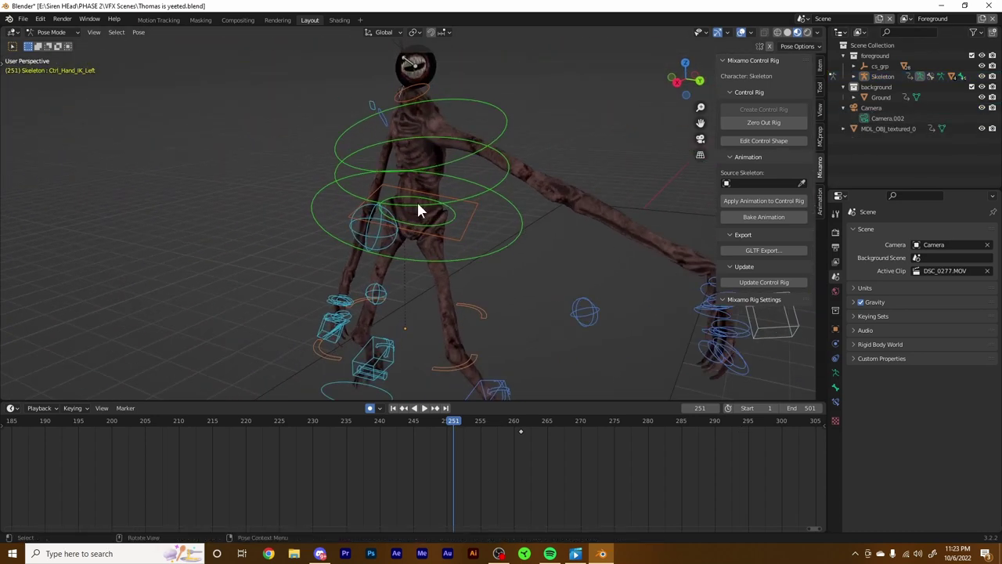
left_click(416, 200)
key("r")
key("z")
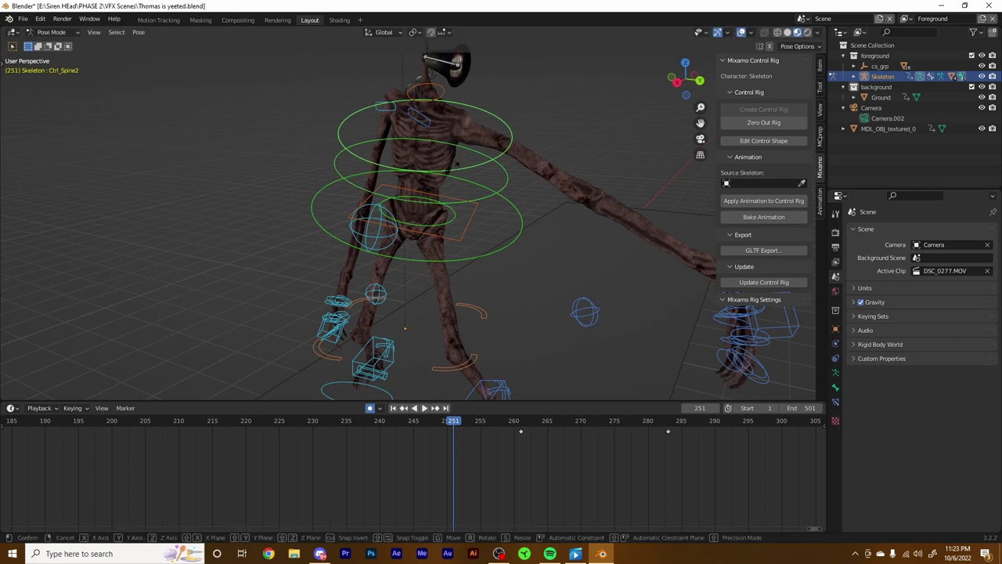
left_click(451, 199)
Lower the left hand IK control along the global Z axis at frame 251
left_click(748, 319)
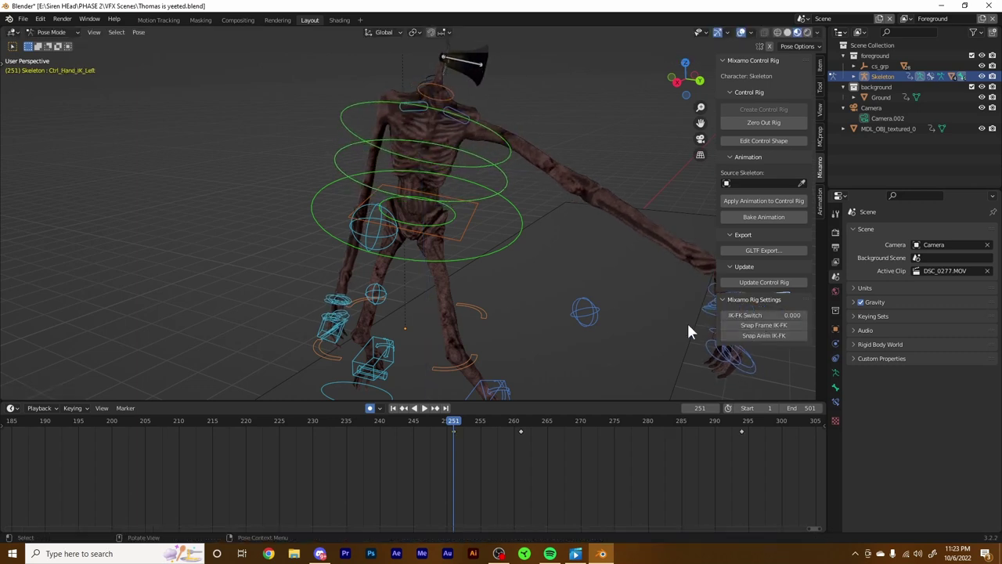
left_click(687, 323)
scroll(681, 318, "down", 3)
left_click(591, 273)
key("g")
key("z")
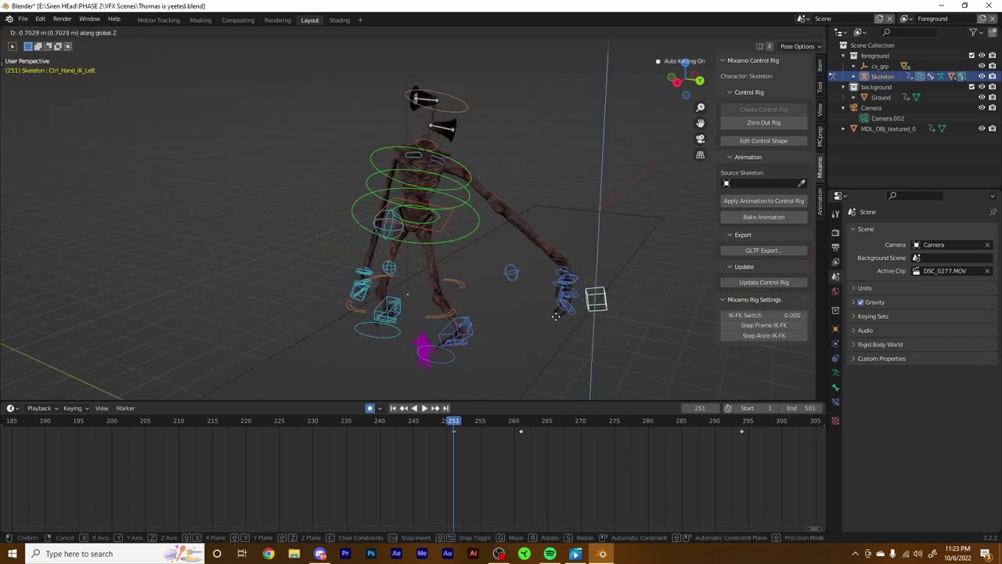
left_click(532, 338)
Rotate the left hand IK control around the global X and Y axes to turn the hand outwards
key("r")
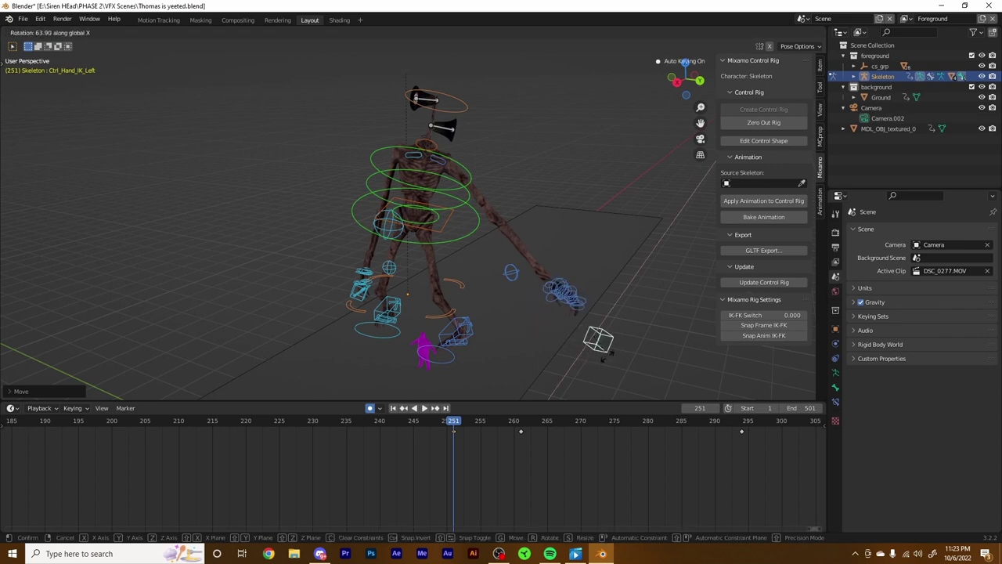
left_click(657, 336)
key("r")
key("y")
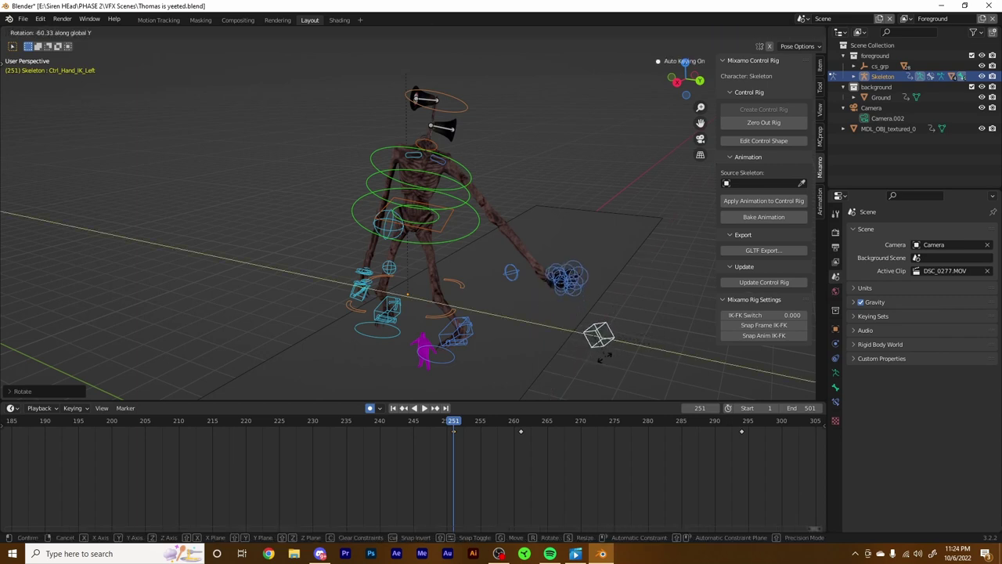
key("r")
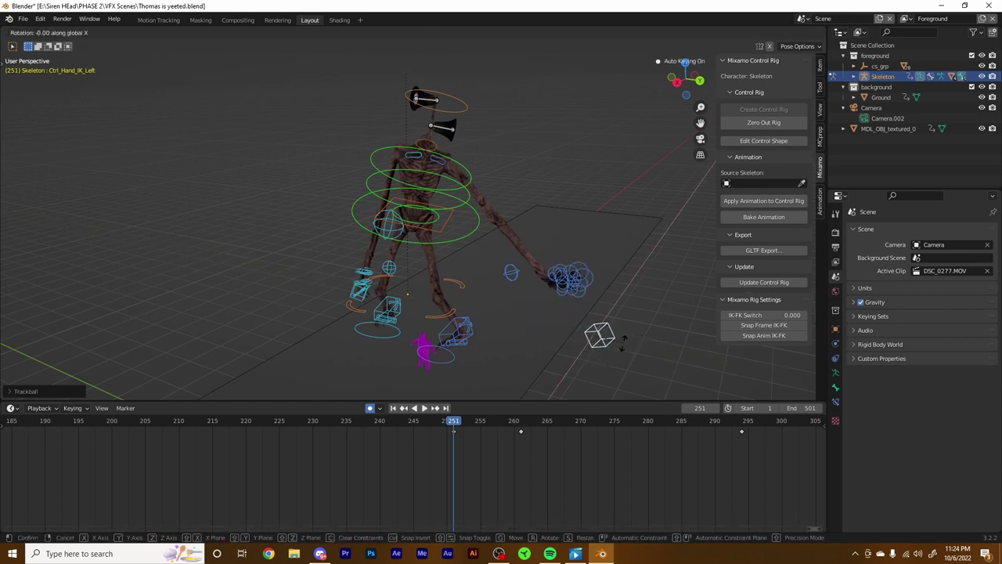
left_click(656, 251)
Reposition the left hand IK control from two viewing angles, bringing the hand closer to the body
middle_click_drag(508, 233, 329, 274)
middle_click_drag(399, 368, 412, 222, "shift")
key("g")
left_click(439, 329)
middle_click_drag(439, 328, 638, 328)
scroll(489, 231, "up", 1)
key("g")
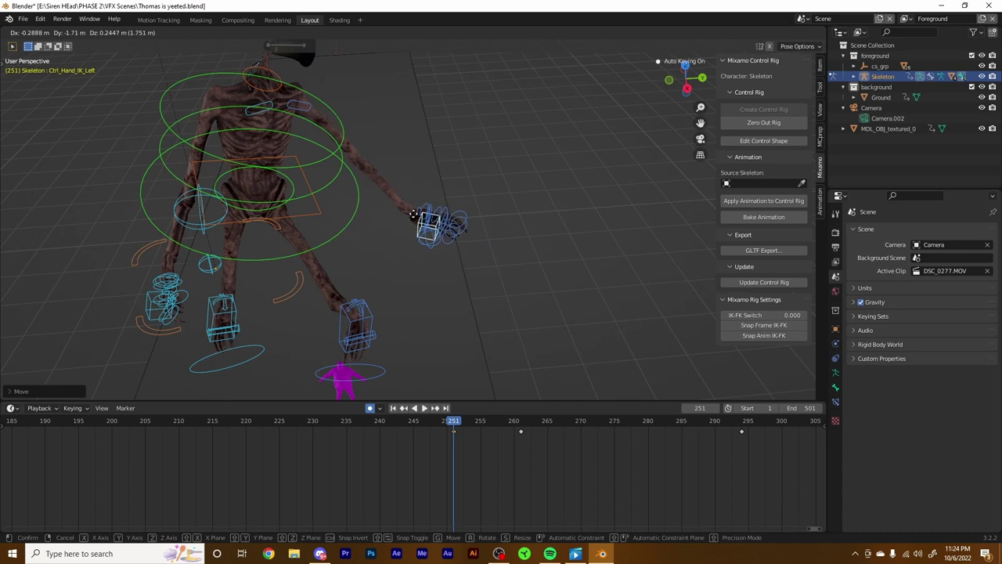
left_click(427, 217)
Preview the reach through the camera and move the left hand IK control beside the person at frame 257
key("KP_0")
key("space")
key("space")
left_click_drag(514, 424, 493, 424)
scroll(501, 306, "up", 2)
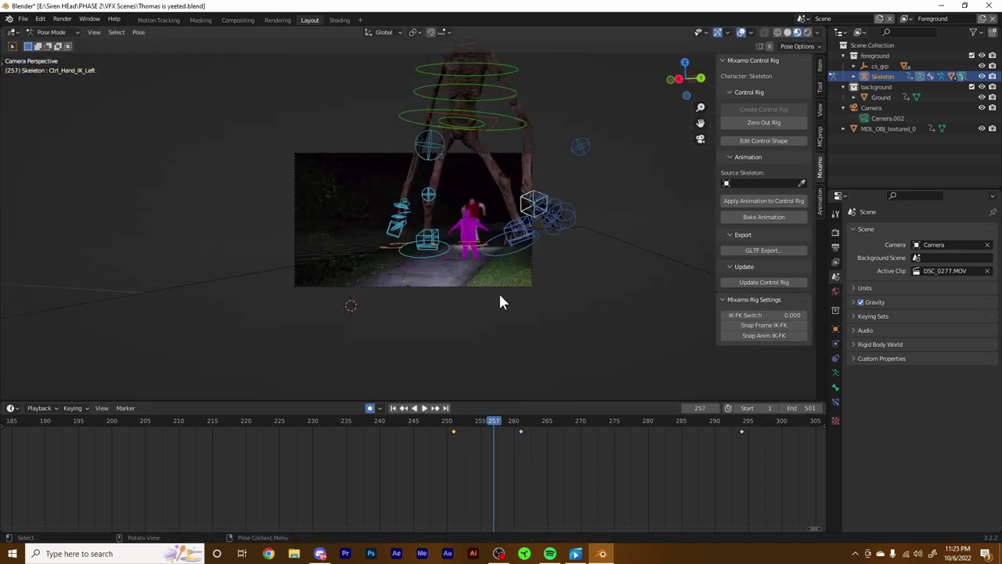
middle_click_drag(501, 302, 428, 239)
key("g")
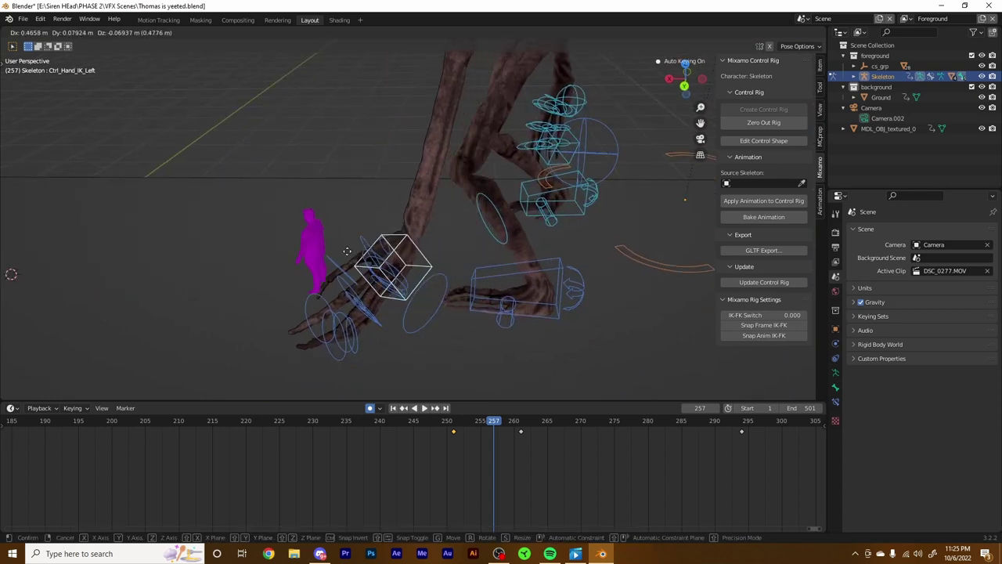
left_click(392, 285)
key("shift+grave")
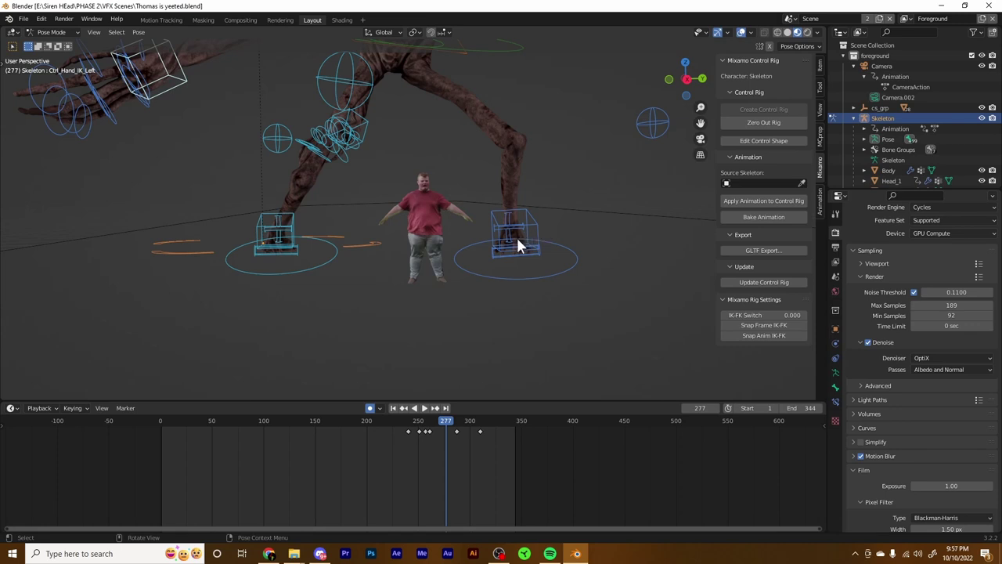
key("shift+grave")
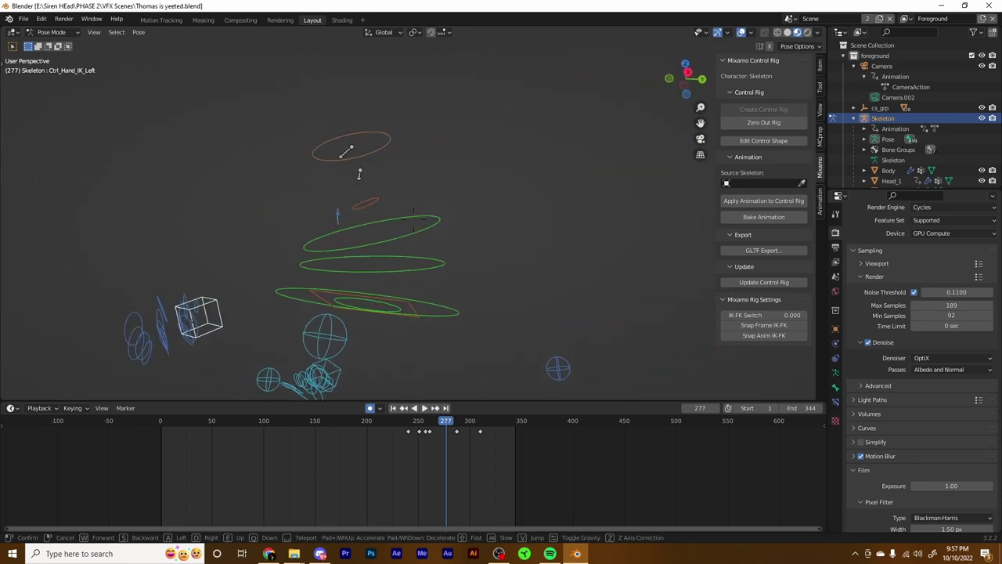
Inspect the creature's pose at frame 277 from the siren head down to the person between its feet
key("w")
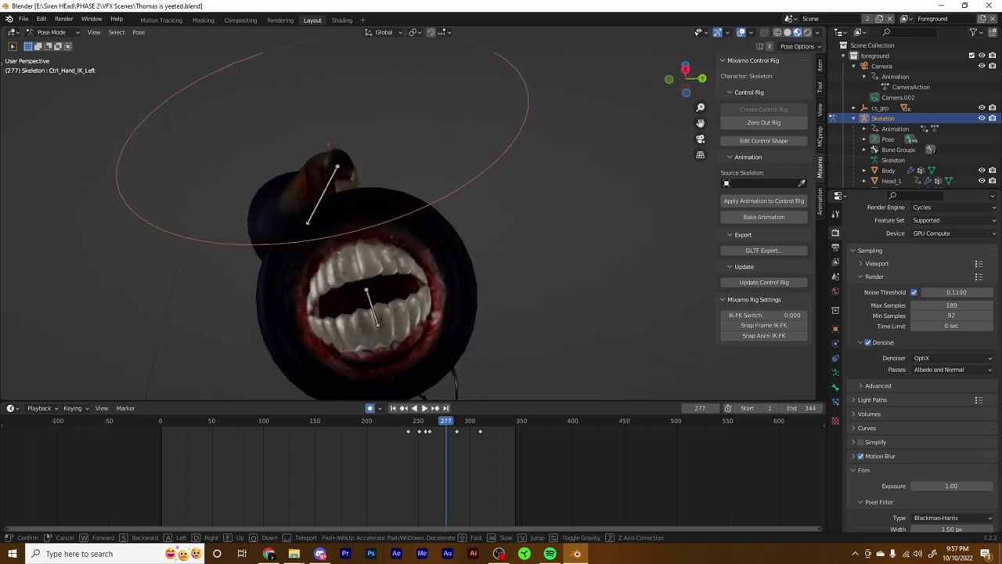
key("s")
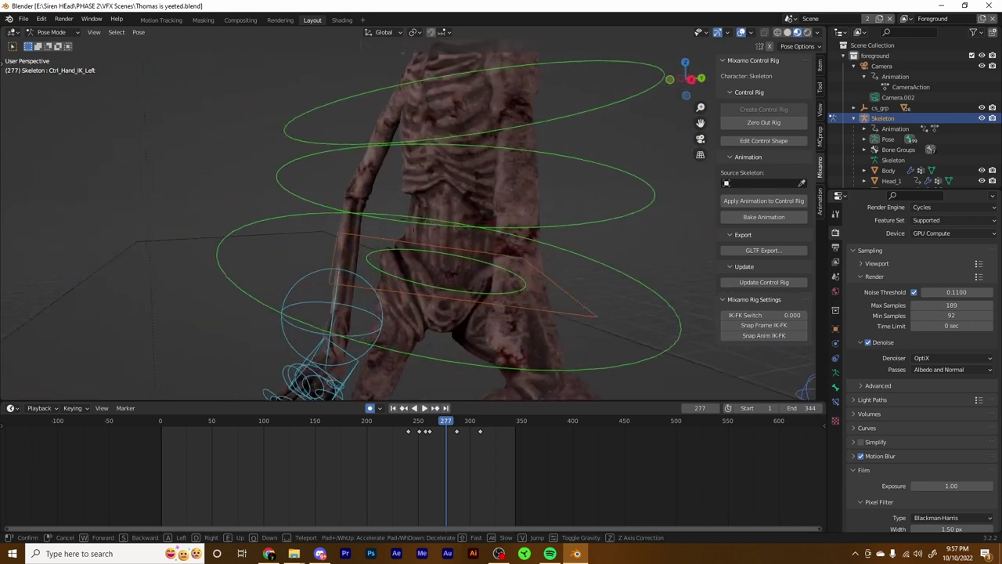
key("w")
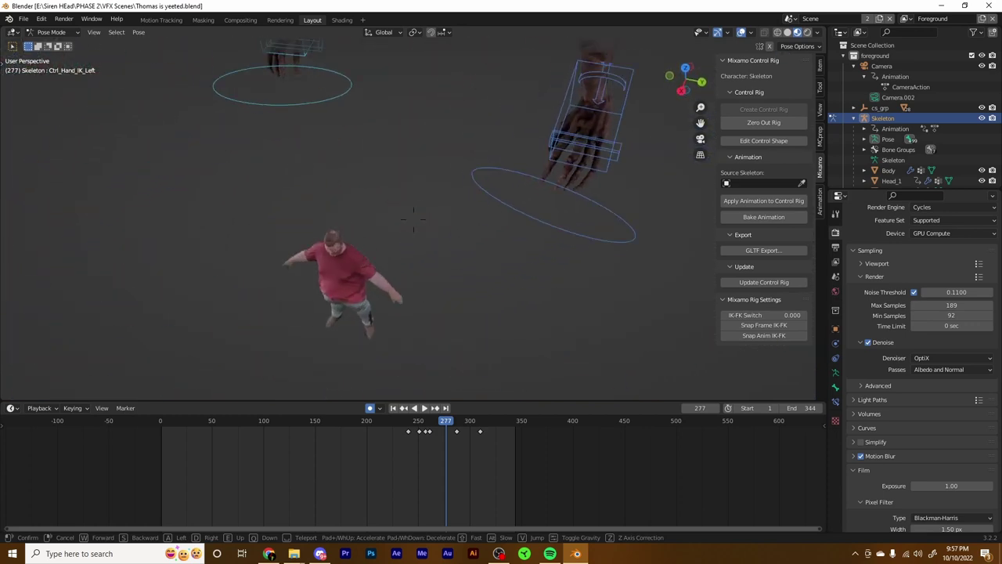
key("s")
left_click(413, 219)
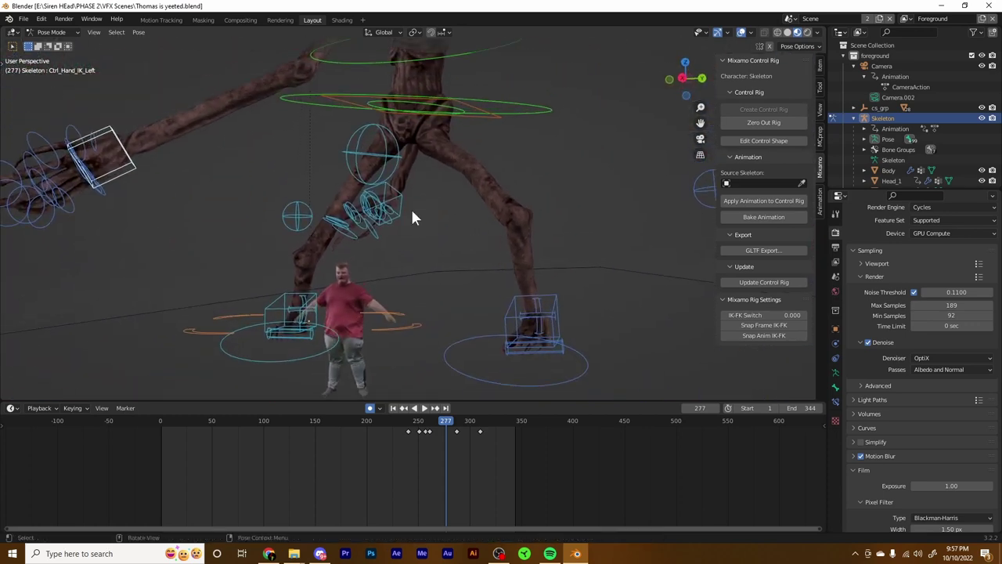
Play back the rendered slap test animation in the animation player and close the playback
left_click(63, 19)
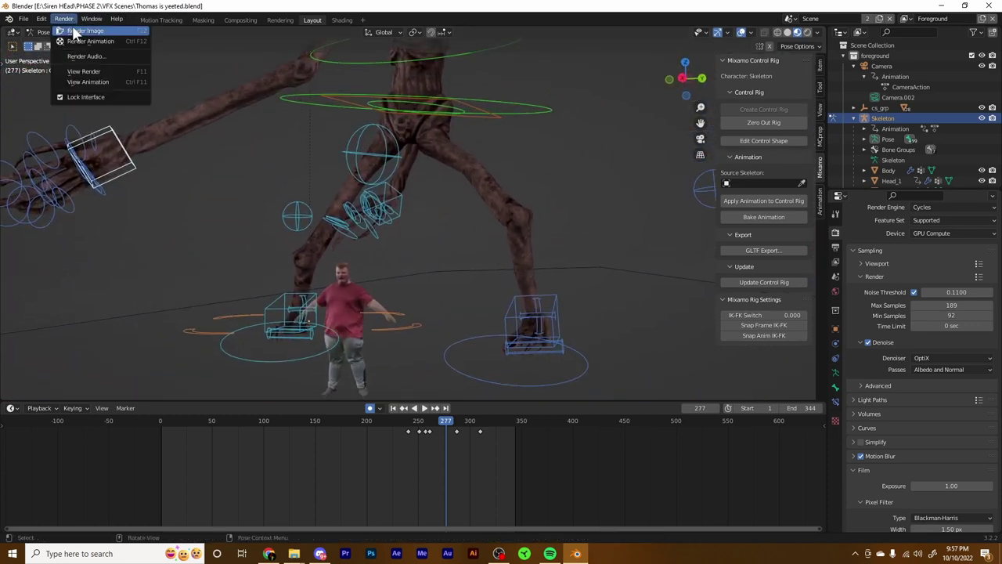
left_click(93, 81)
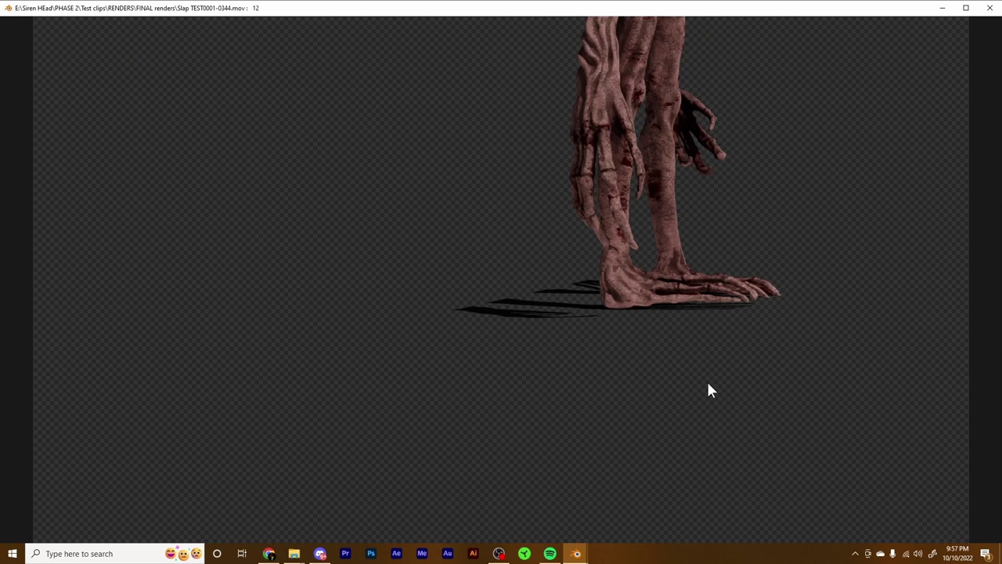
key("Escape")
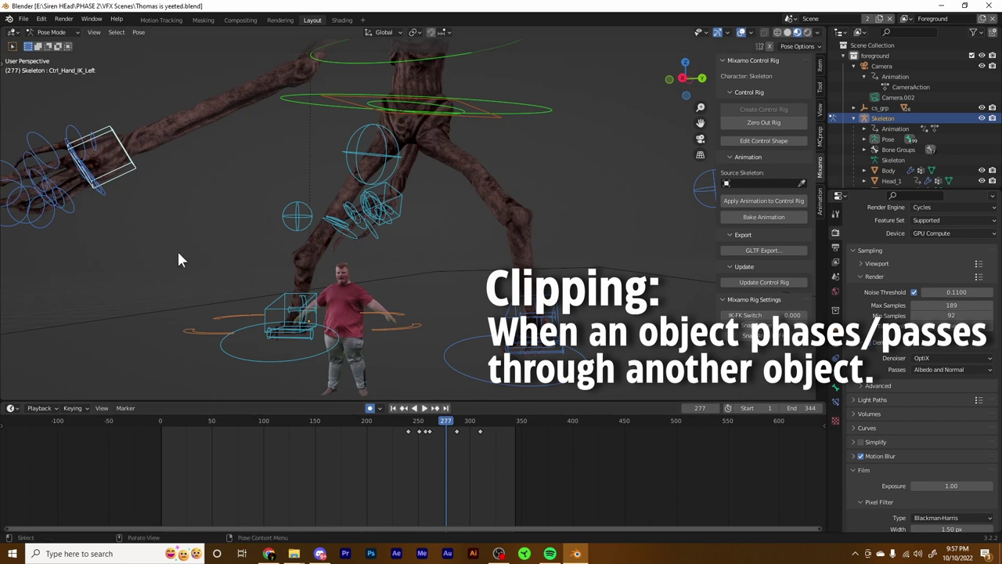
Switch to Object Mode, select the scanned person model and examine it close up and from farther back
left_click(64, 35)
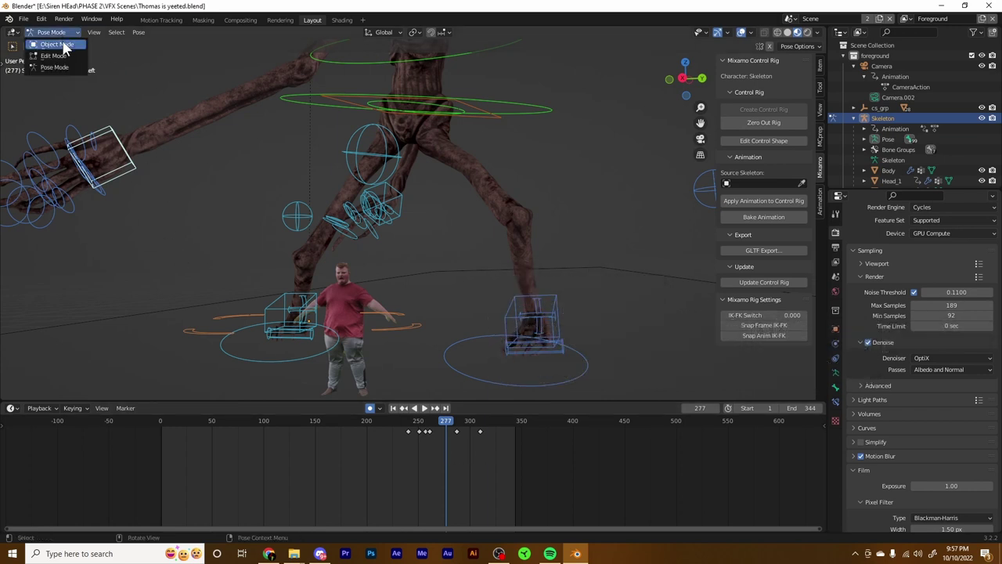
left_click(65, 44)
left_click(168, 278)
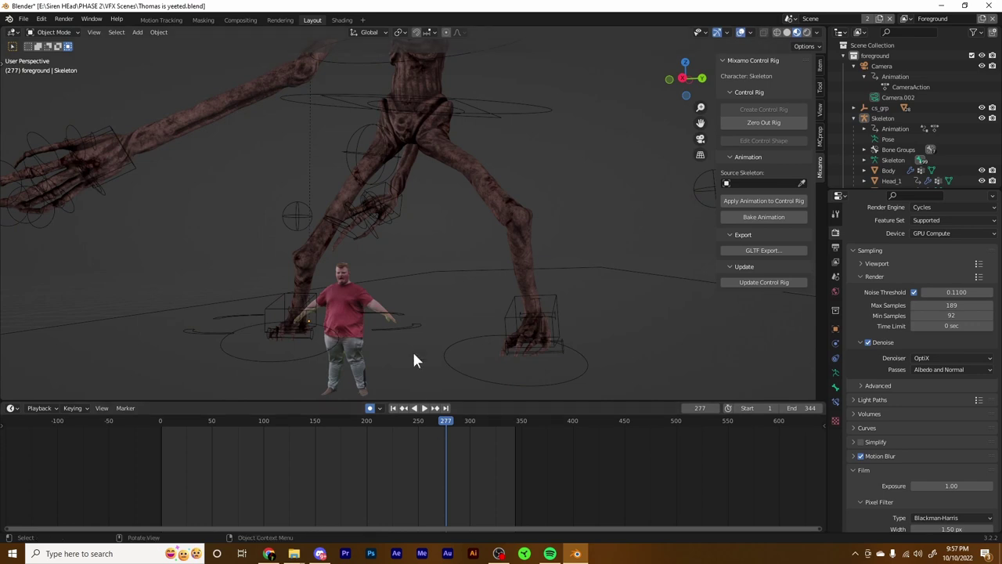
left_click(355, 323)
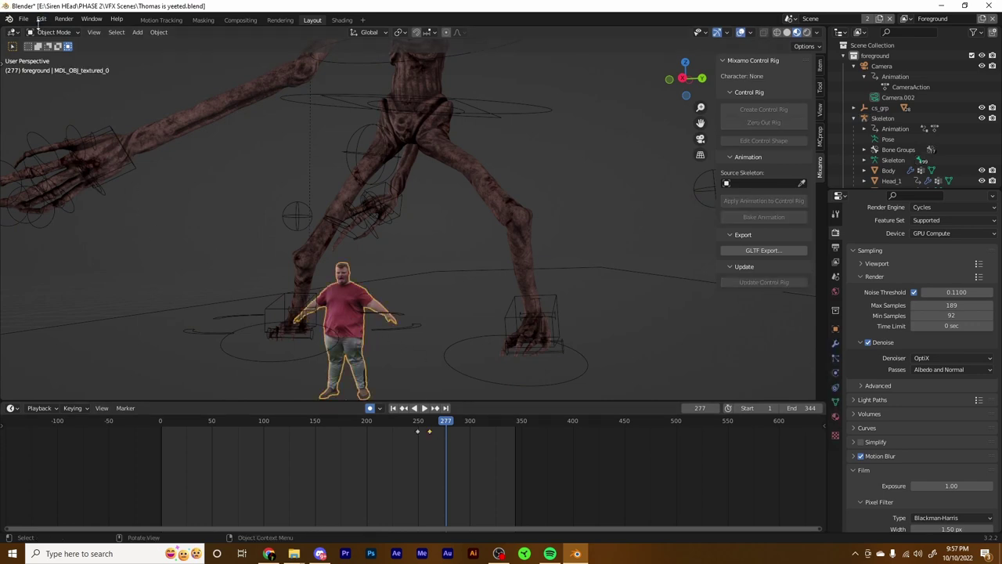
scroll(316, 342, "up", 1)
scroll(317, 342, "down", 1)
key("shift+grave")
key("w")
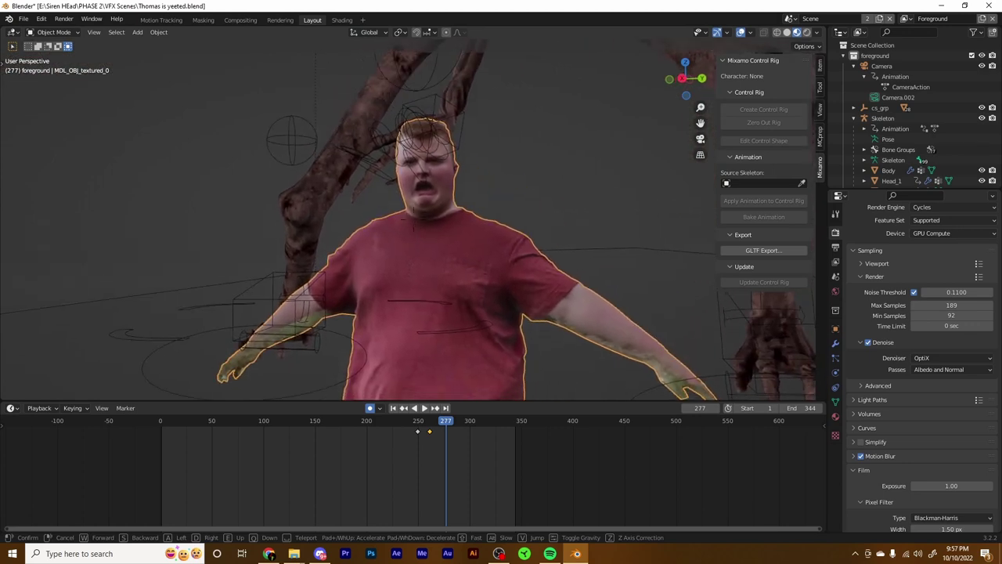
key("s")
left_click(412, 214)
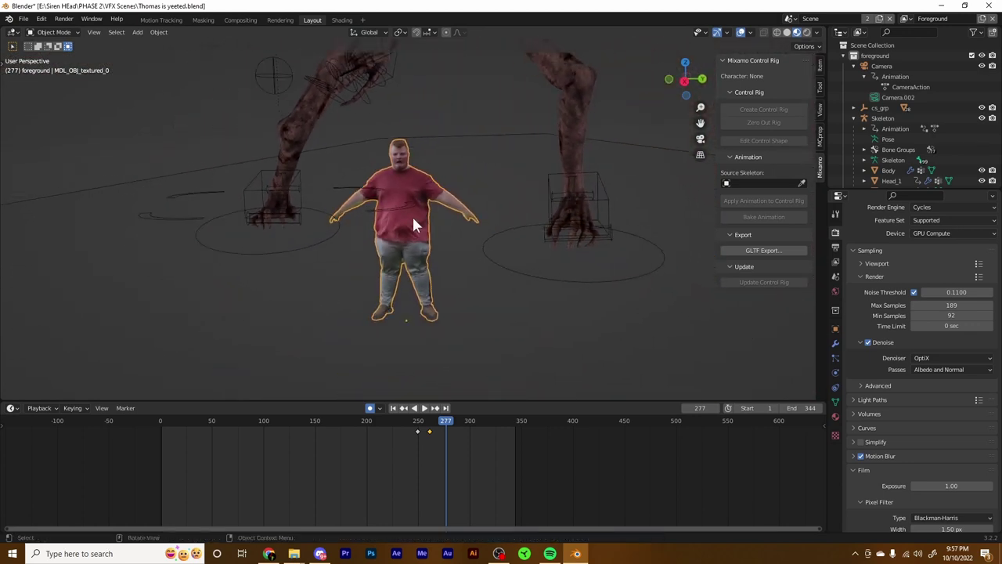
Open the file browser for appending data from another Blender file
left_click(24, 19)
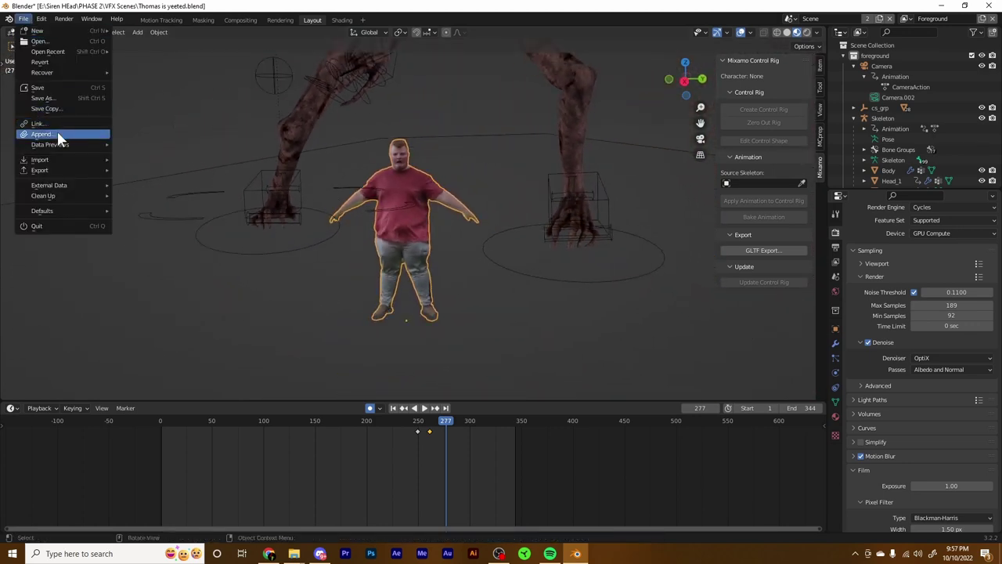
left_click(58, 133)
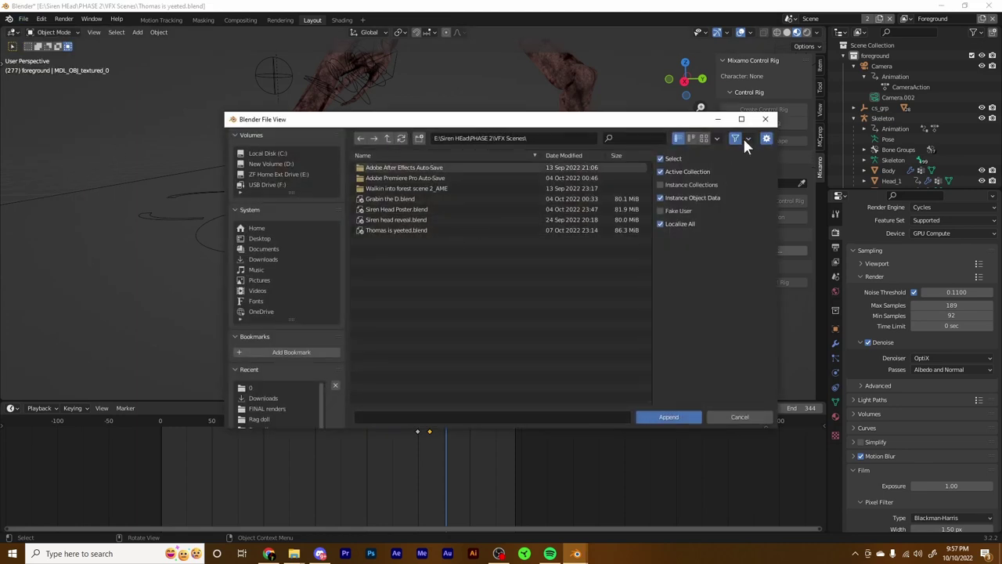
Move the rigged person's armature along the global Y axis clear of the original model and enlarge it slightly
key("g")
key("y")
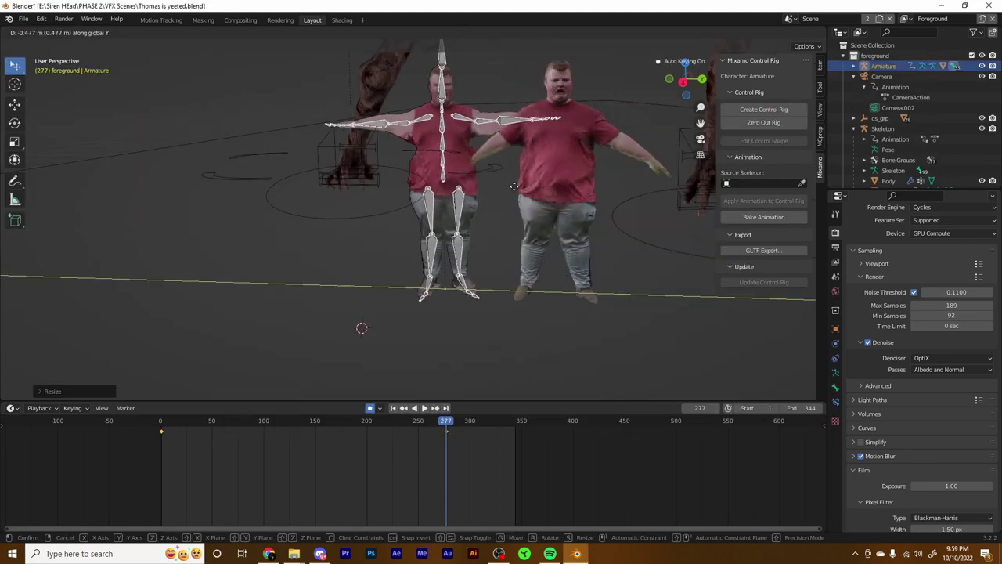
left_click(455, 184)
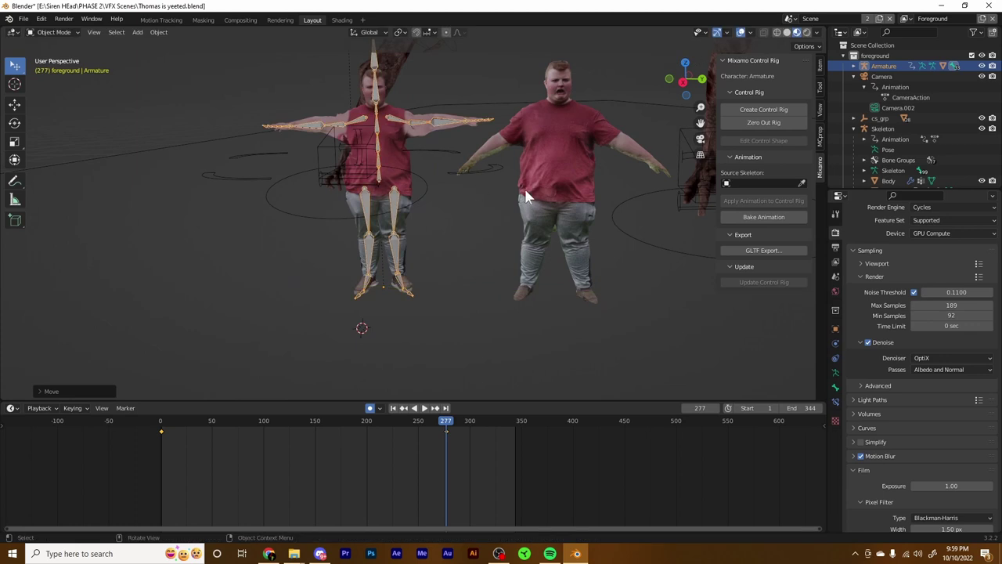
key("s")
left_click(480, 232)
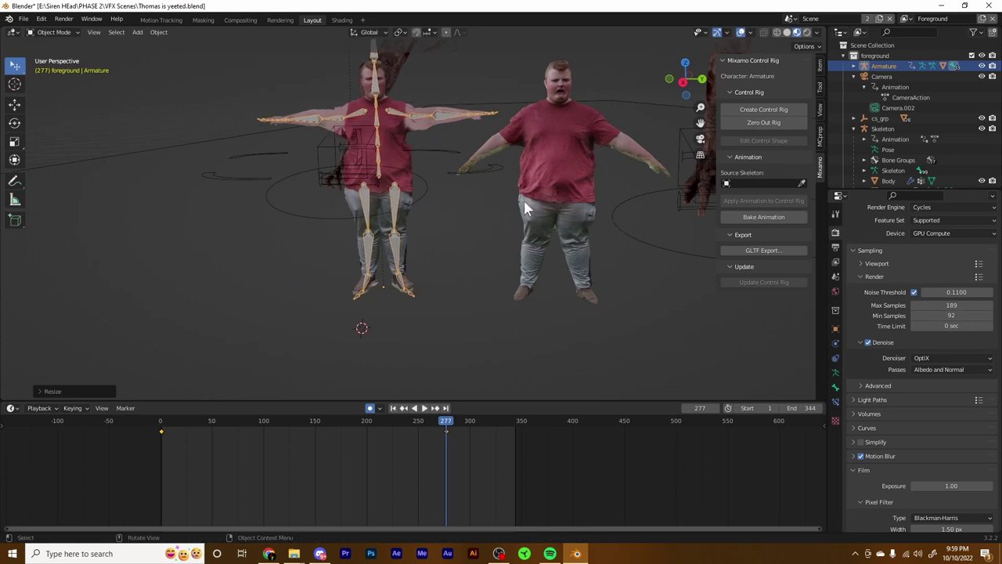
left_click(464, 233)
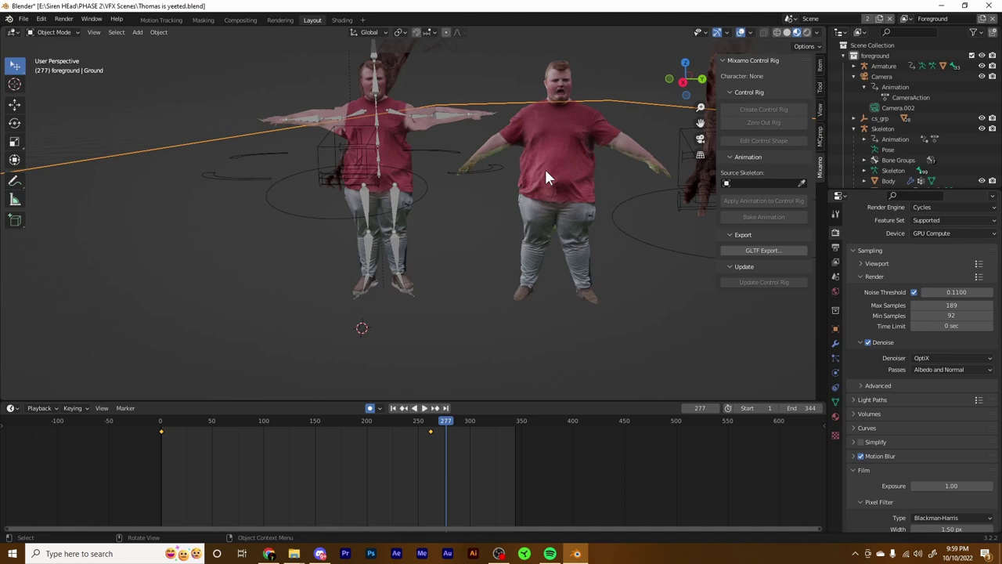
Go to frame 261 in the camera view and delete the original unrigged person model
key("KP_0")
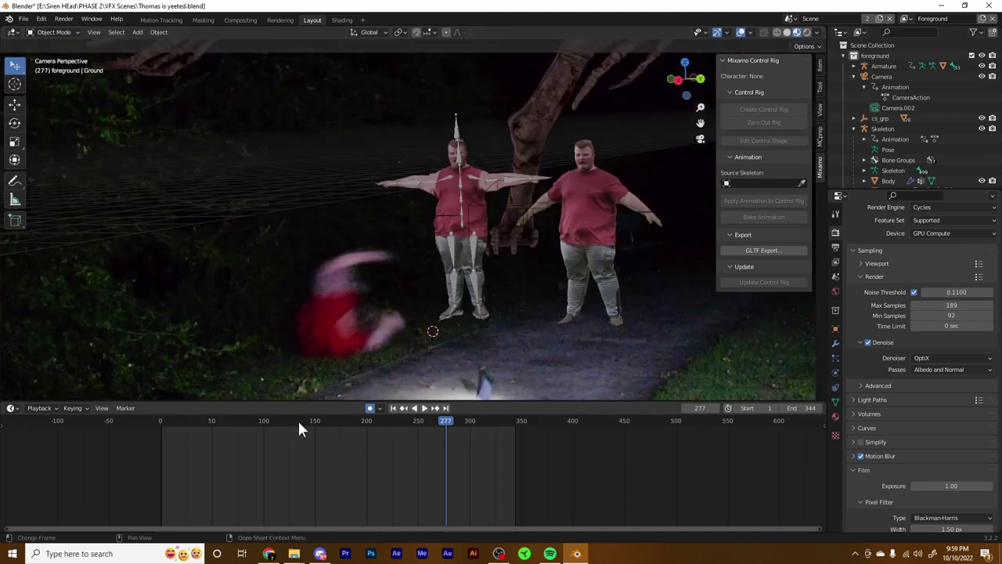
key("space")
left_click_drag(298, 423, 431, 407)
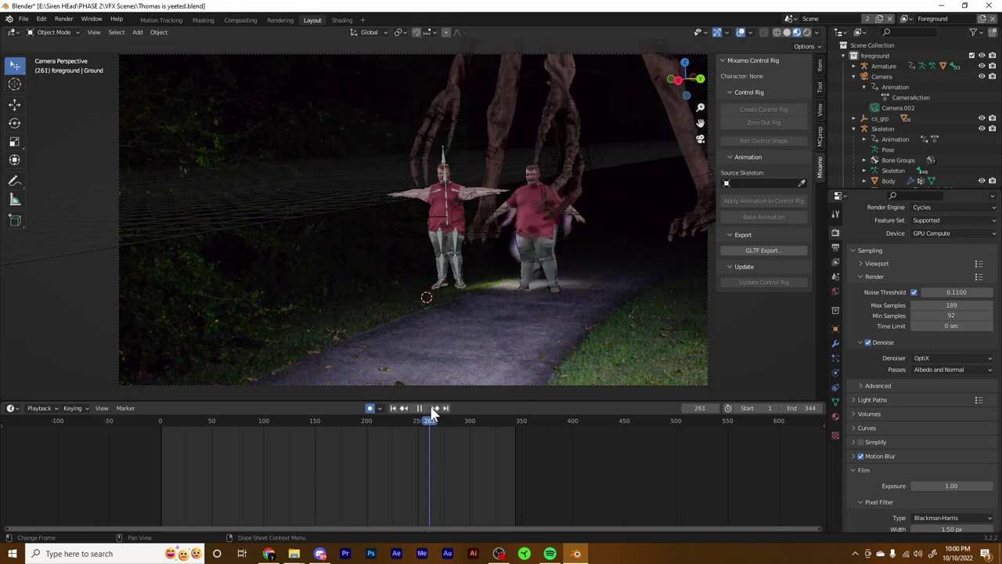
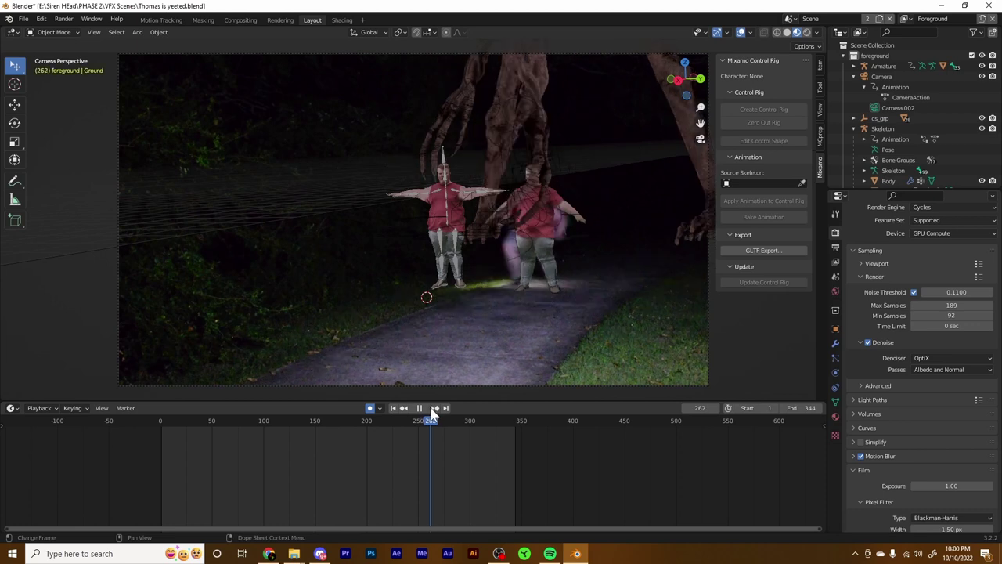
key("space")
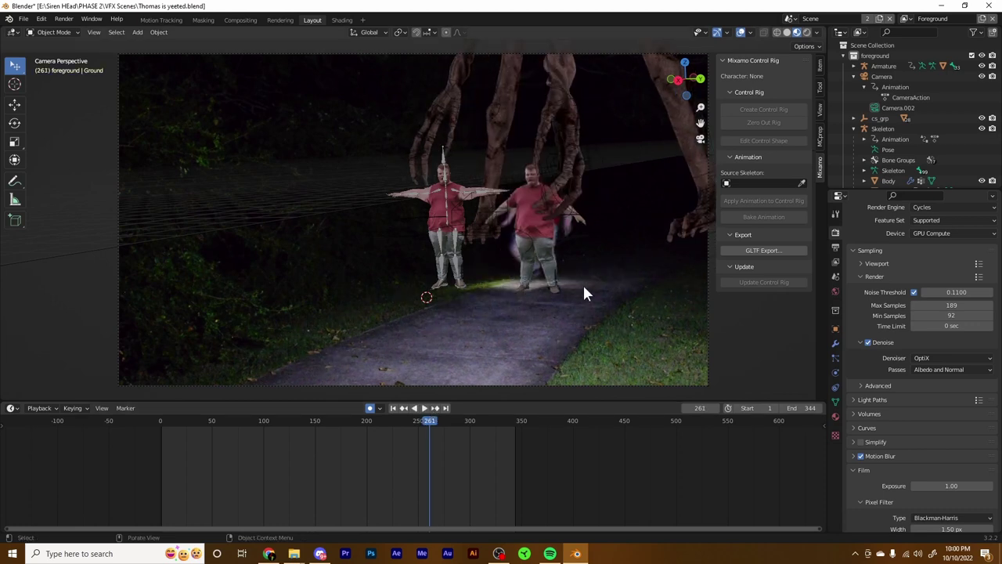
left_click(550, 237)
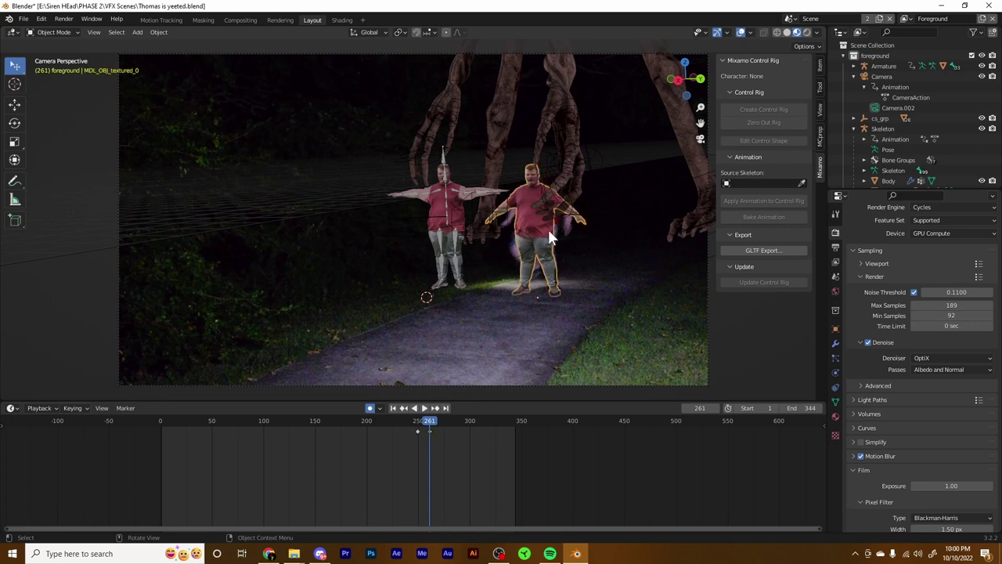
key("Delete")
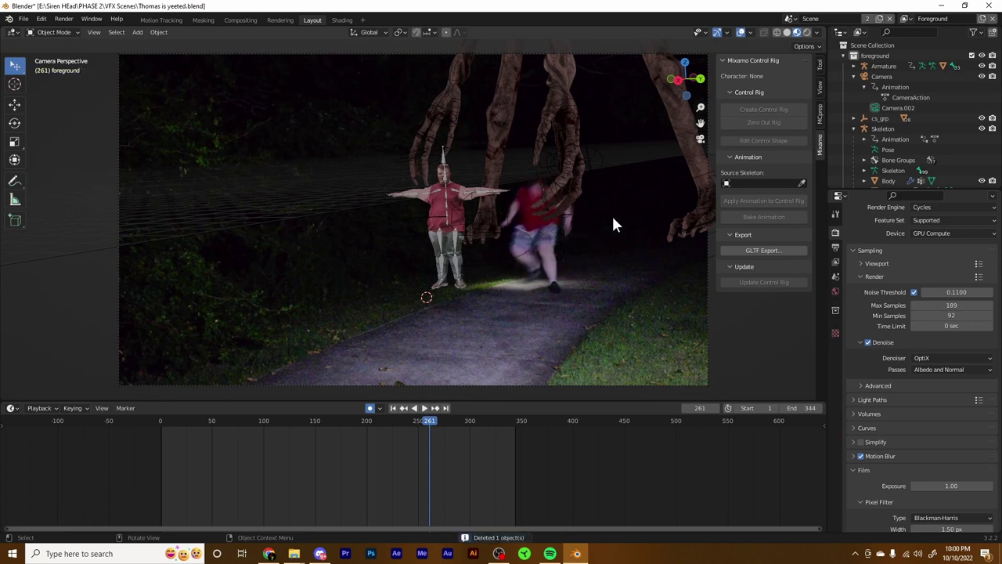
At frame 260, move the person's armature along its local X and Y axes onto the person in the footage
key("Left")
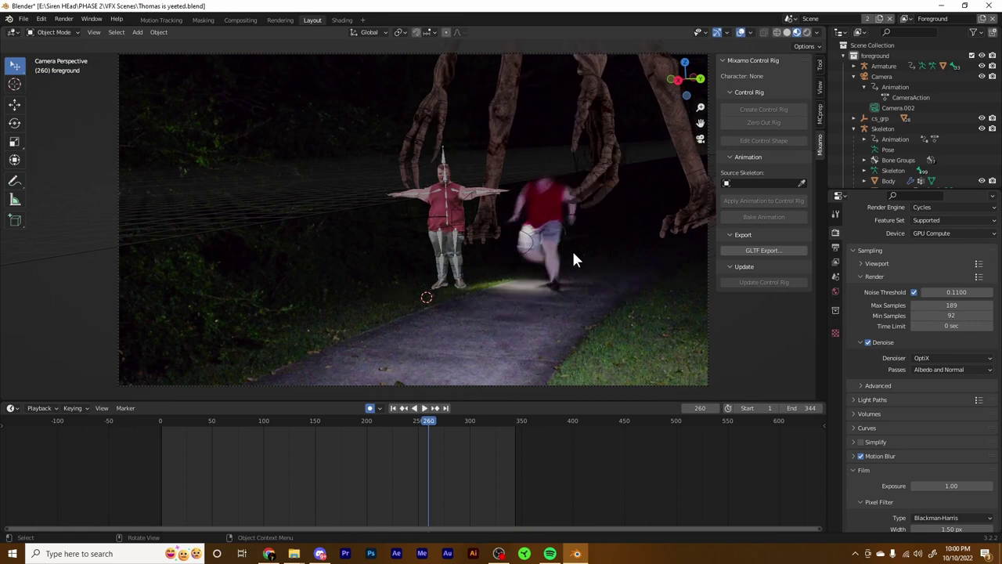
left_click(457, 241)
key("g")
key("x")
key("x")
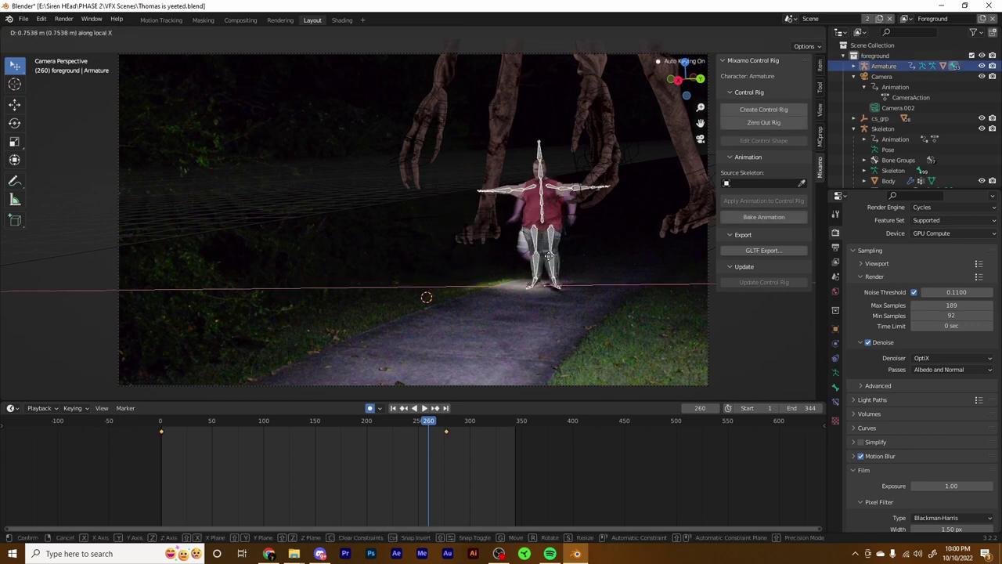
key("y")
key("y")
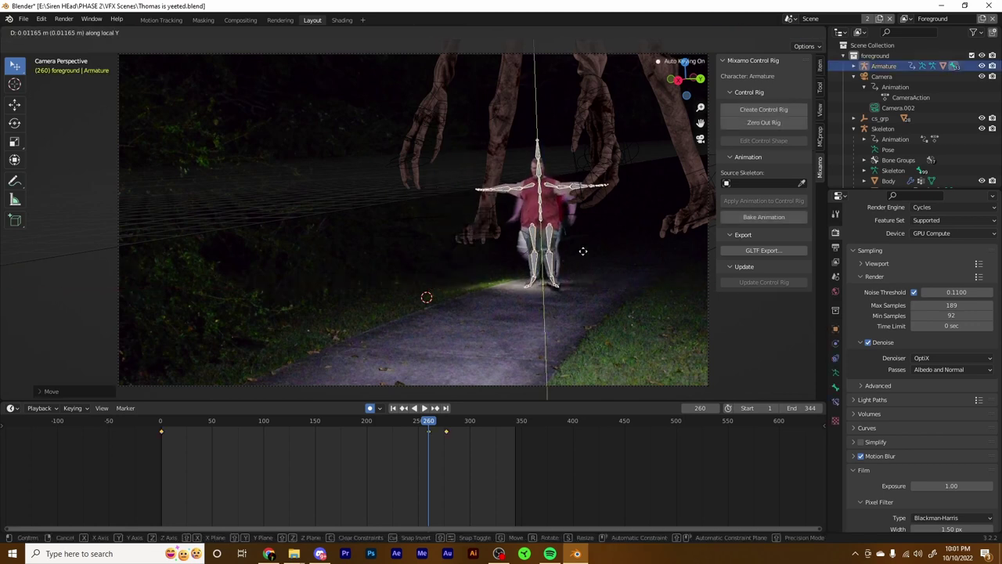
left_click(583, 252)
Rotate the person's armature around the Z axis to match the facing of the person in the footage
scroll(604, 285, "up", 3)
middle_click_drag(604, 285, 344, 258, "shift")
scroll(345, 258, "up", 4)
middle_click_drag(365, 319, 369, 281, "shift")
scroll(369, 281, "down", 2)
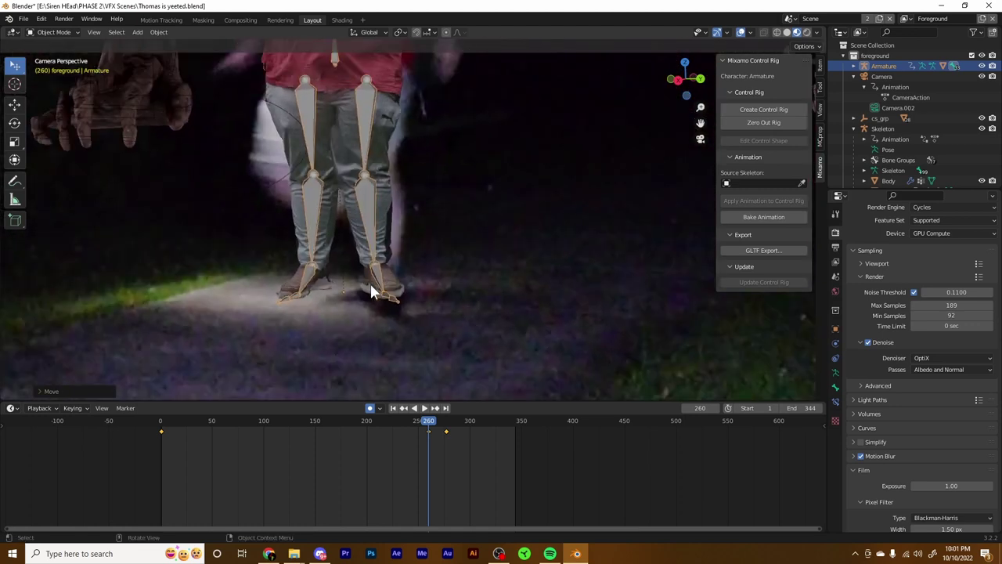
scroll(420, 226, "down", 2)
key("r")
key("z")
left_click(459, 237)
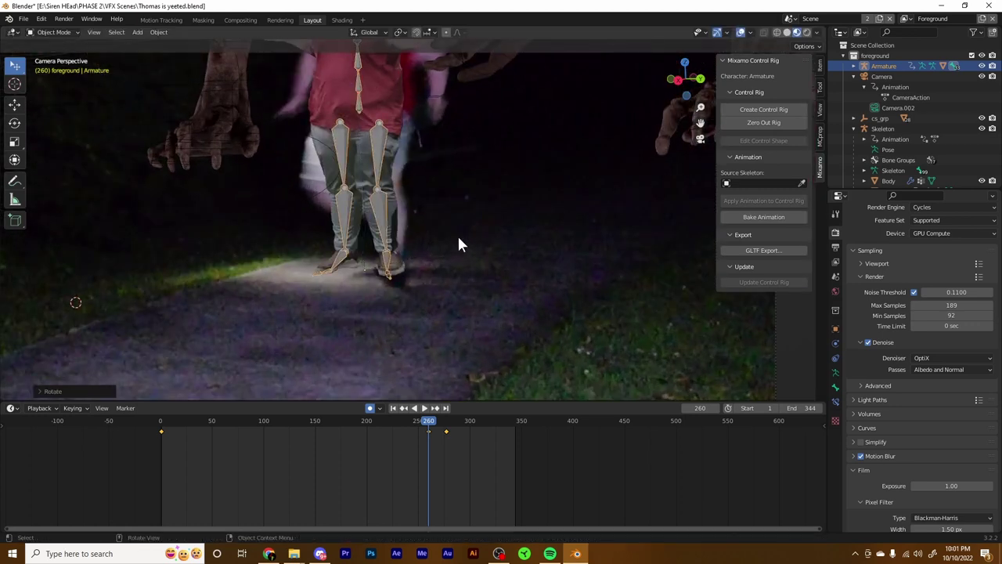
Compare the armature with the footage in wireframe shading and return to Material Preview
key("Right")
key("Right")
key("shift+z")
key("ctrl+z")
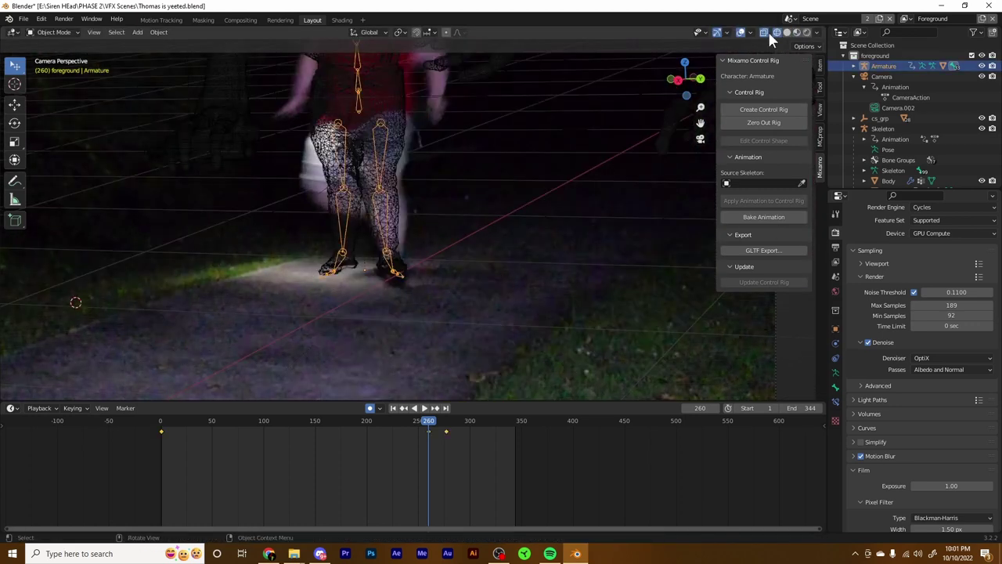
left_click(796, 32)
Switch the person's armature to Pose Mode and rotate the left foot bone around the Z and X axes
left_click(58, 32)
left_click(61, 67)
key("r")
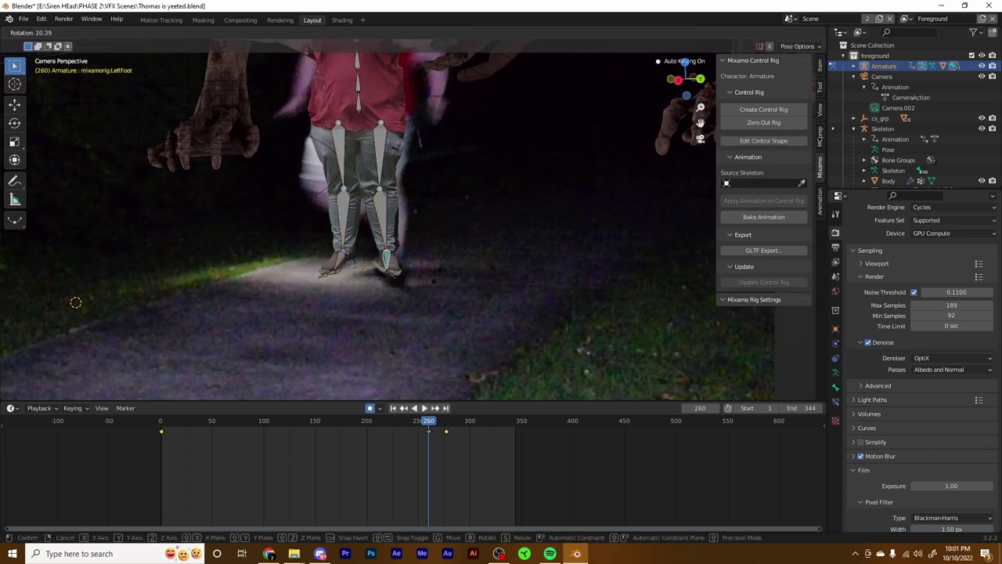
key("z")
left_click(583, 260)
key("r")
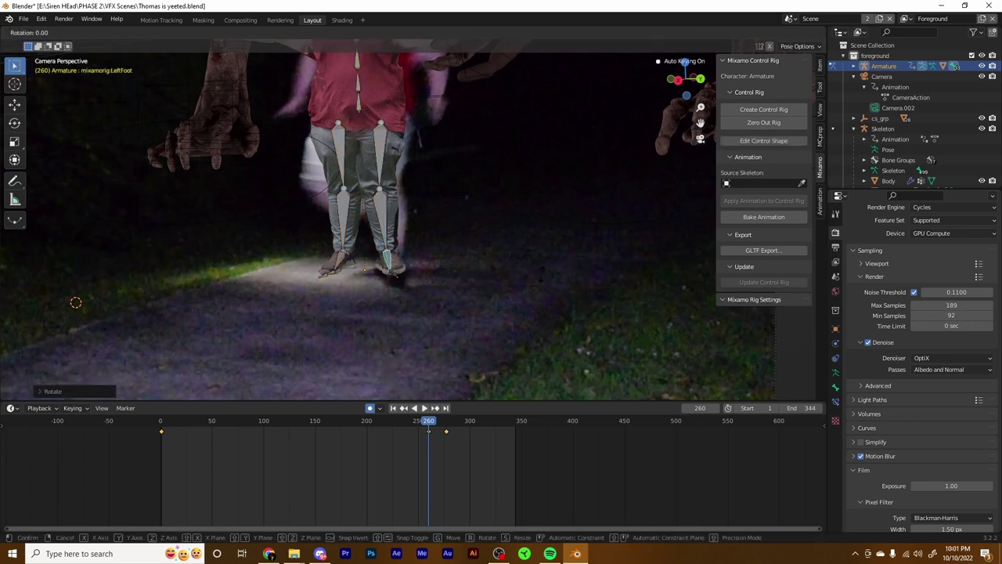
key("x")
left_click(540, 279)
Turn the person's whole armature around the global Z axis in Object Mode and return to Pose Mode
left_click(383, 225)
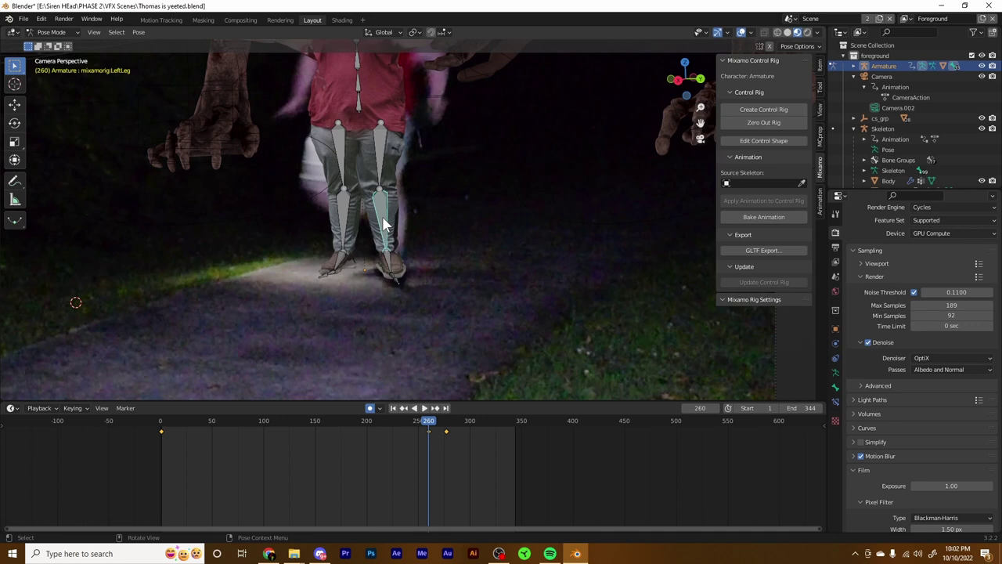
key("ctrl+Tab")
key("r")
key("z")
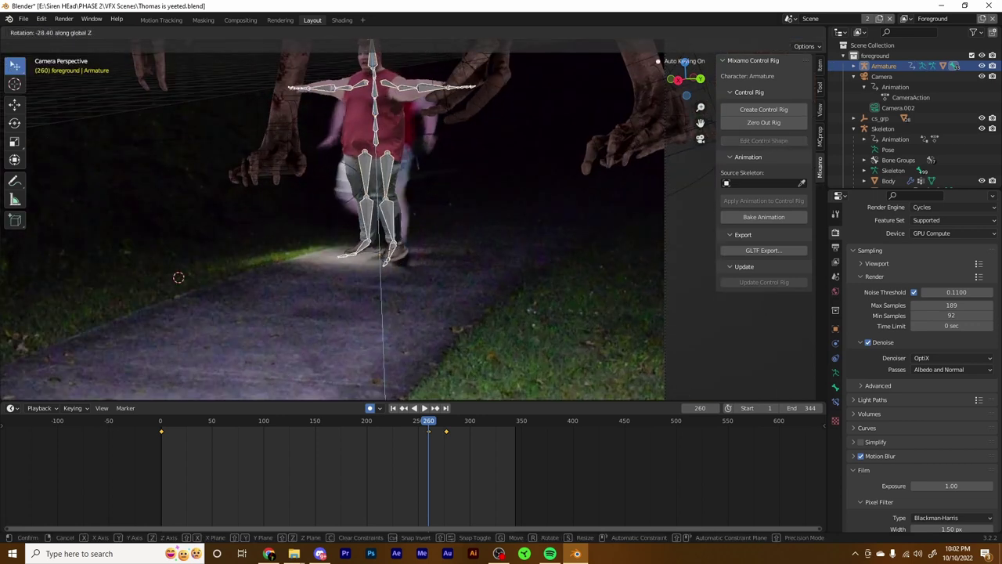
left_click(385, 258)
key("ctrl+Tab")
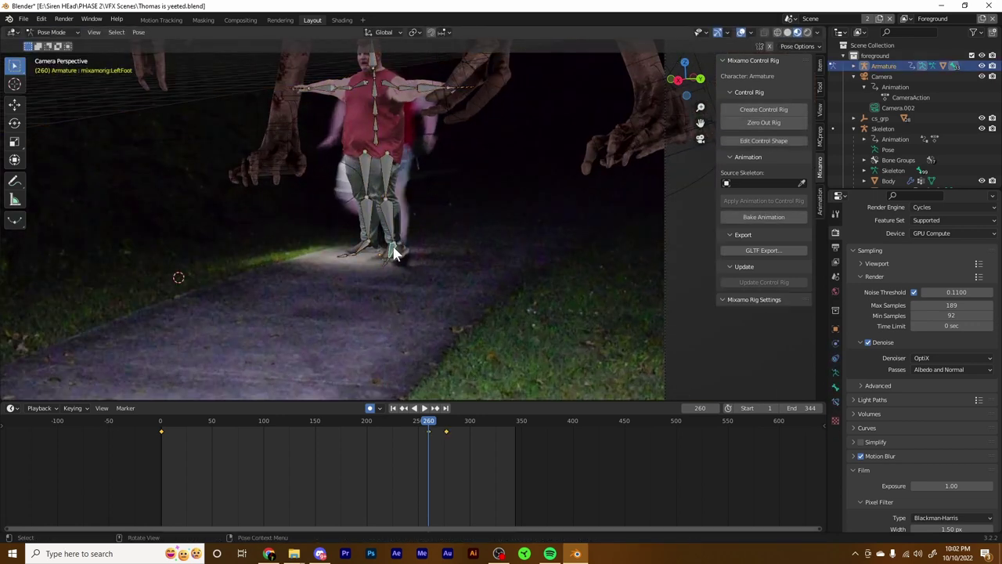
Rotate the double's left foot bone around Z and rotate the left upper leg bone to match the actor's standing leg
key("r")
key("z")
left_click(404, 256)
left_click(390, 184)
key("r")
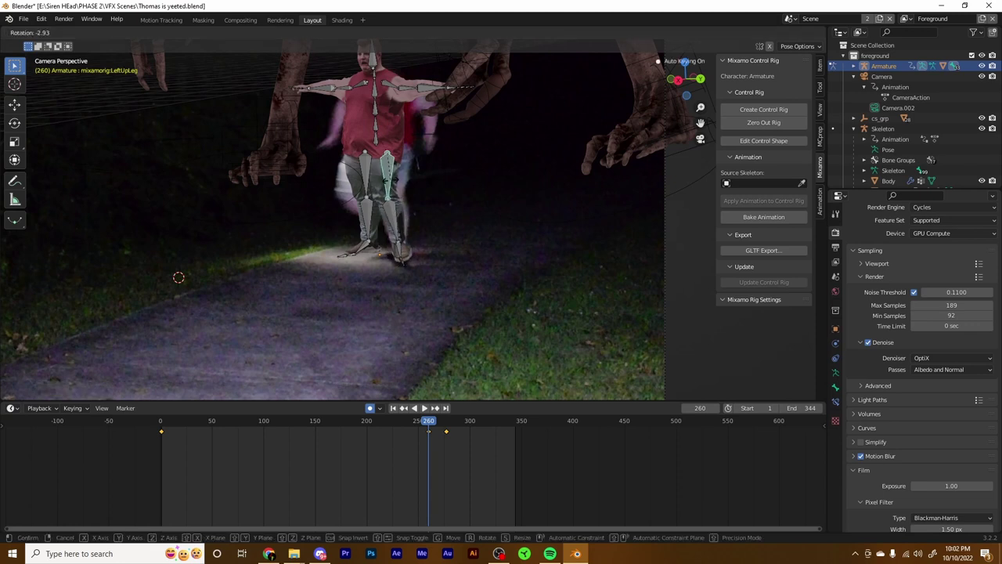
left_click(387, 180)
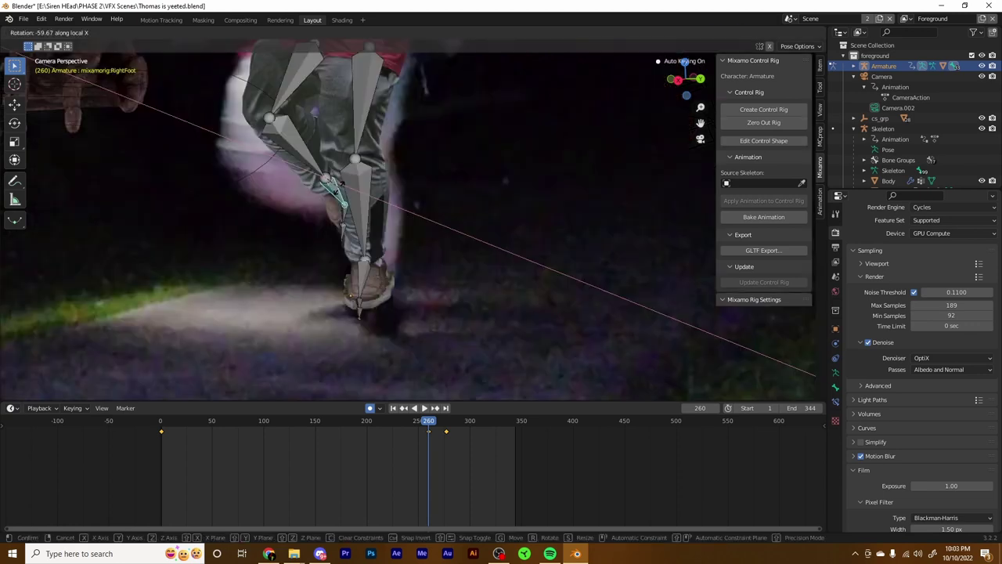
Rotate the right foot bone around its local X axis and compare the pose with the footage by hiding and re-showing the body mesh
left_click(329, 235)
scroll(376, 219, "down", 6)
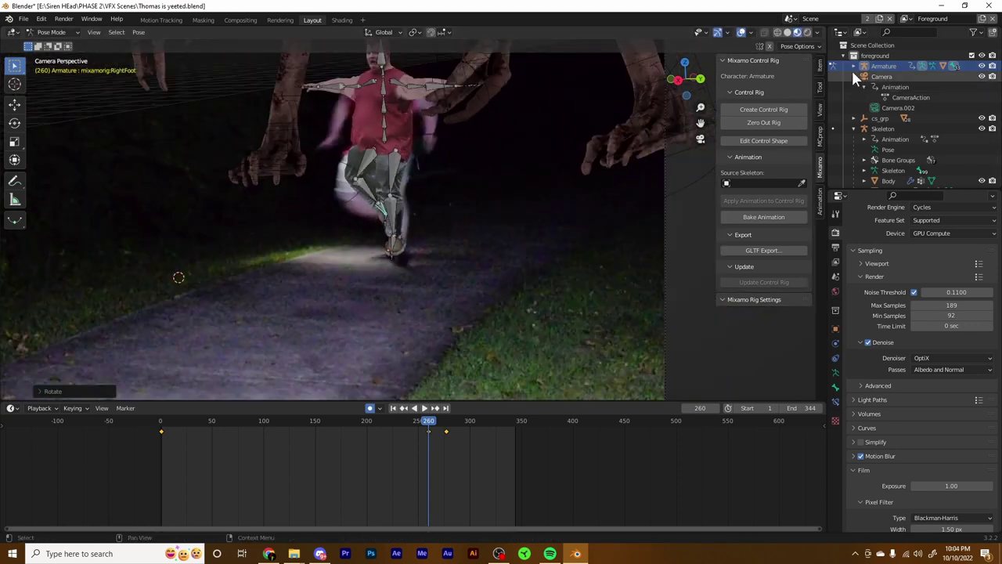
left_click(853, 66)
left_click(981, 108)
left_click(981, 107)
left_click(981, 107)
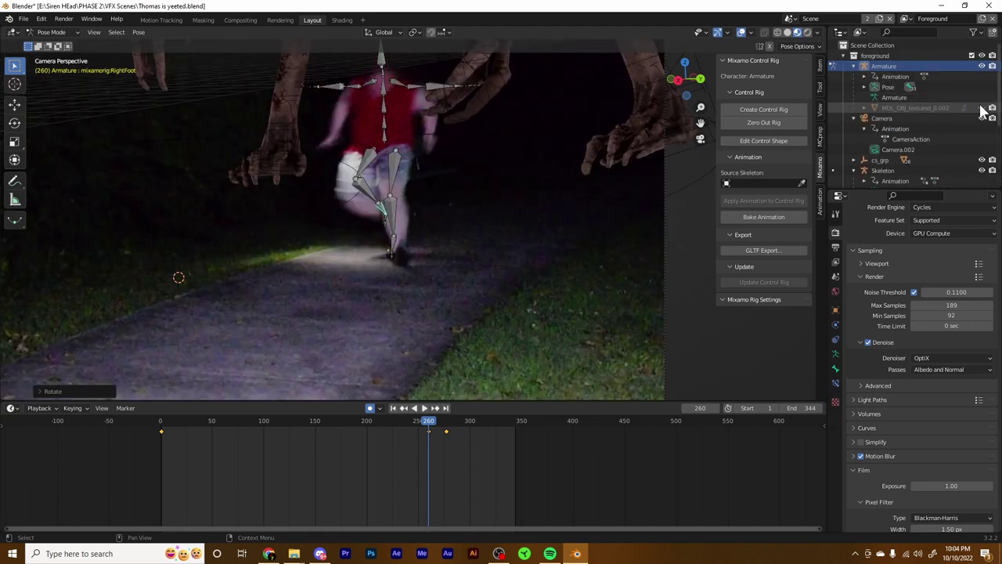
left_click(981, 108)
Try moving the left upper leg bone along global Z and tilting the spine bones around local X, and undo the changes
left_click(394, 176)
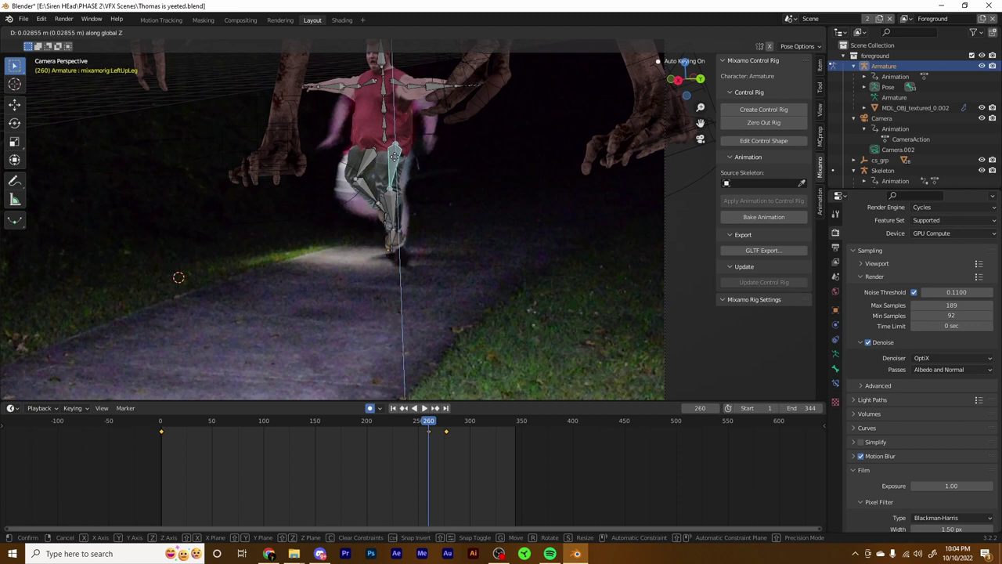
left_click(398, 82)
left_click(385, 133)
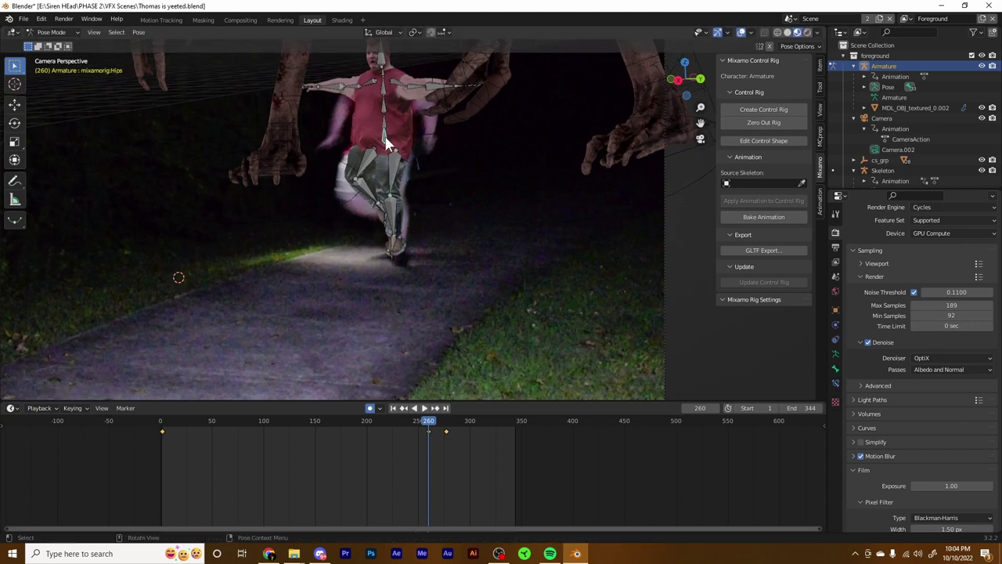
key("r")
key("x")
key("x")
left_click(387, 122)
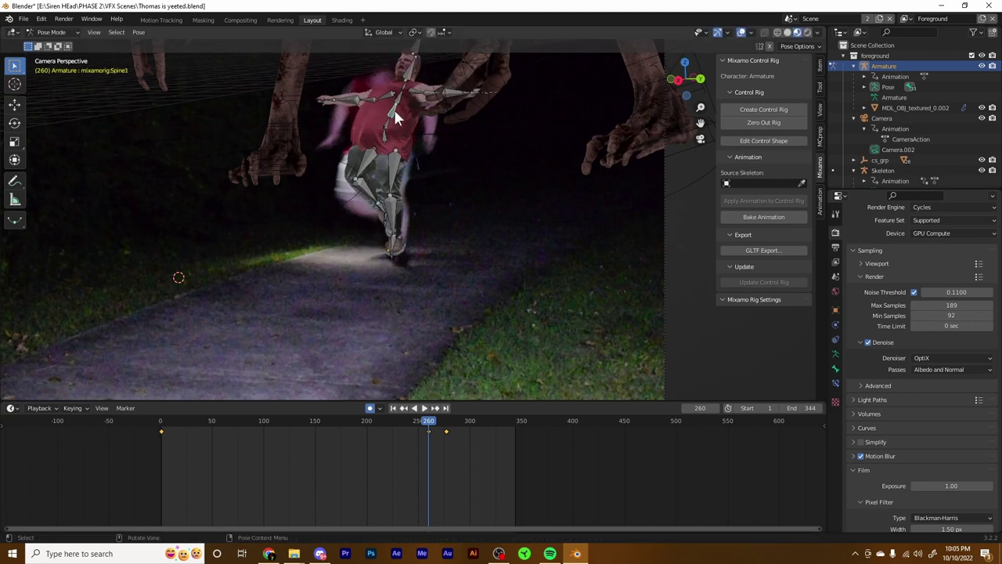
left_click(394, 105)
key("r")
key("x")
key("x")
right_click(391, 117)
key("ctrl+z")
key("ctrl+z")
Rotate the double's lower spine bone around its local X axis, working from a close view outside the camera
key("KP_0")
key("shift+grave")
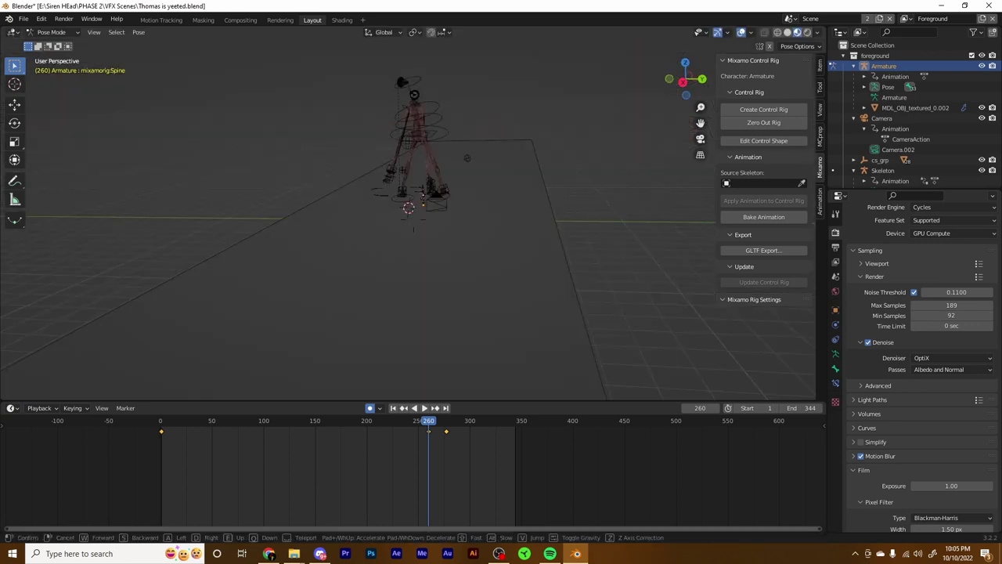
key("w")
key("s")
key("a")
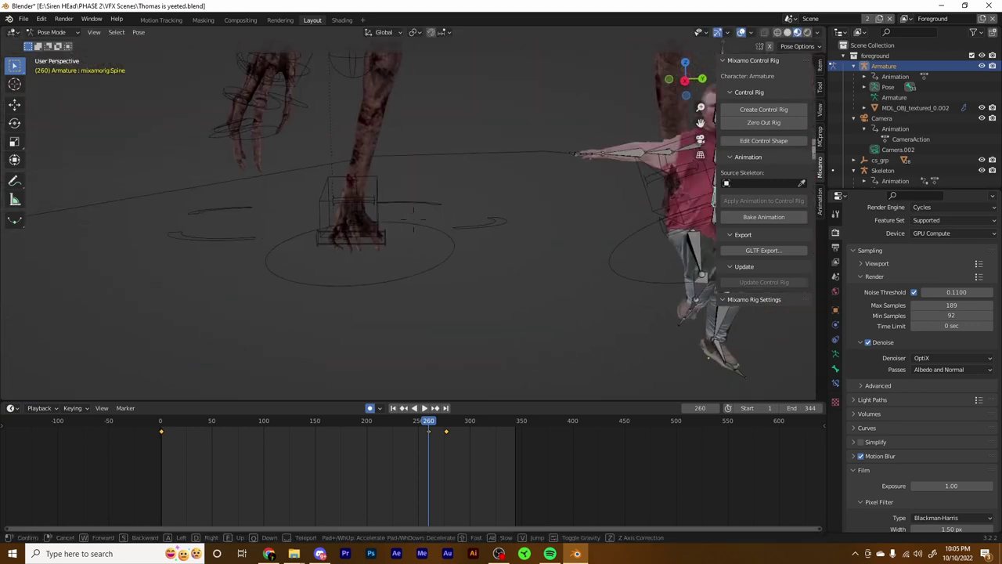
key("d")
key("w")
left_click(454, 177)
key("r")
key("x")
key("x")
left_click(458, 163)
key("r")
key("x")
key("x")
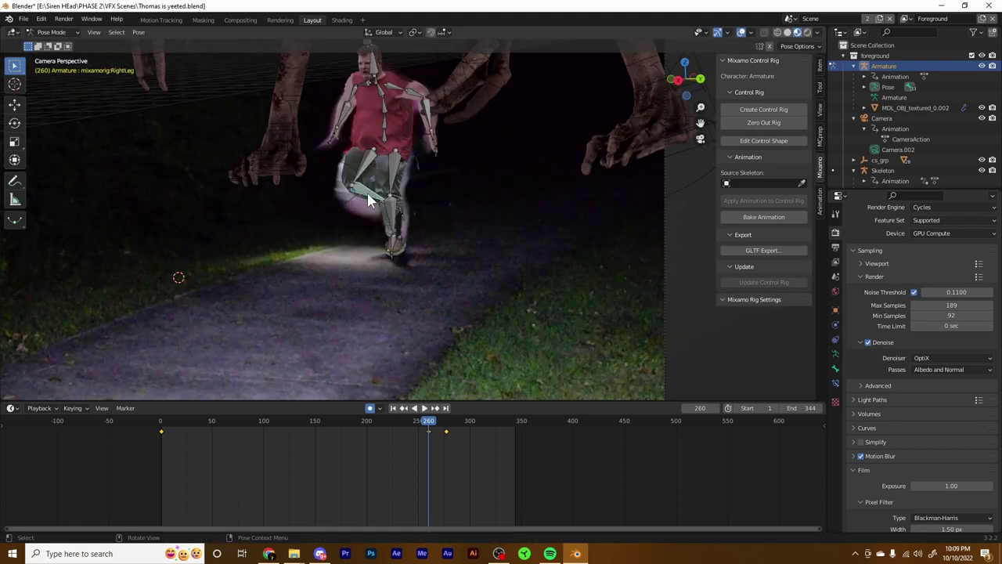
Rotate the right lower leg bone around its local X axis, and the neck with the other selected bones around local Z
key("r")
key("x")
key("x")
left_click(431, 223)
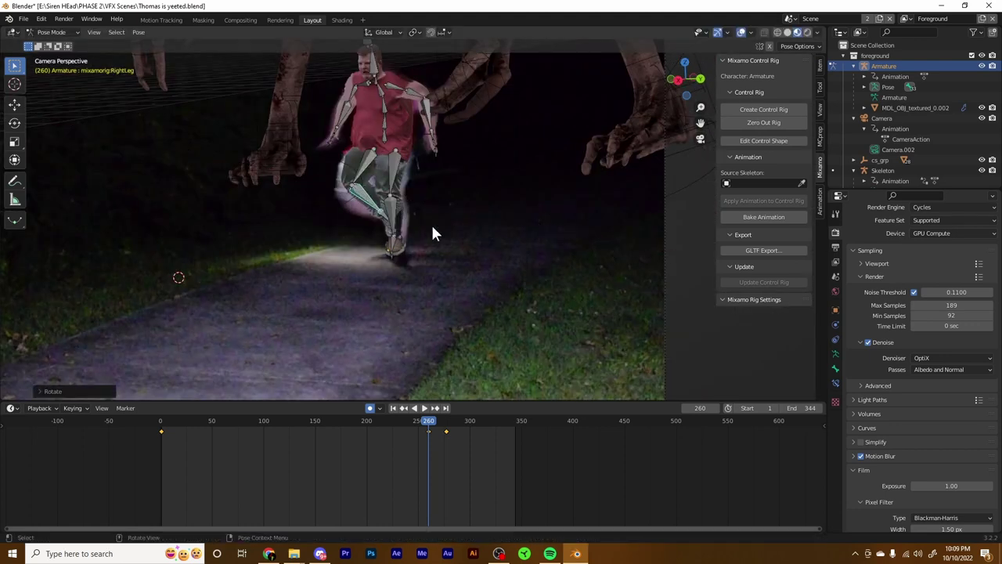
left_click(364, 87, "shift")
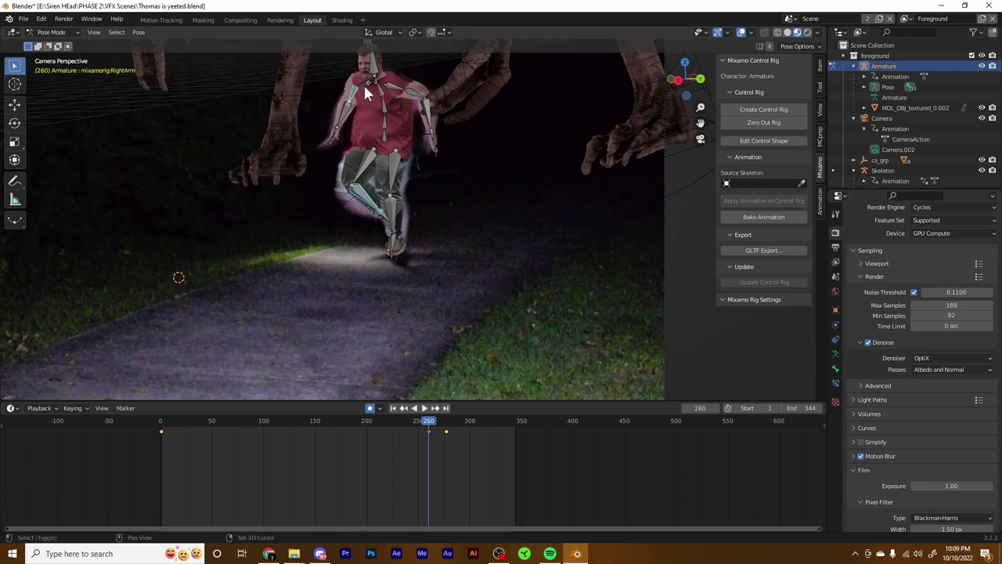
key("r")
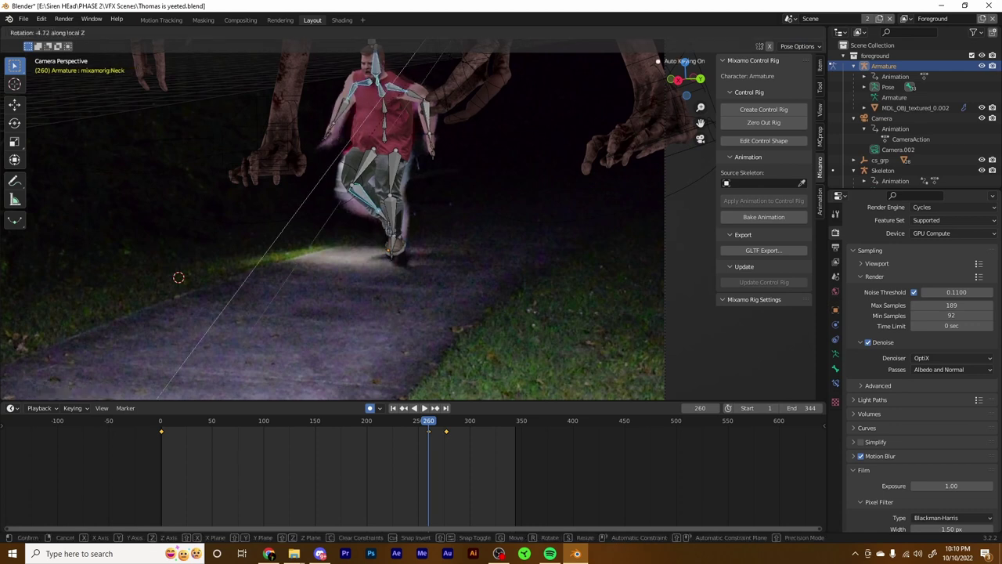
left_click(407, 118)
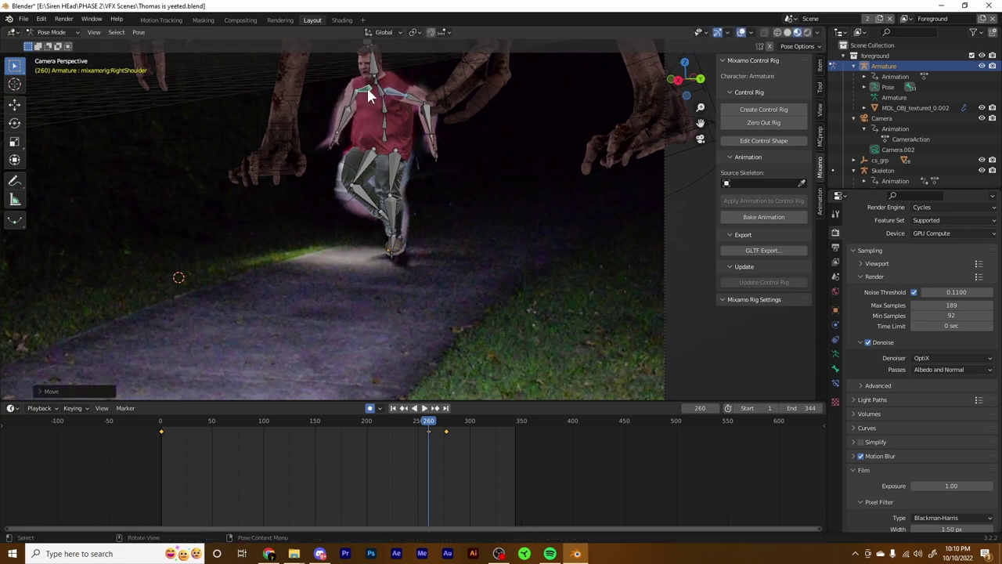
Try repositioning the Spine2 bone, compare the torso with the footage by toggling the body mesh, and undo the change
left_click(376, 83)
left_click(385, 88)
key("r")
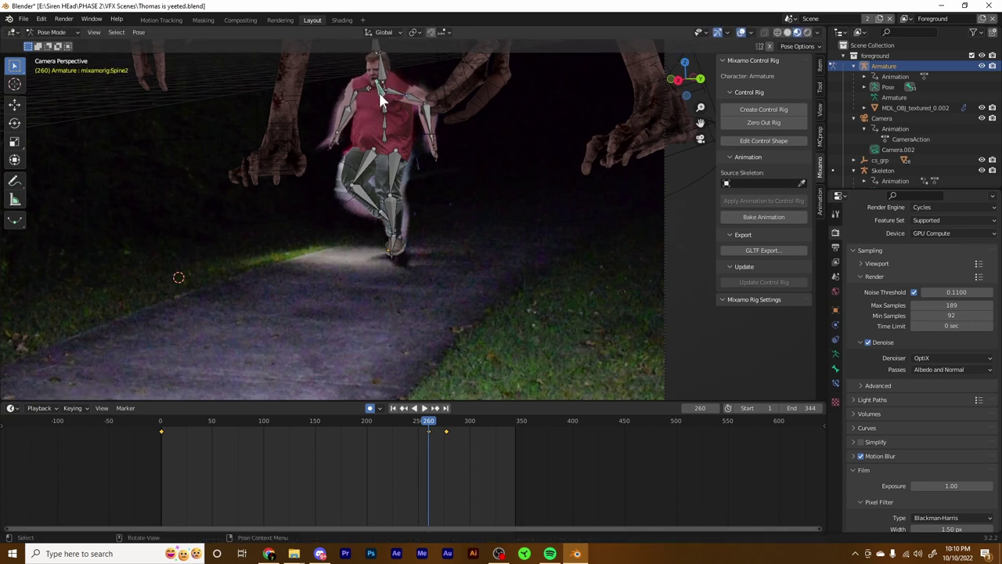
key("z")
right_click(830, 92)
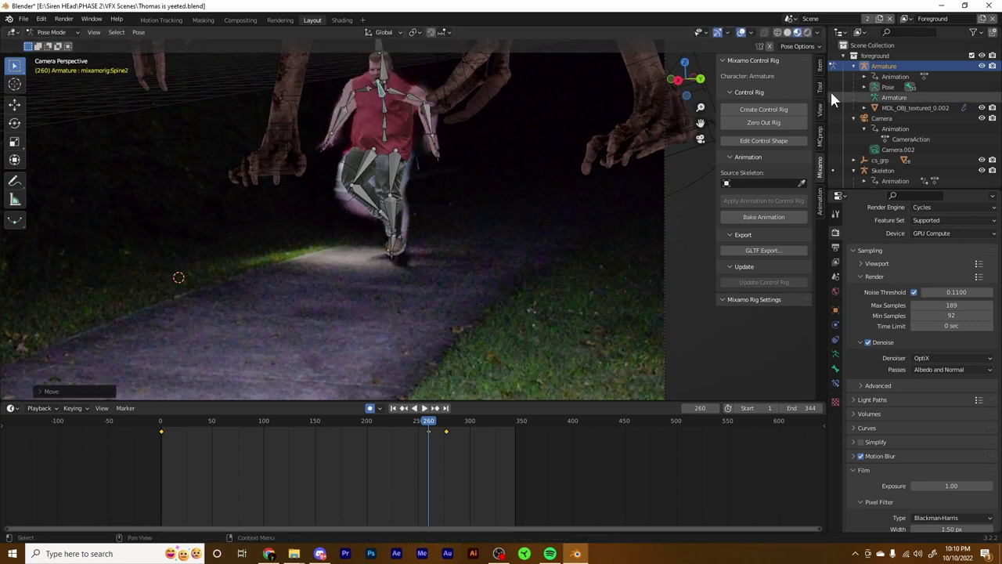
left_click(982, 108)
left_click(982, 108)
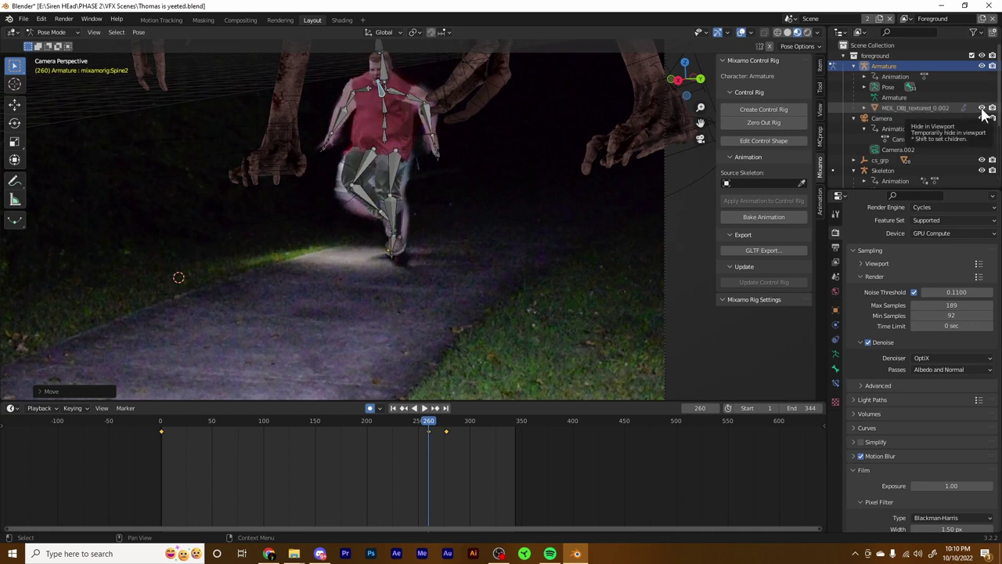
key("ctrl+z")
Rotate the Spine2 bone and the spine bone below it around their local X axes to match the actor's torso lean
left_click(399, 97)
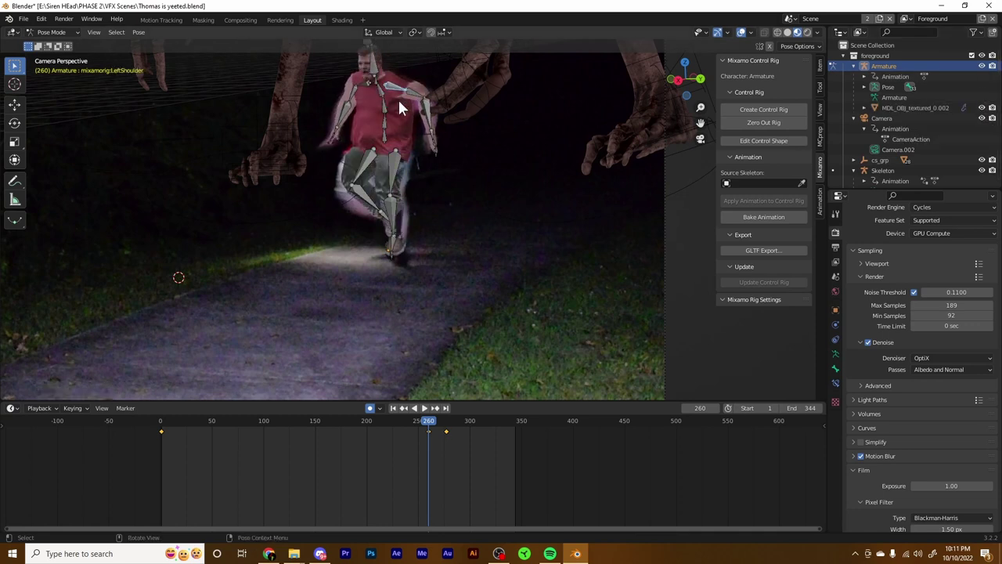
left_click(393, 131)
key("r")
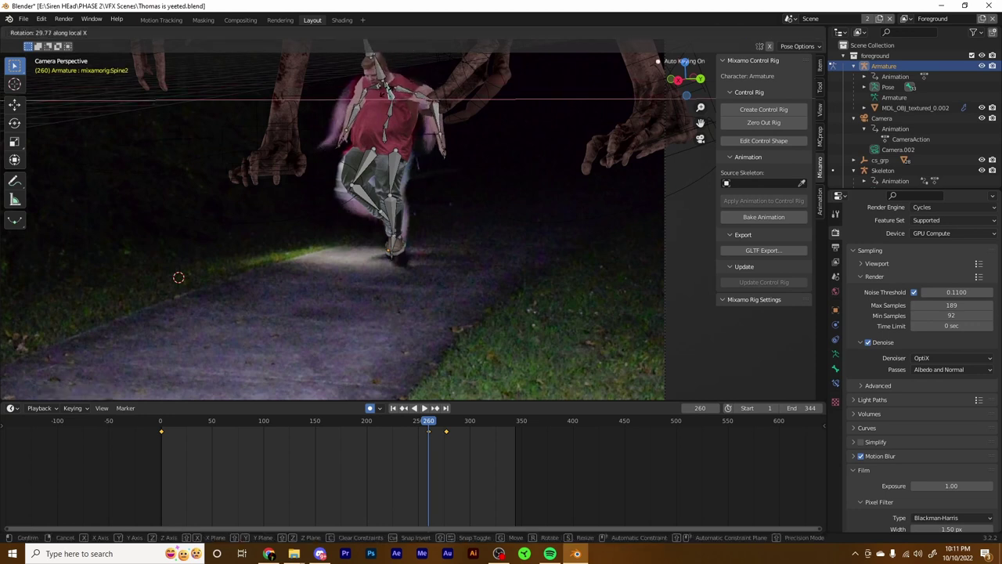
left_click(382, 90)
left_click(388, 110)
key("r")
key("x")
key("x")
left_click(362, 95)
Rotate the right upper arm bone around its local X axis to follow the actor's arm
left_click(357, 96)
key("r")
key("x")
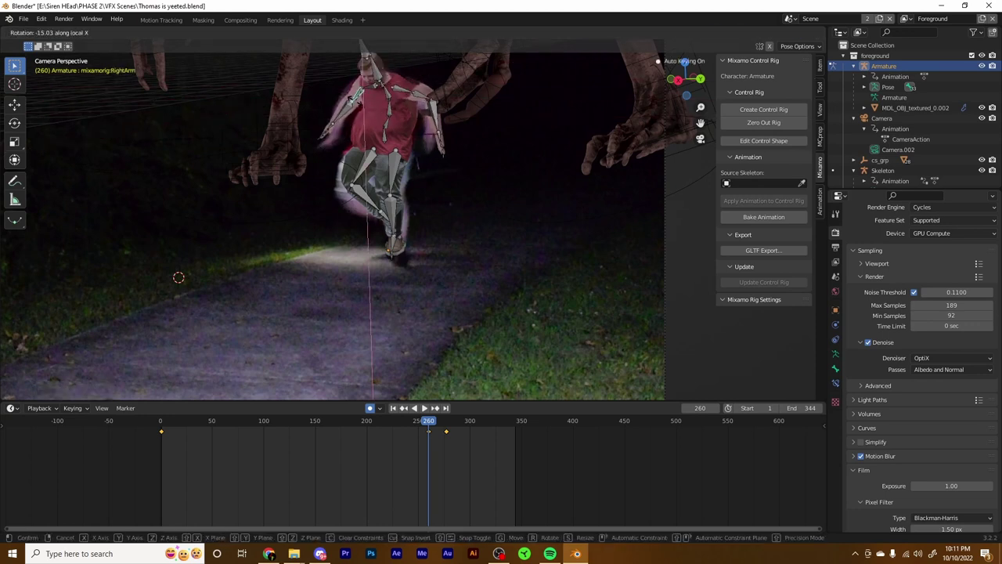
left_click(353, 107)
key("r")
key("x")
key("x")
key("x")
left_click(400, 99)
Rotate the head bone around its local X axis to match the actor's head angle
left_click(379, 80)
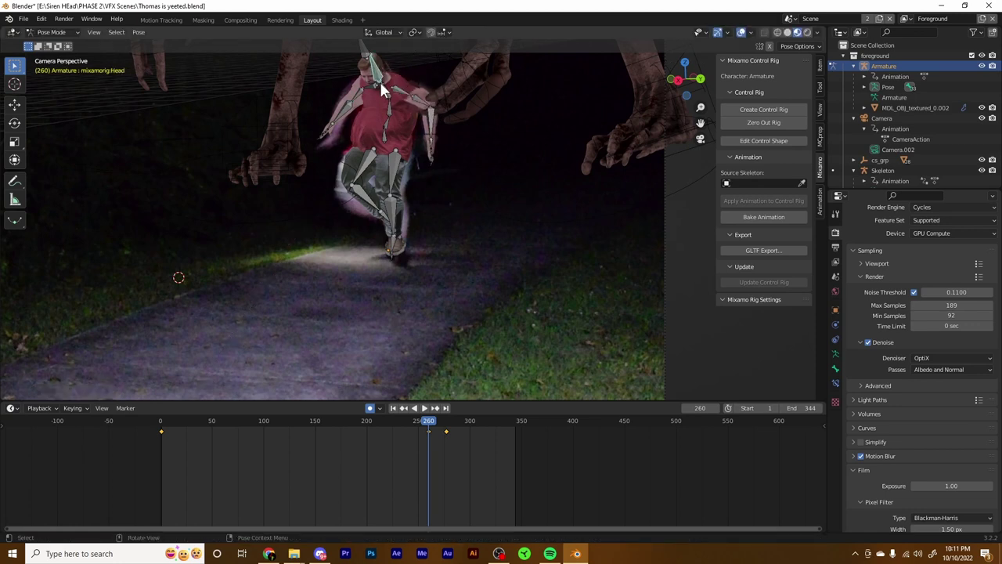
key("r")
key("x")
key("x")
left_click(385, 74)
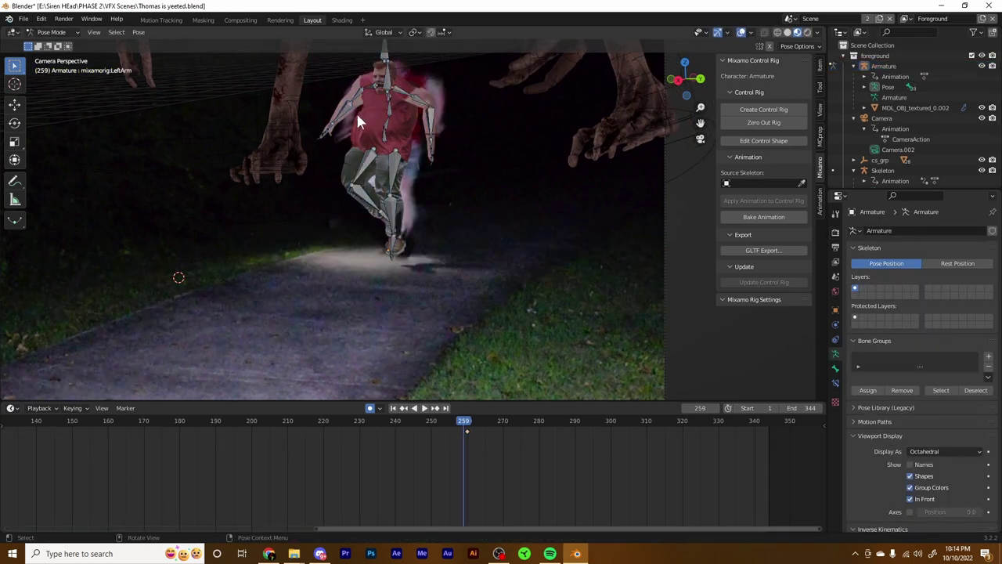
At frame 259, move the Spine2 bone slightly and rotate the neck bone around the global X axis
left_click(384, 93)
key("g")
left_click(382, 92)
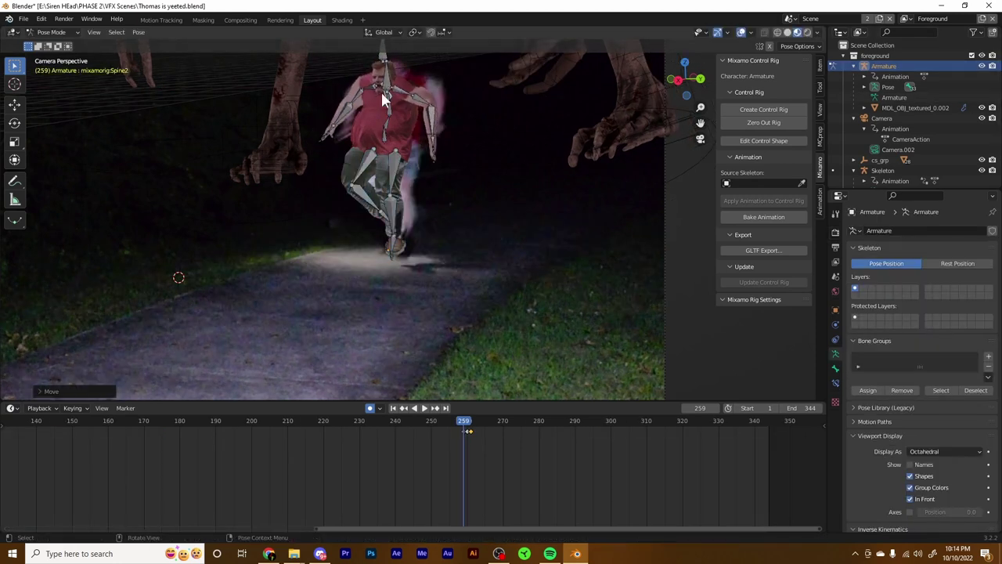
left_click(386, 85)
key("r")
key("x")
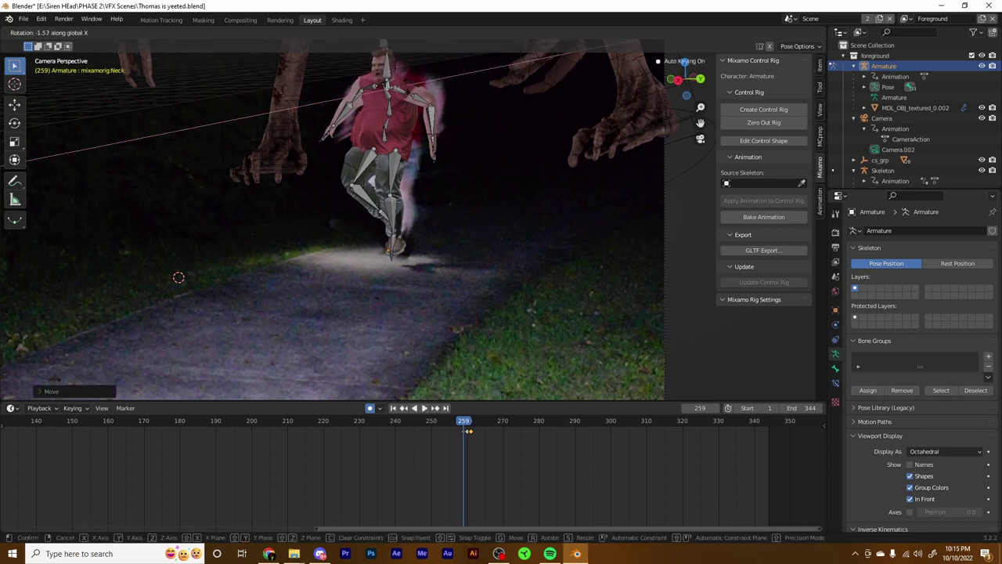
left_click(382, 85)
Rotate the Spine2 bone around its local X axis at frame 259 and select the left shoulder bone
left_click(389, 93)
key("r")
key("x")
key("x")
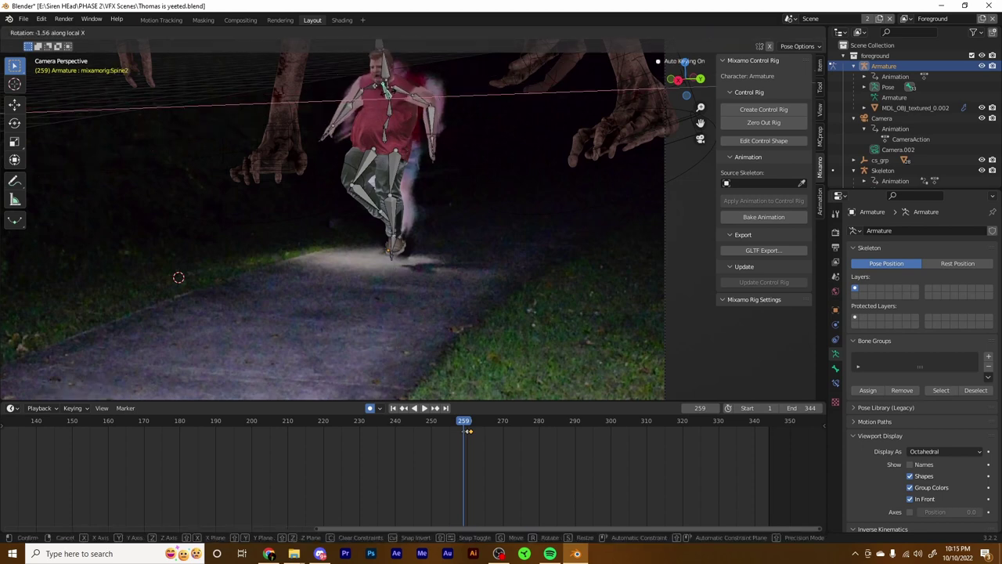
left_click(403, 94)
left_click(403, 94)
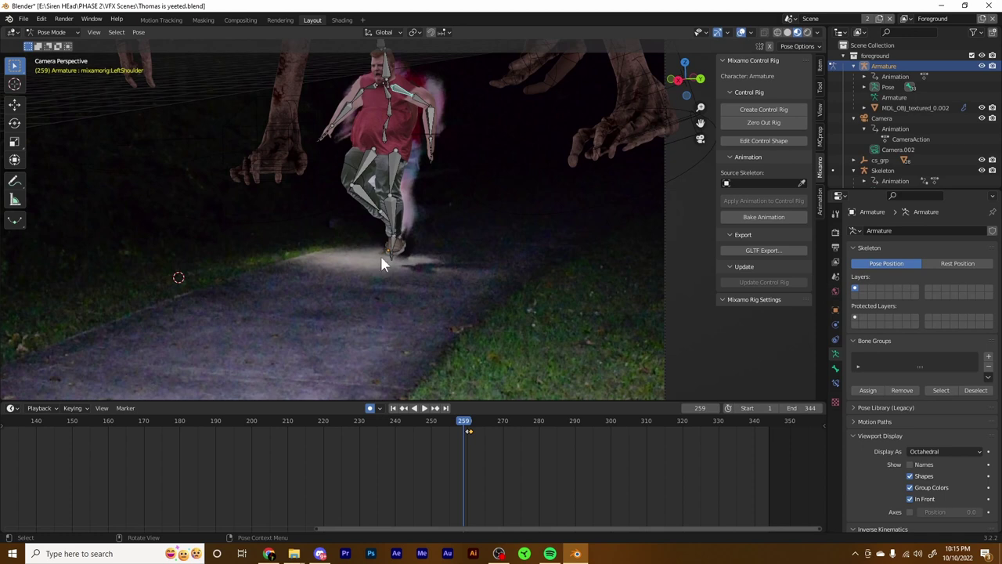
Move the whole armature along global X in Object Mode at frame 259 to align with the actor, and return to Pose Mode
left_click(48, 32)
left_click(50, 46)
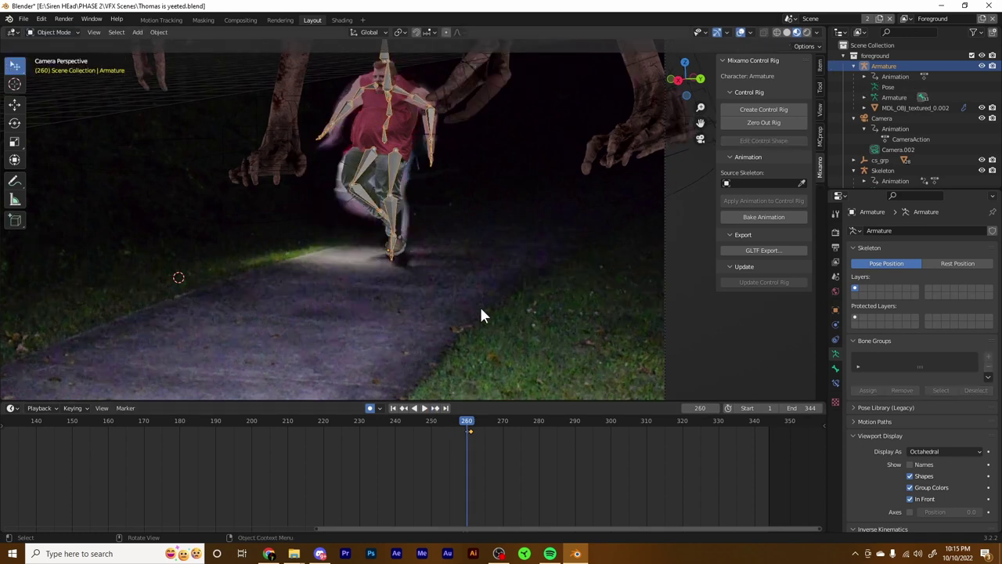
key("g")
key("x")
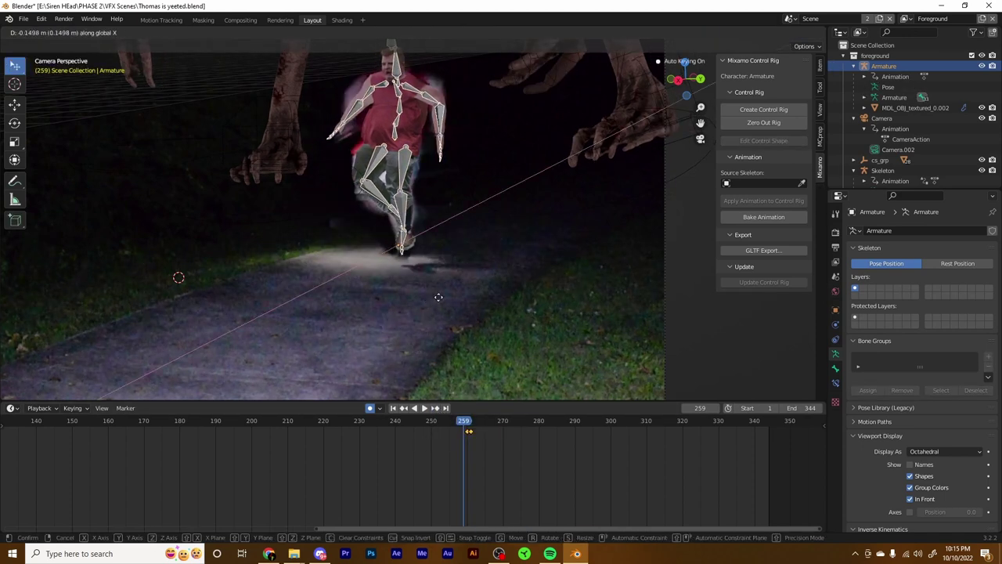
left_click(437, 313)
left_click(57, 68)
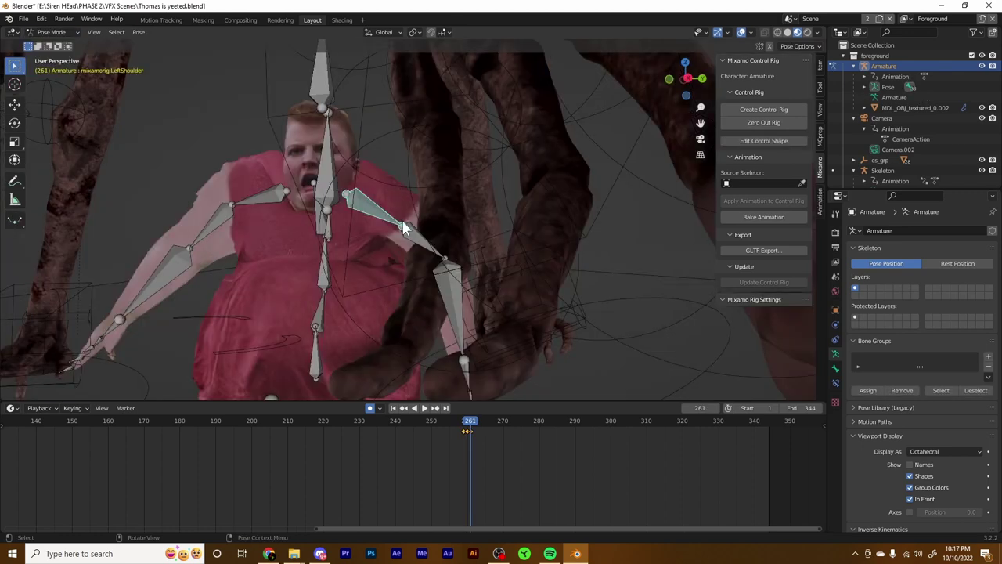
At frame 261, rotate the neck bone around the Y axis and the Spine2 bone around the X axis
left_click(330, 227)
key("r")
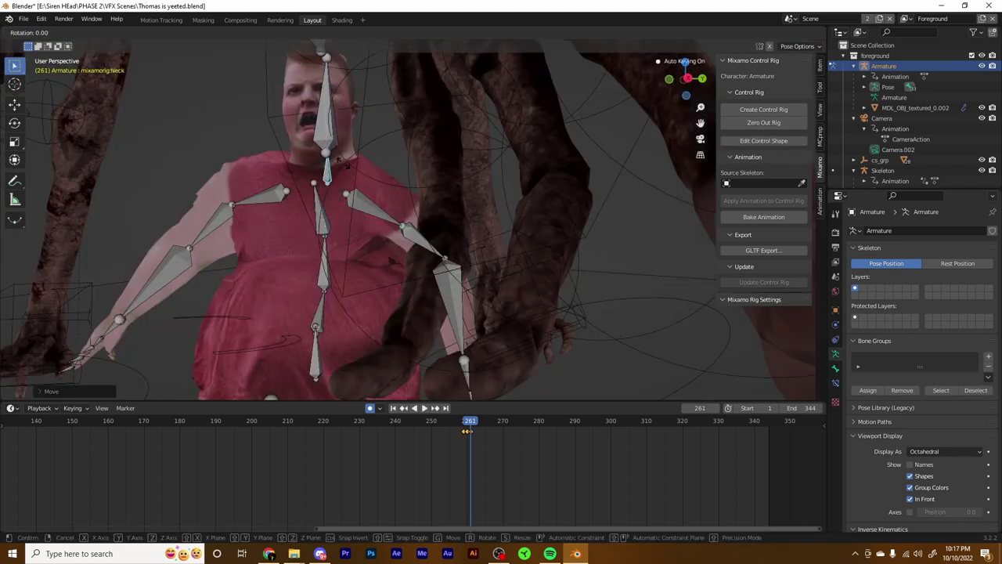
key("y")
left_click(320, 217)
left_click(329, 219)
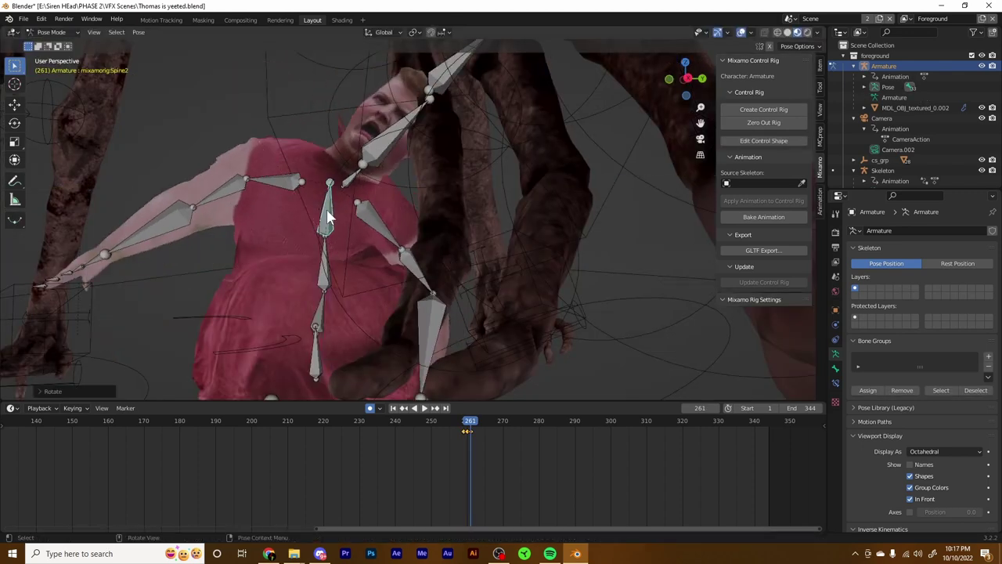
key("x")
left_click(324, 263)
Rotate the neck bone about 27 degrees around global X and rotate the Spine1 bone around the same axis
left_click(349, 178)
key("r")
key("x")
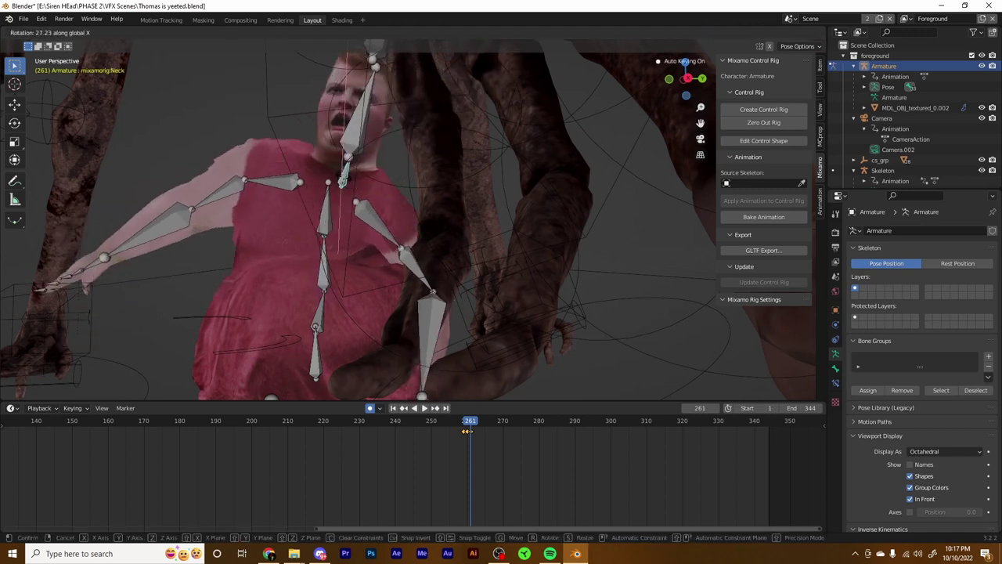
key("s")
key("w")
left_click(383, 291)
key("r")
key("x")
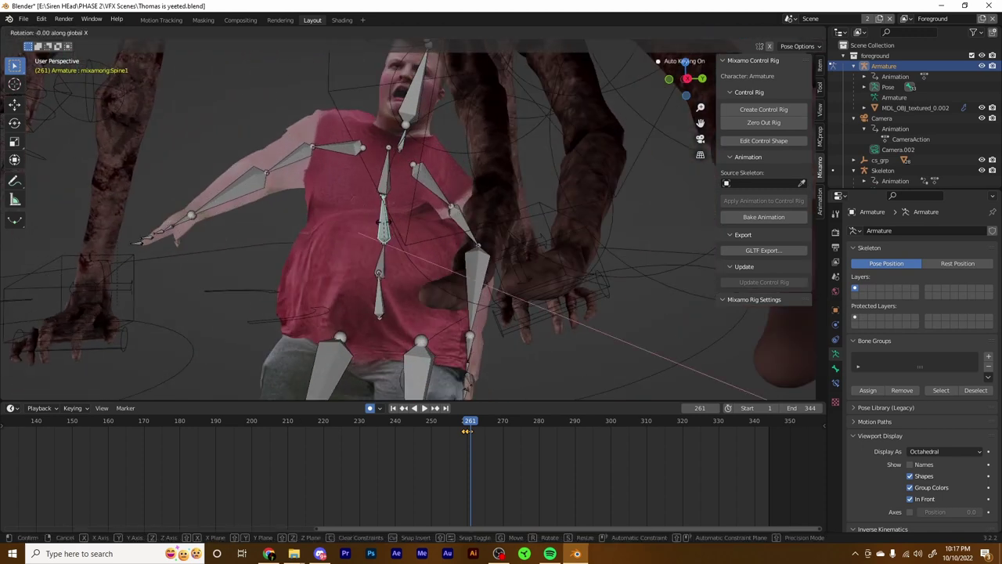
Rotate the right shoulder and right upper arm bones around the global X axis and select the left shoulder bone
left_click(331, 147)
key("r")
key("x")
left_click(330, 188)
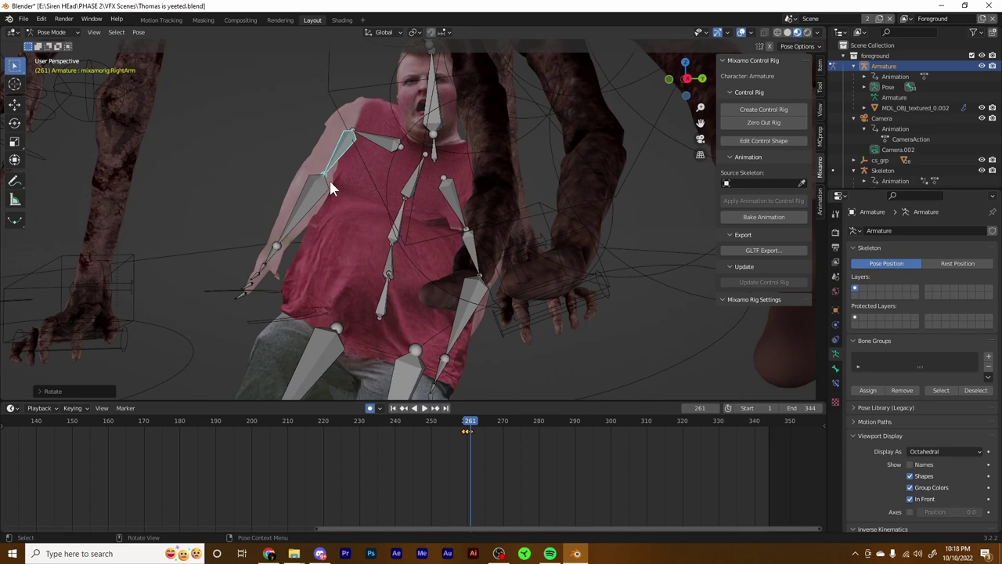
key("r")
key("x")
left_click(464, 205)
key("shift+grave")
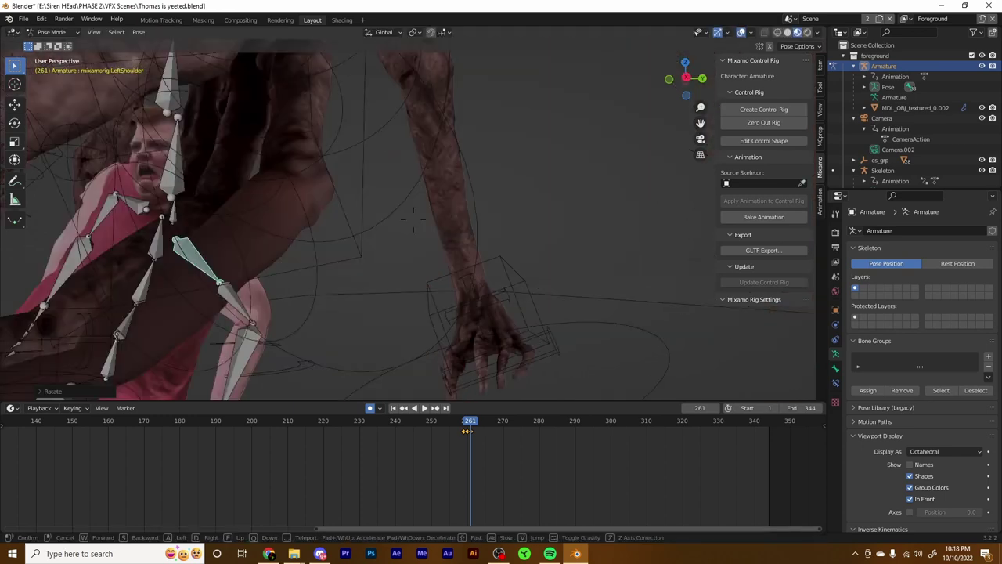
Switch to Object Mode at frame 261 and move the whole armature toward the creature's hand
key("s")
left_click(410, 222)
key("KP_0")
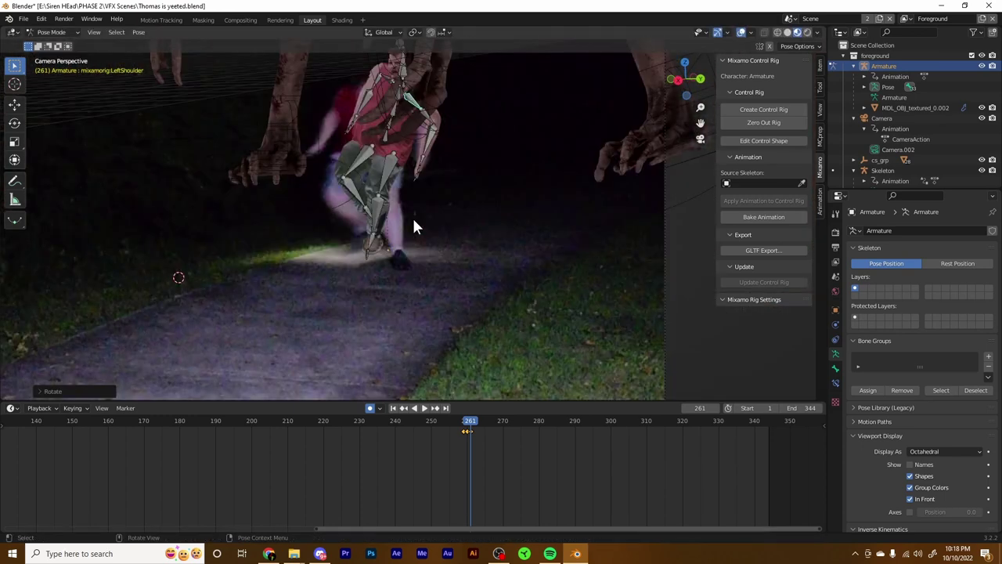
key("KP_0")
key("ctrl+Tab")
key("shift+grave")
key("a")
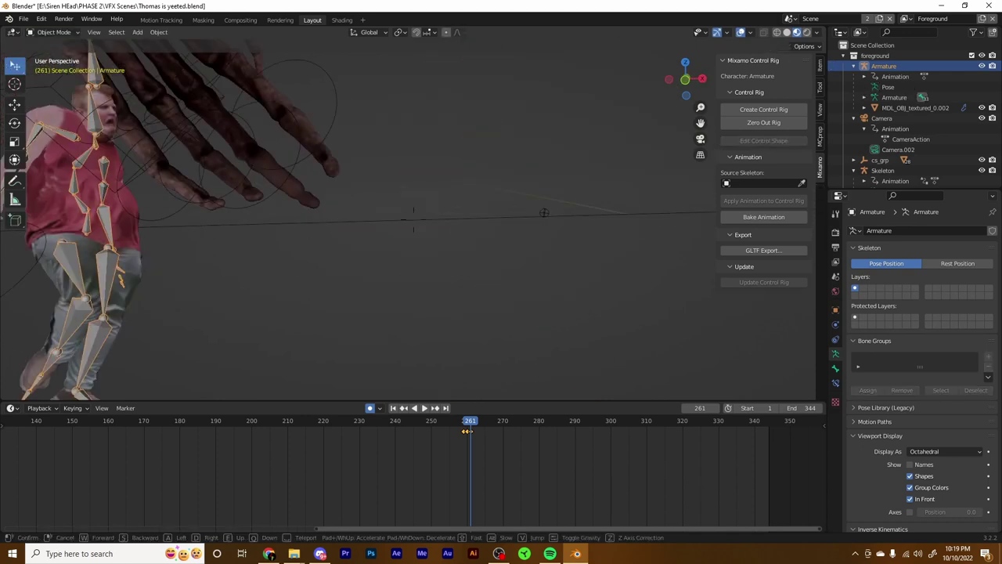
left_click(414, 219)
key("g")
left_click(483, 219)
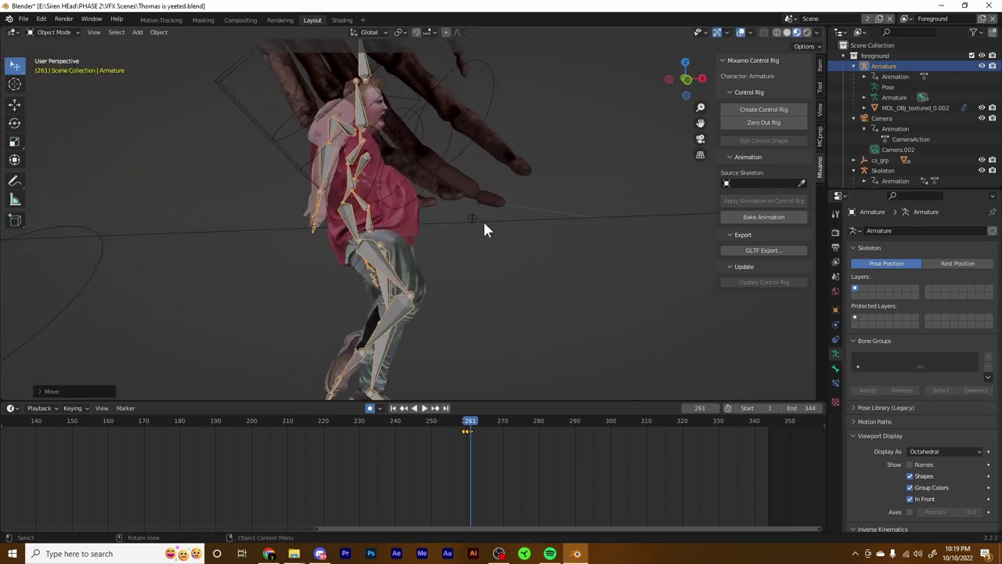
Move the armature along global Y at frame 261 to line it up with the actor in the footage
key("KP_0")
key("KP_0")
key("shift+grave")
key("d")
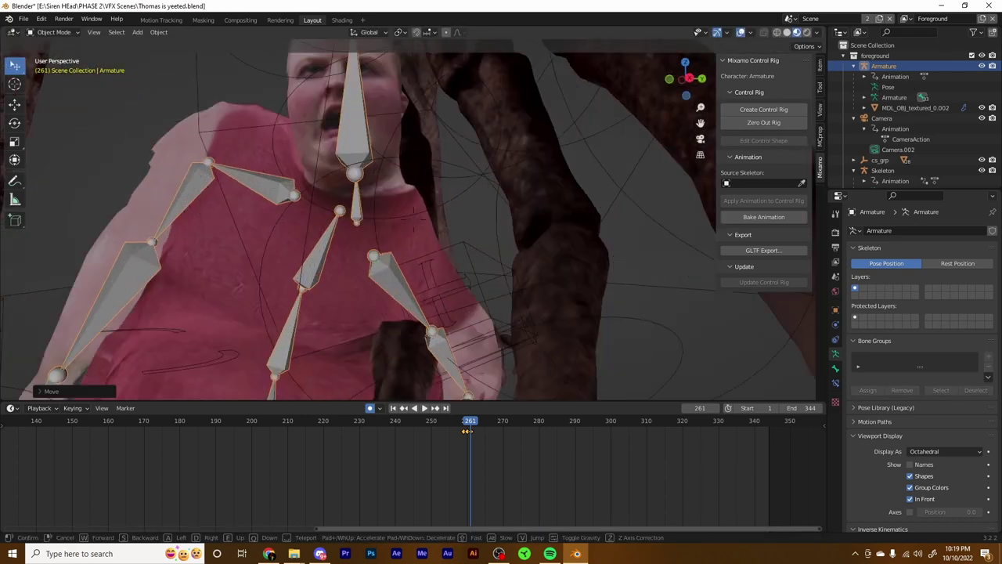
key("s")
left_click(411, 220)
key("g")
right_click(331, 321)
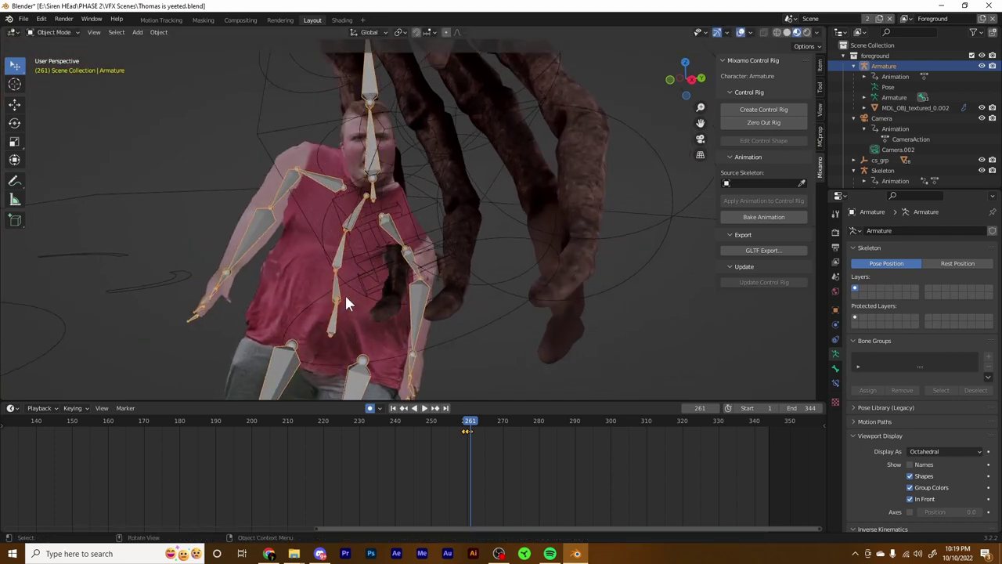
key("g")
key("y")
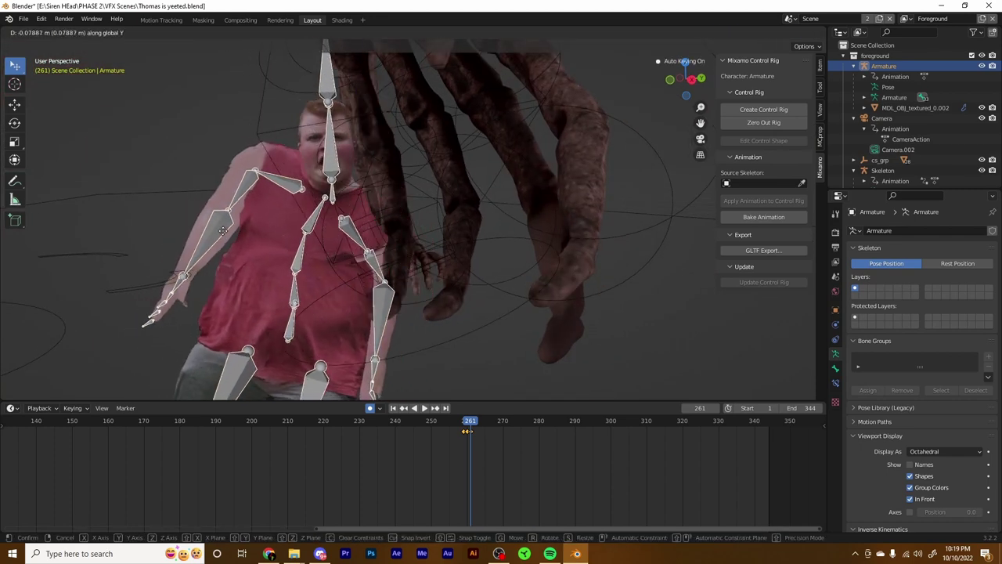
left_click(227, 229)
In Pose Mode, rotate the left upper arm, left shoulder and left forearm bones at frame 261
key("ctrl+Tab")
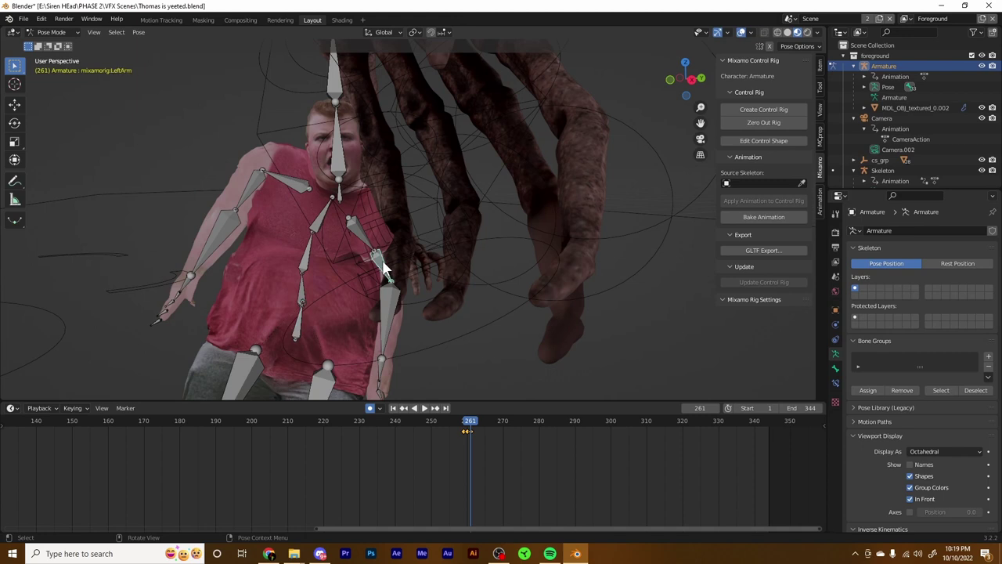
key("r")
left_click(364, 241)
left_click(360, 233)
key("r")
left_click(366, 251)
left_click(382, 306)
key("r")
left_click(391, 314)
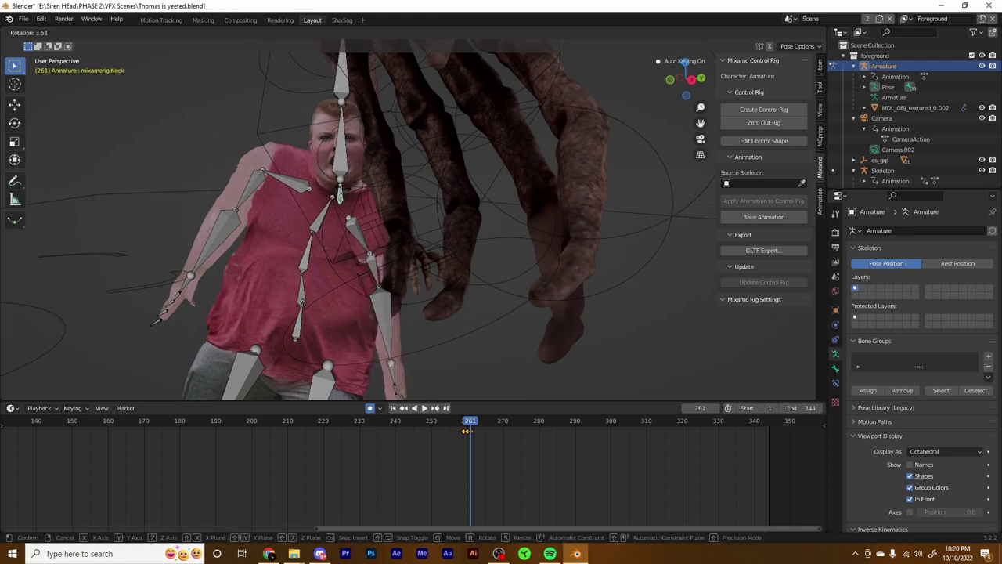
Tilt the neck bone toward the creature's hand and rotate the right forearm bone about 16 degrees
left_click(367, 207)
left_click(228, 220)
key("r")
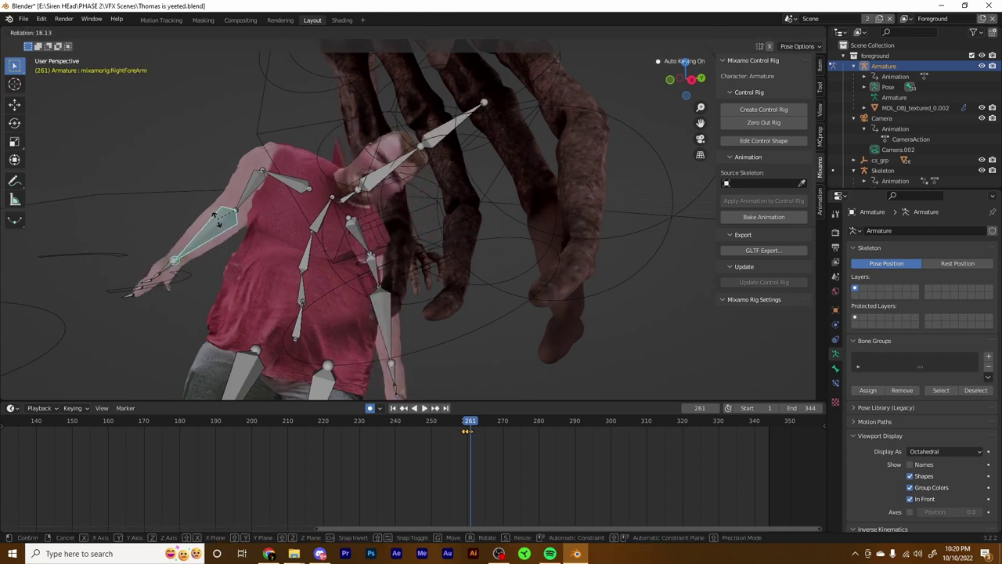
left_click(217, 220)
Compare the legs with the previous keyframe and rotate the left upper leg bone around global X at frame 261
middle_click_drag(368, 314, 321, 86, "shift")
middle_click_drag(402, 188, 352, 223)
scroll(402, 224, "up", 5)
left_click(403, 409)
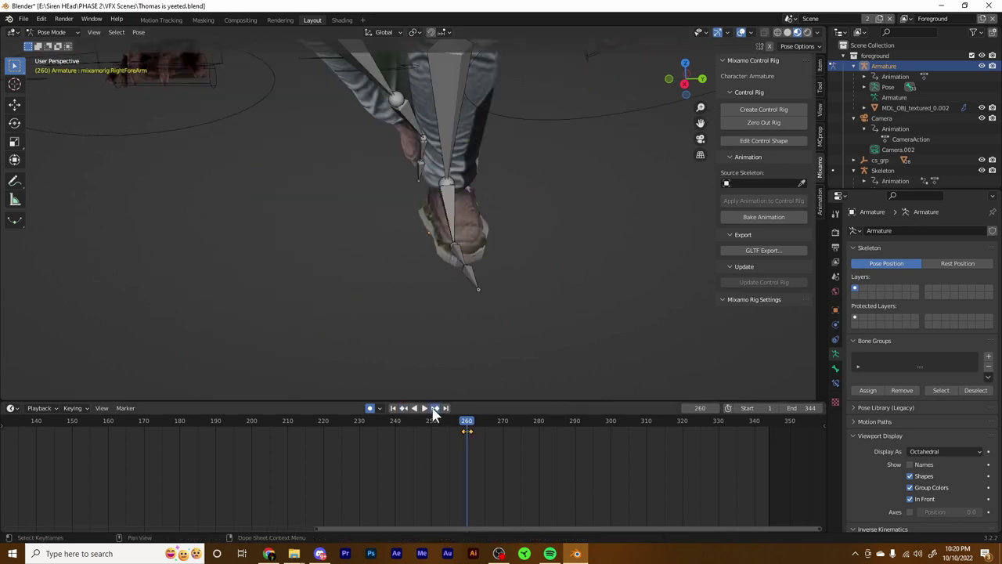
left_click(435, 409)
left_click(300, 122)
scroll(375, 153, "down", 4)
left_click(383, 131)
key("r")
key("x")
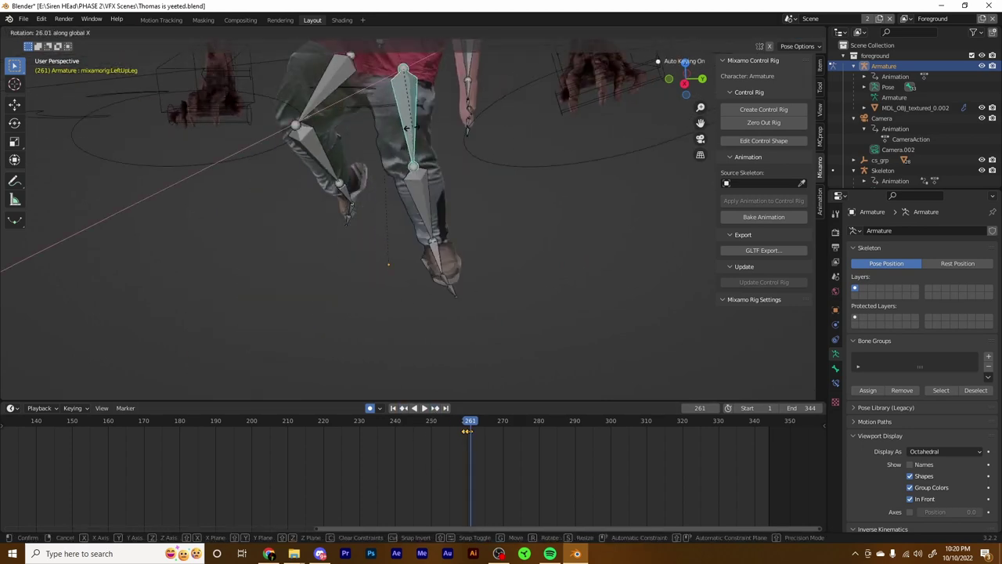
left_click(404, 130)
Rotate the left lower leg bone at frame 261 and compare the pose with the previous keyframe
left_click(416, 195)
key("r")
left_click(437, 271)
left_click(404, 408)
left_click(434, 408)
Rotate the right upper leg bone at frame 261
left_click(322, 93)
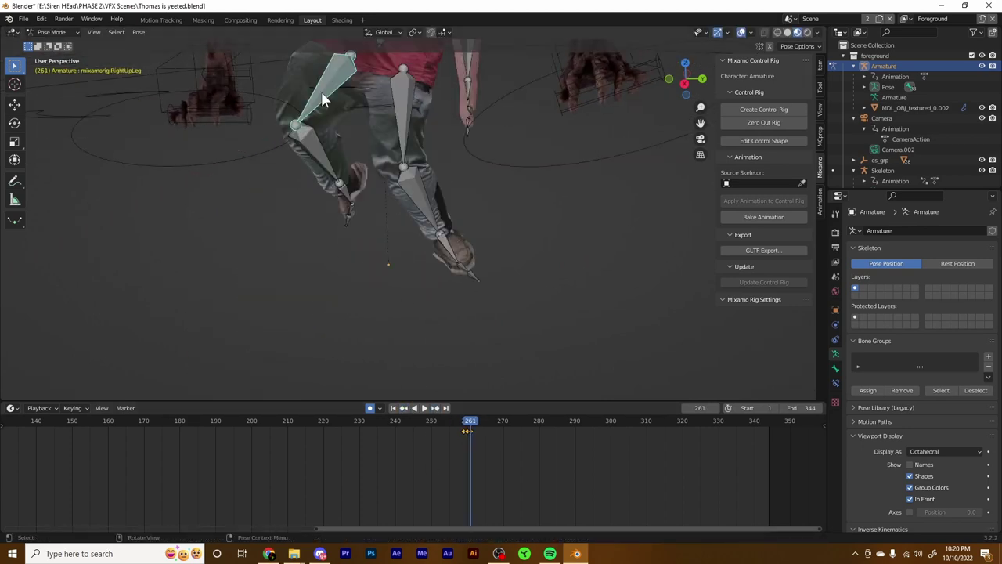
key("r")
left_click(357, 166)
left_click(351, 161)
Move the Hips bone slightly sideways at frame 261
key("shift+grave")
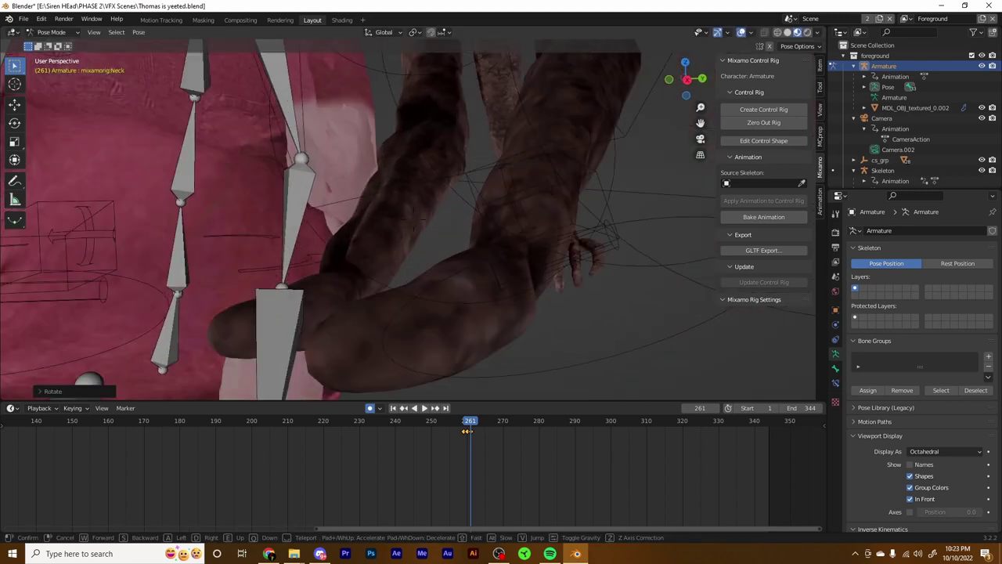
key("s")
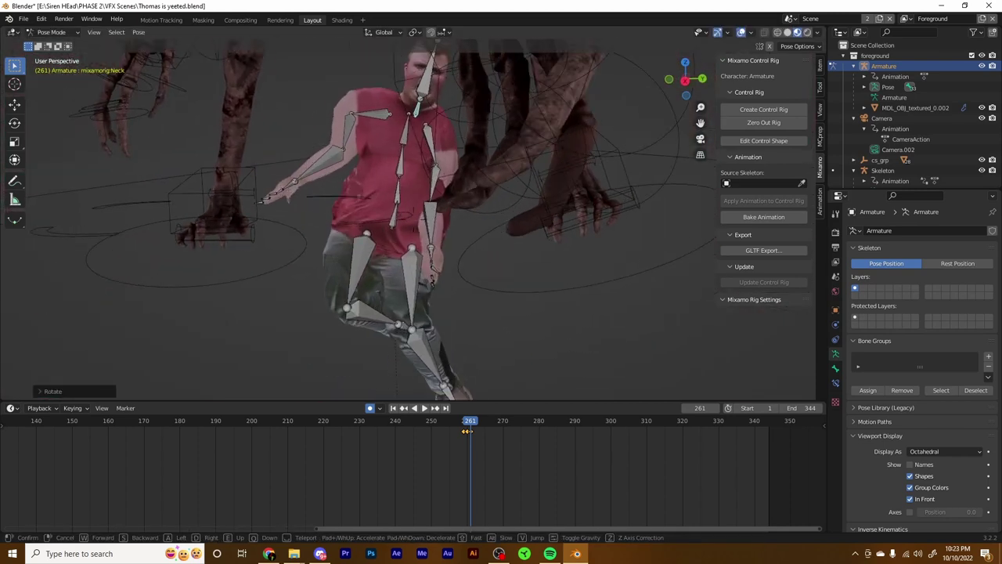
left_click(396, 219)
key("g")
left_click(399, 218)
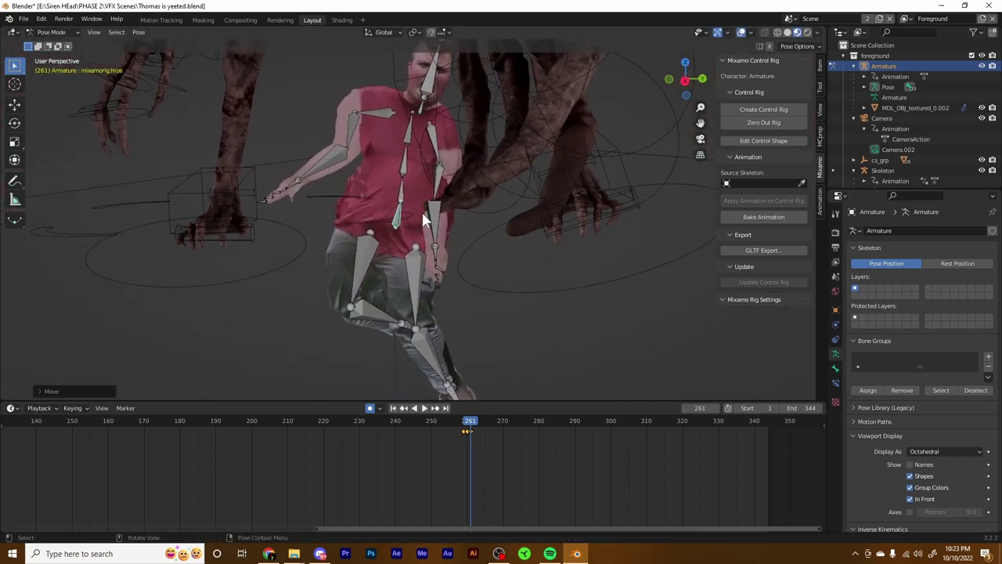
At frame 263, switch to Object Mode and move the armature along global Y to follow the creature's hand
key("Right")
key("Right")
left_click(45, 32)
left_click(47, 44)
key("g")
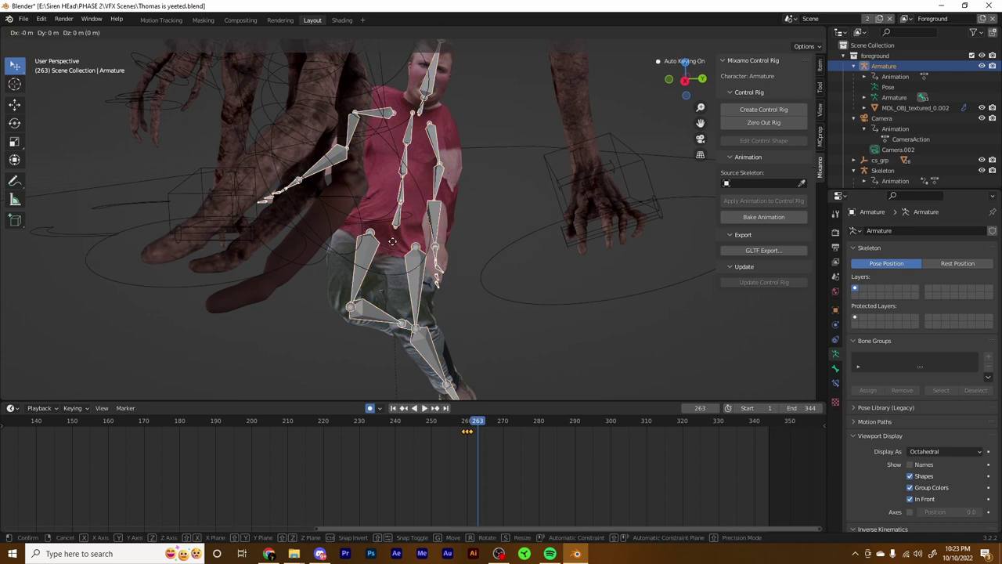
key("y")
key("Return")
Rotate the armature around global X at frame 263
key("r")
key("x")
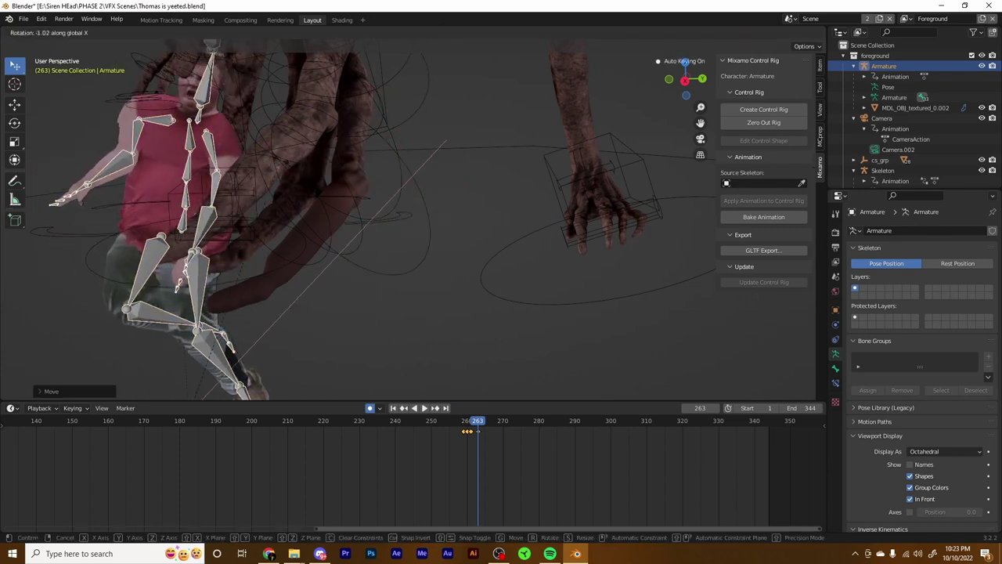
left_click(327, 185)
middle_click_drag(327, 185, 407, 196)
Reposition the armature against the creature's hand at frame 263 and go to frame 264 for another position key
key("g")
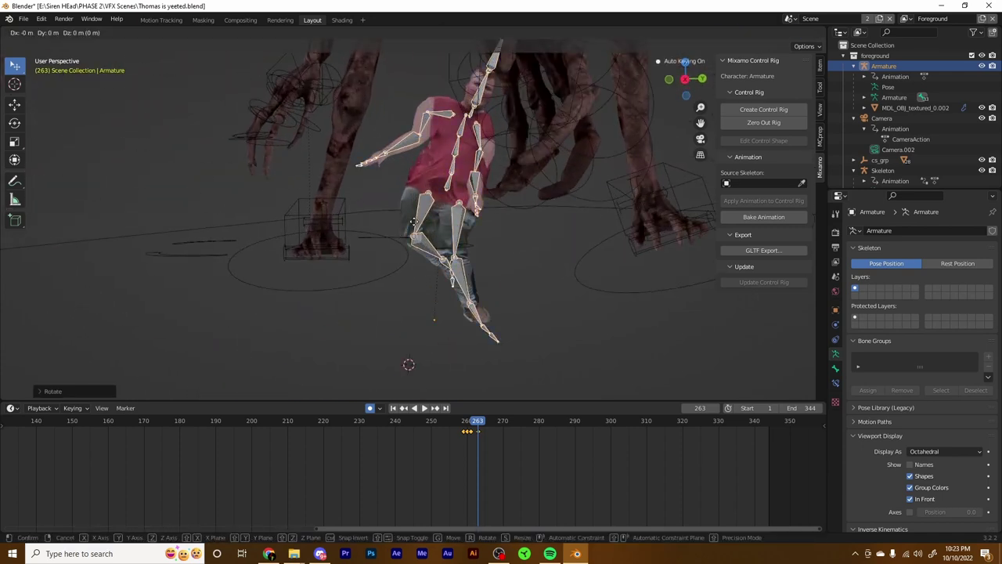
left_click(423, 203)
mouse_move(473, 437)
left_mouse_down()
mouse_move(465, 437)
mouse_move(481, 437)
left_mouse_up()
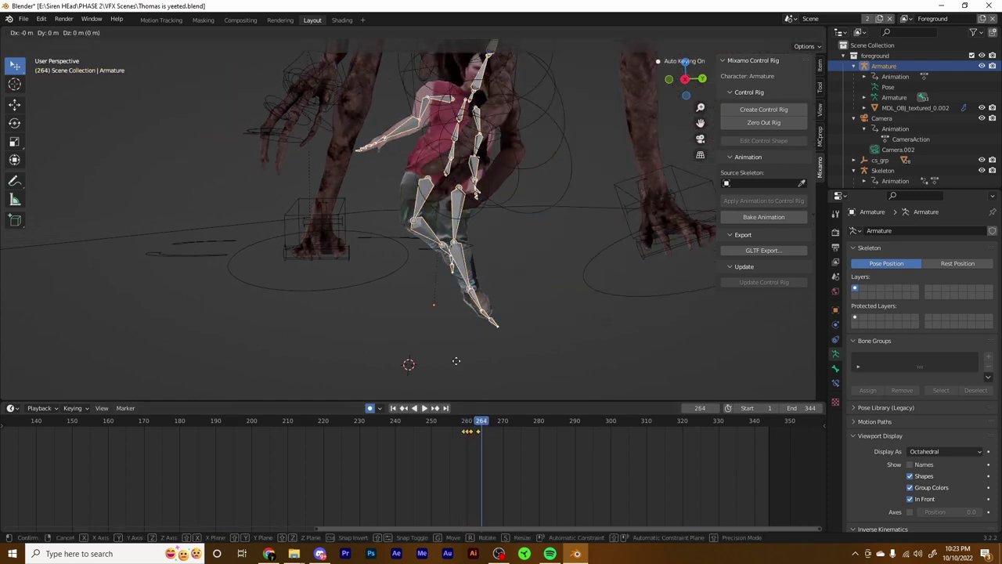
Advance to frame 275 and raise the armature along global Z
key("space")
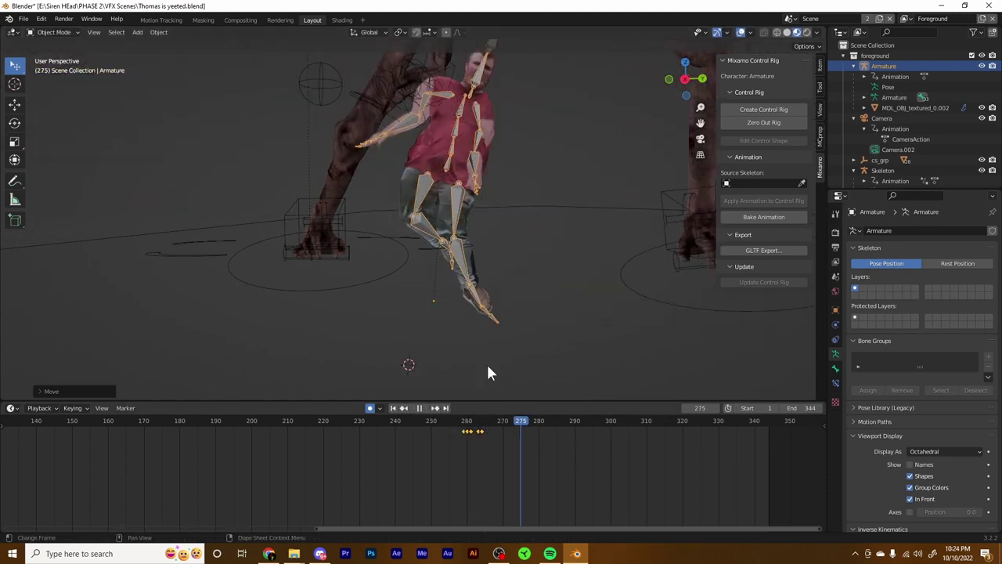
scroll(486, 362, "down", 4)
middle_click_drag(314, 180, 433, 233, "shift")
key("g")
key("z")
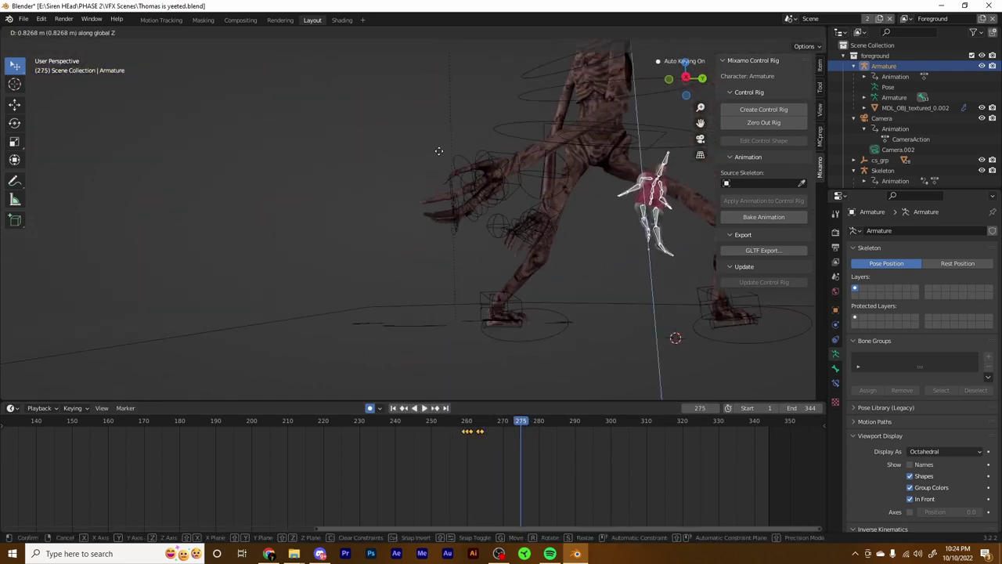
left_click(436, 176)
At frame 275, move the armature along global Y out past the camera frame's edge and play the motion back
key("KP_0")
scroll(387, 217, "down", 3)
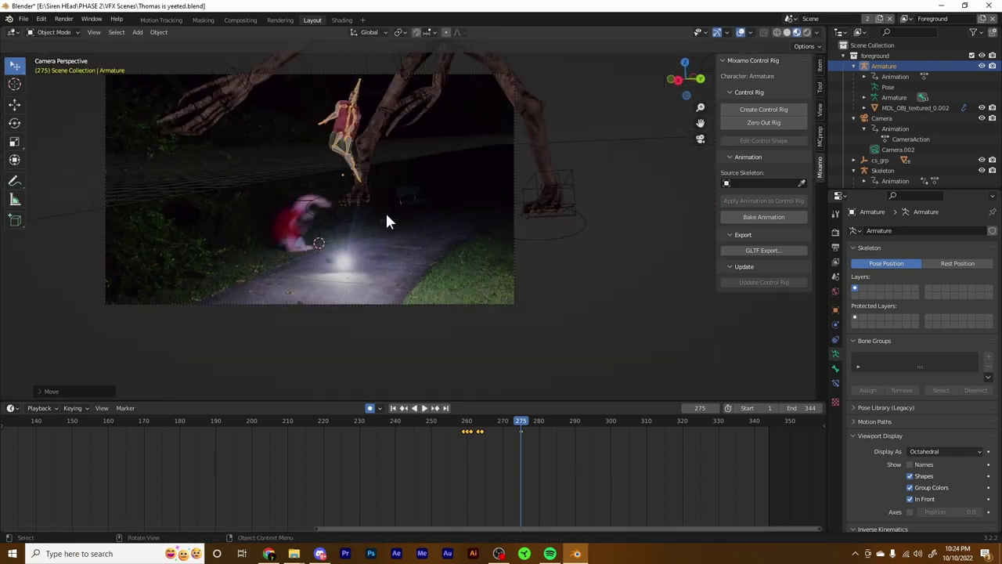
key("g")
key("y")
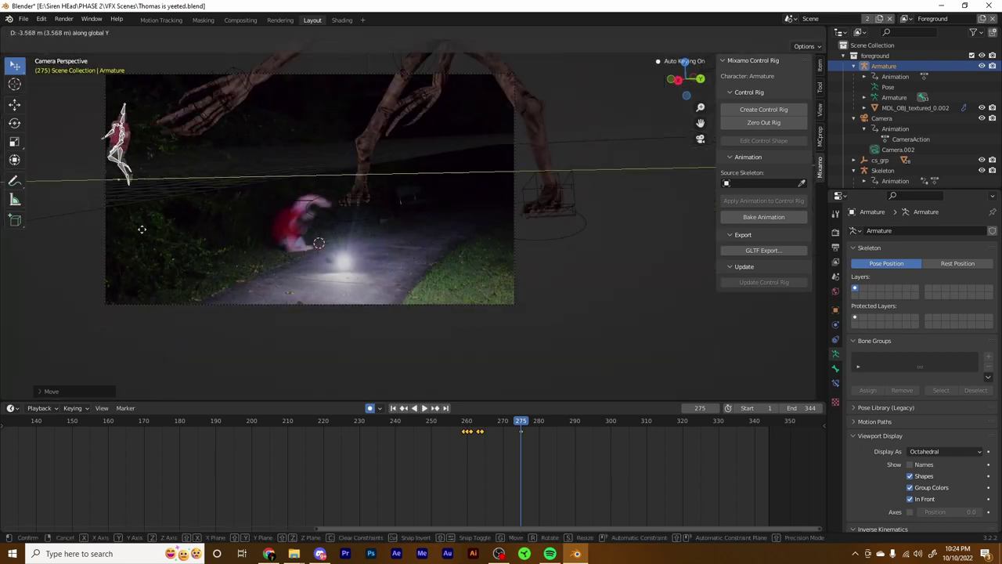
left_click(35, 240)
key("shift+ctrl+space")
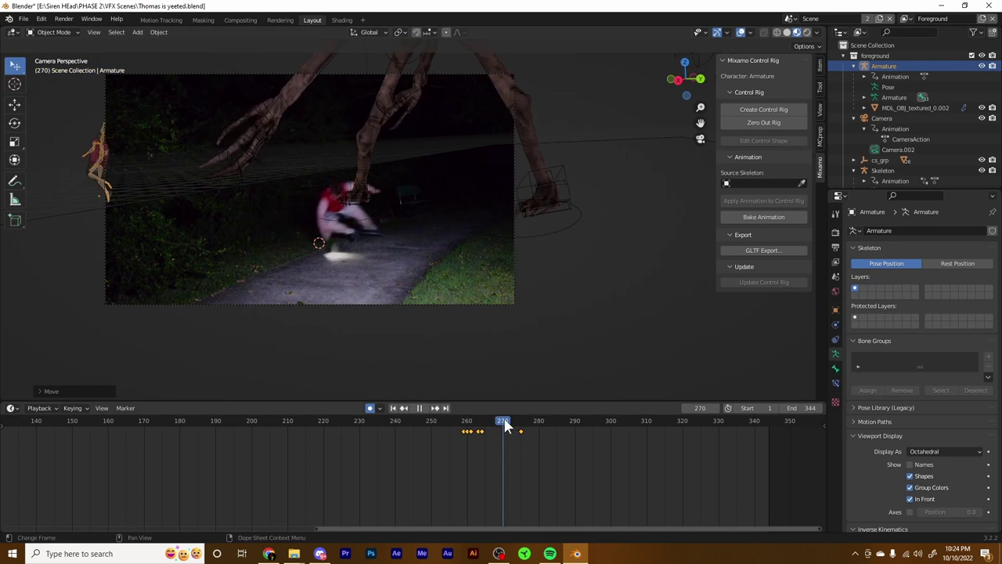
key("space")
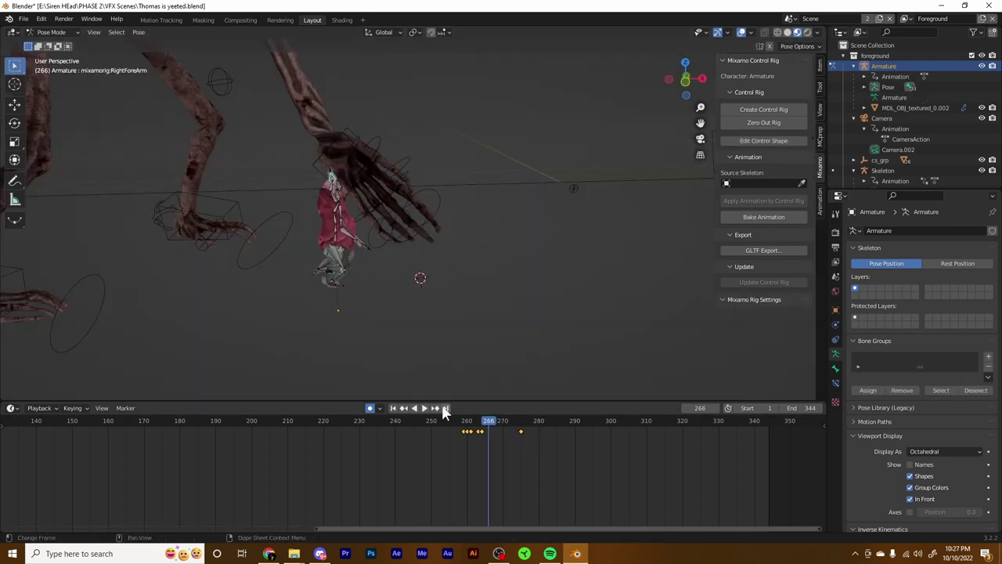
Go to the frame 275 keyframe and move the armature along global X
left_click(436, 408)
middle_click_drag(442, 313, 443, 292)
scroll(486, 301, "down", 2)
key("g")
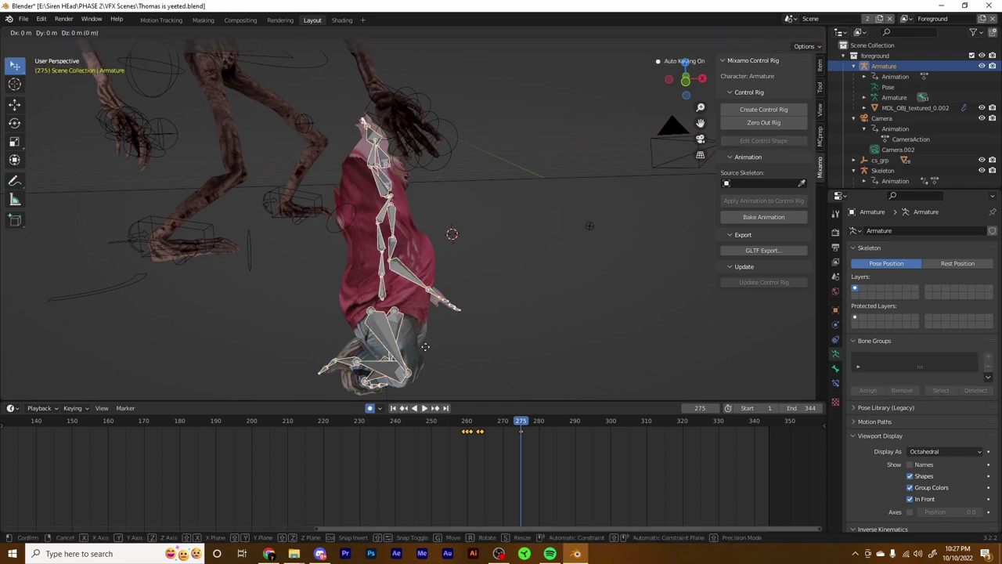
key("x")
left_click(505, 365)
key("g")
key("z")
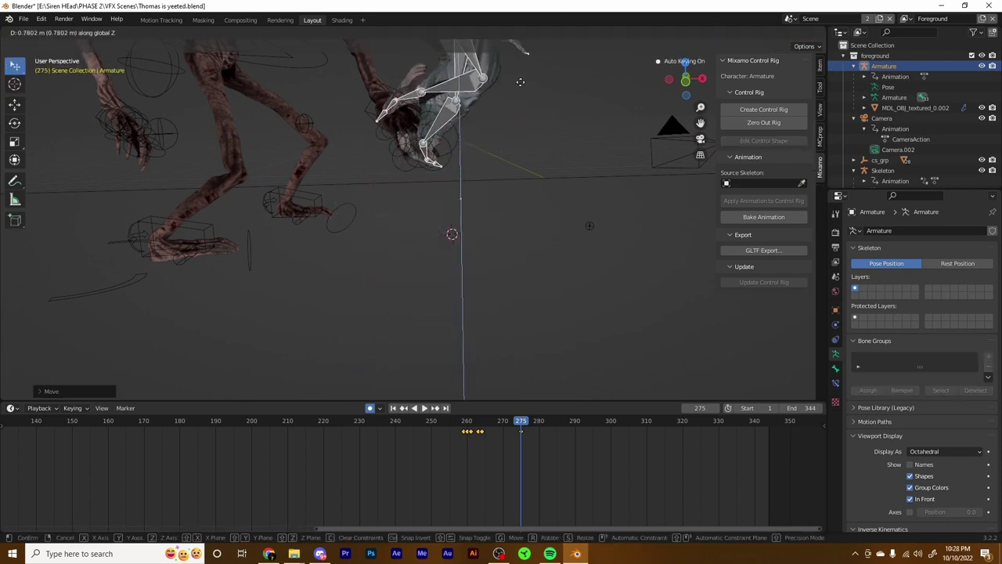
right_click(515, 335)
At frame 269, move the armature along global Y back beside the creature's throwing hand
left_click_drag(502, 422, 492, 422)
middle_click_drag(504, 338, 344, 329)
key("space")
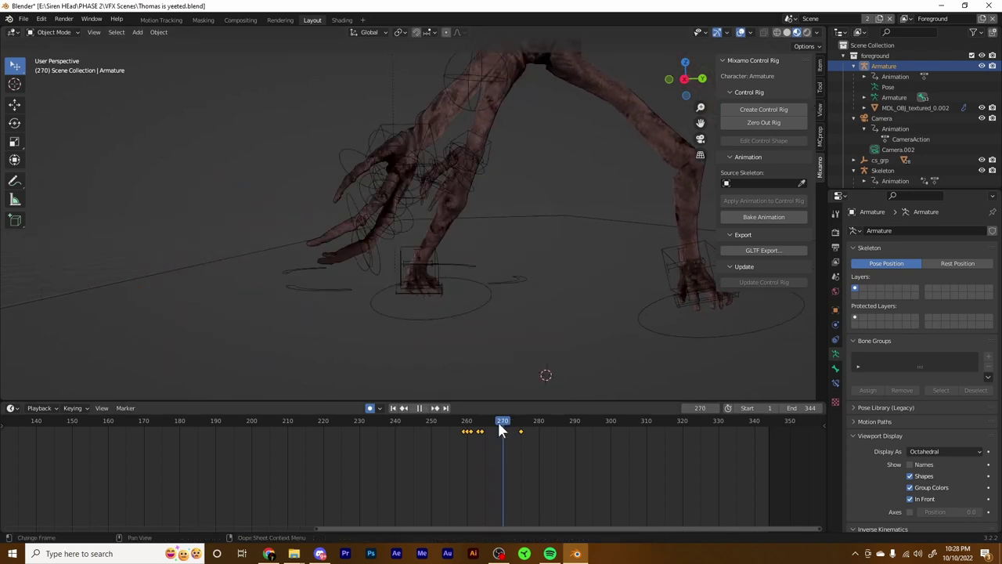
key("space")
key("g")
key("y")
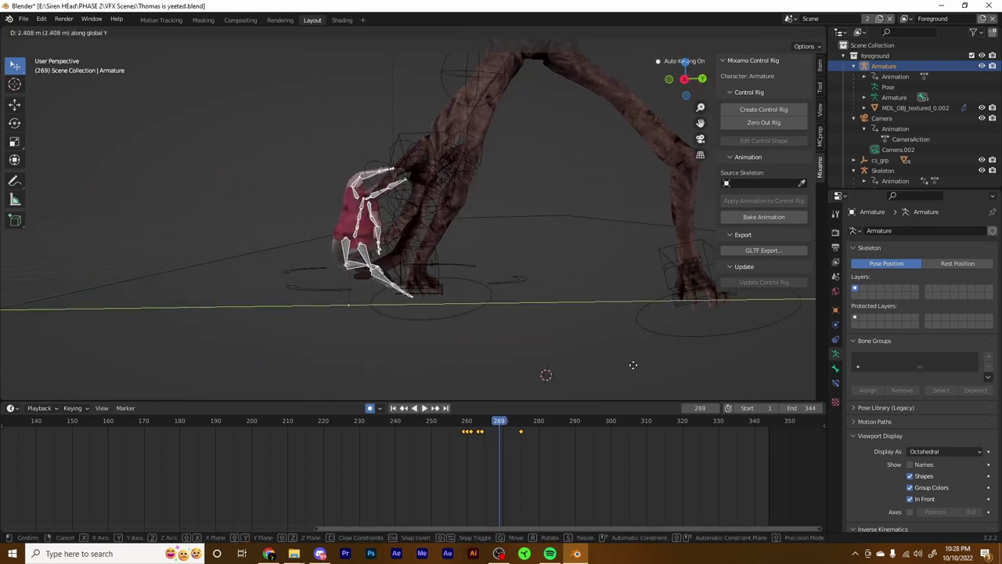
left_click(612, 372)
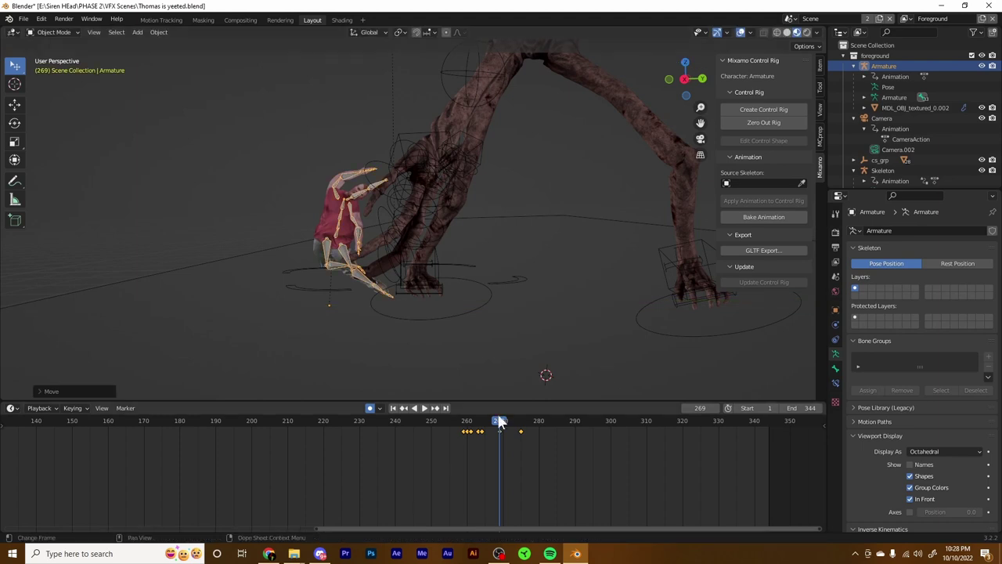
At frame 271, raise the armature along global Z and rotate it to tilt the thrown body
left_click_drag(500, 421, 507, 424)
key("z")
left_click(401, 342)
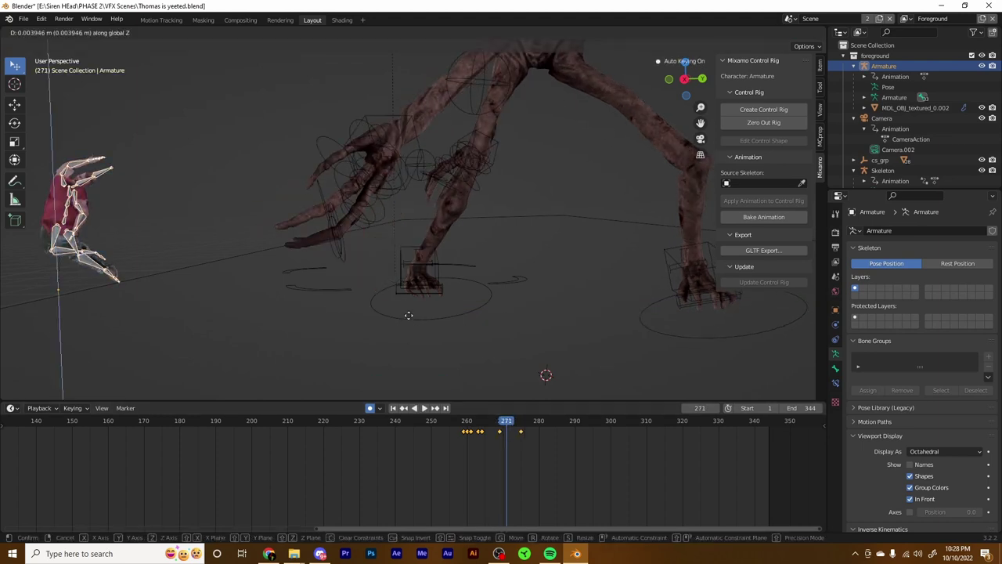
key("r")
left_click(358, 339)
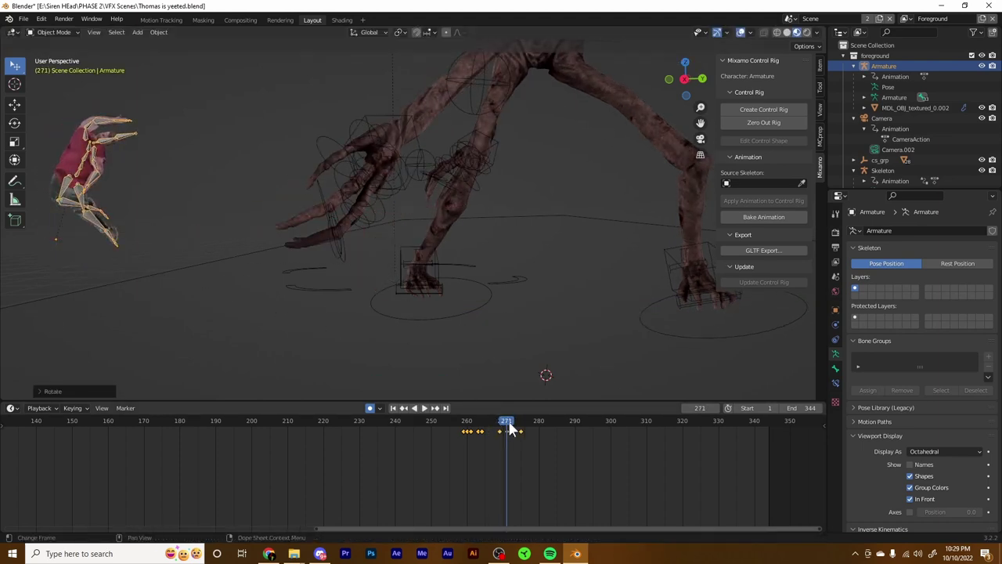
left_click_drag(510, 424, 525, 422)
key("shift+grave")
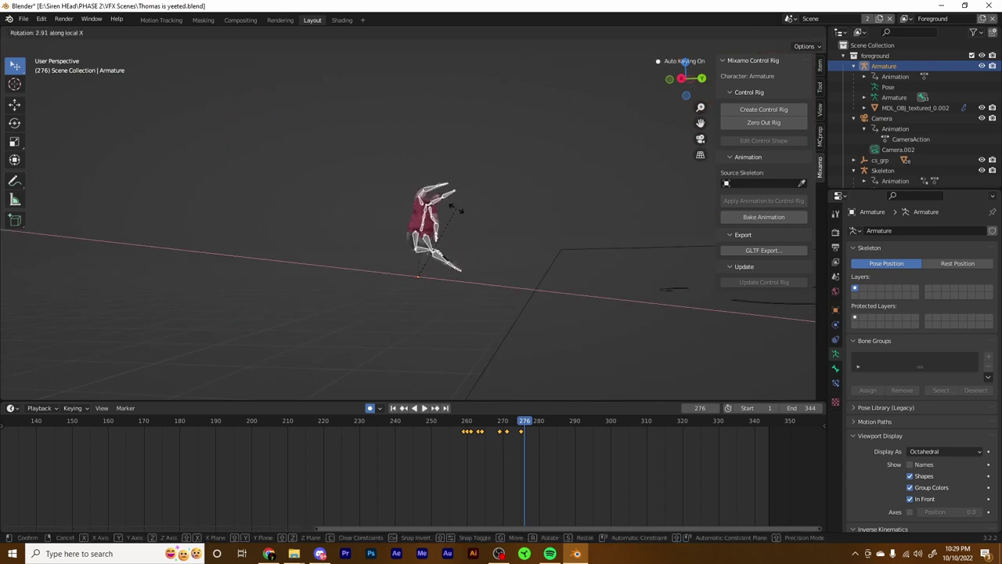
left_click(460, 209)
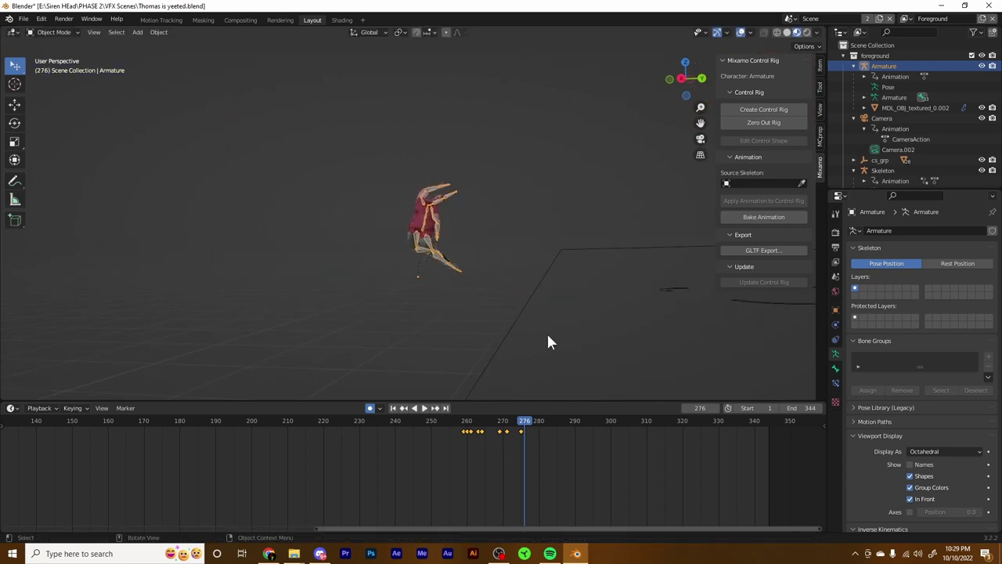
Check the pose at frame 266 and reposition the armature against the creature's hand at the frame 269 keyframe
left_click_drag(524, 422, 489, 422)
key("shift+grave")
key("s")
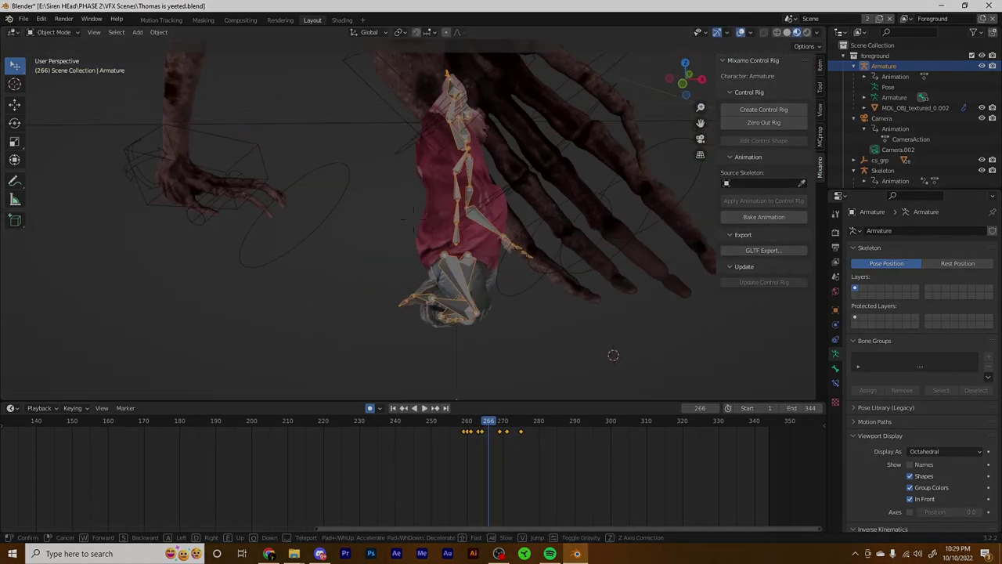
left_click(450, 285)
key("Up")
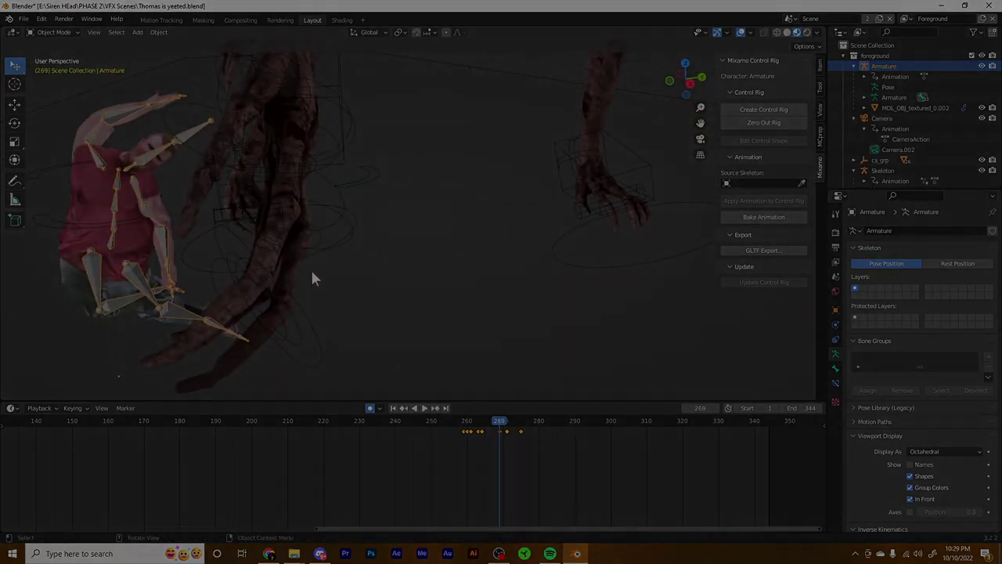
middle_click_drag(312, 267, 371, 201)
key("g")
key("x")
key("x")
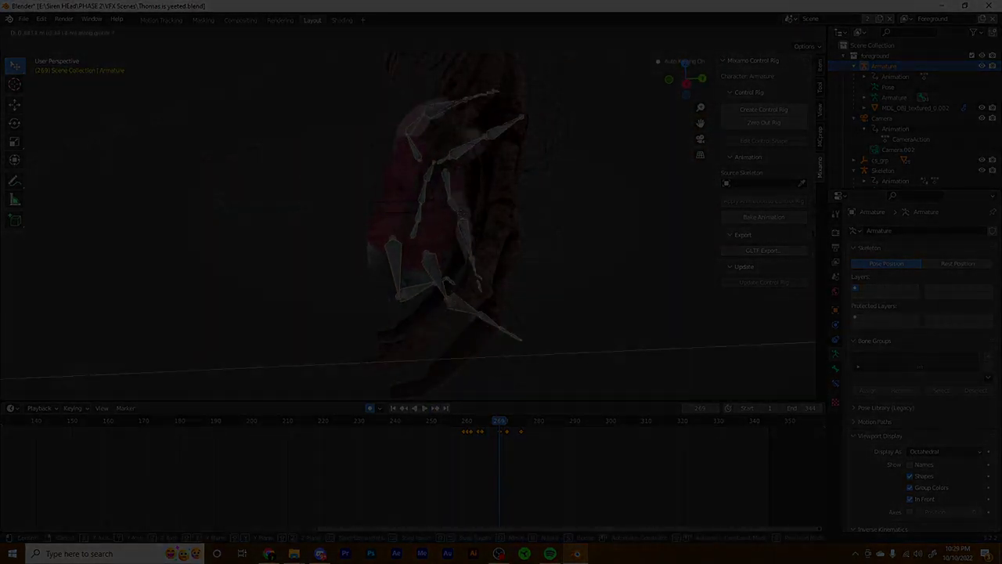